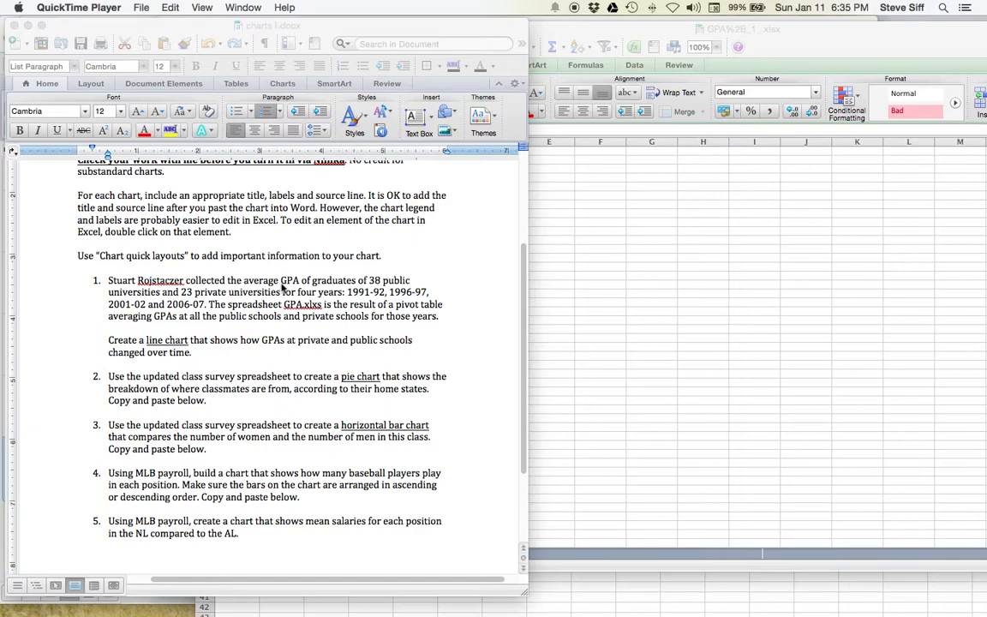
Switch to the GPA workbook in Excel and set the sheet's zoom to 125%.
{"action": "left_click", "coordinate": [628, 282]}
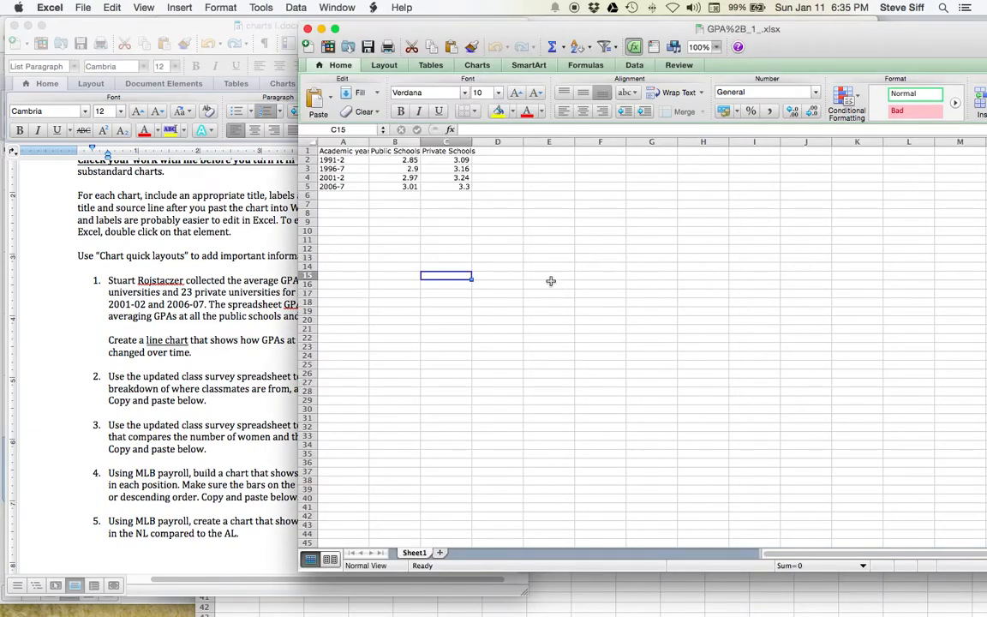
{"action": "left_click", "coordinate": [717, 48]}
{"action": "left_click", "coordinate": [712, 86]}
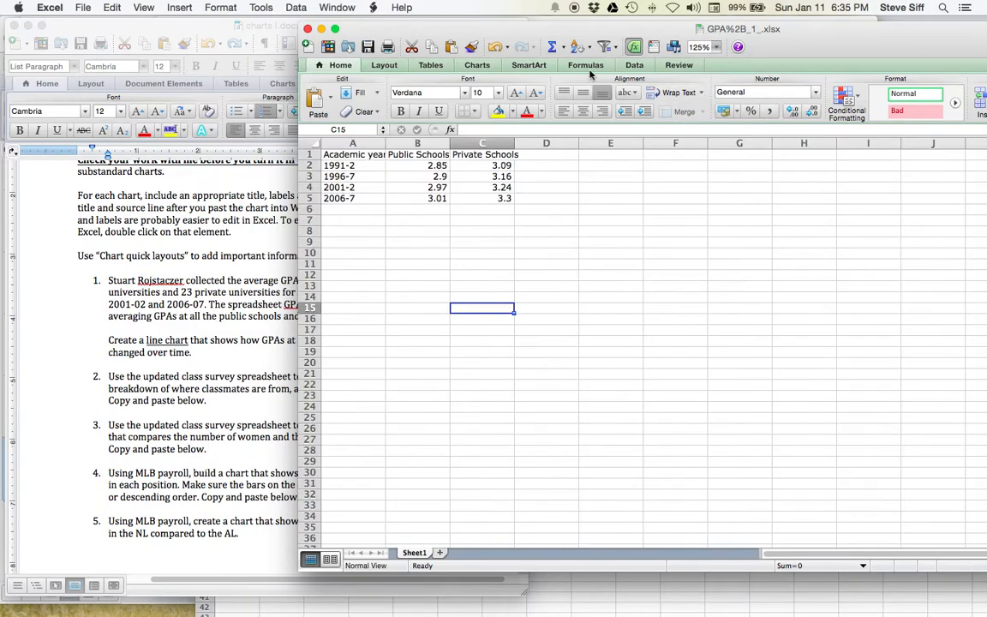
{"action": "scroll", "coordinate": [535, 192], "scroll_direction": "right", "scroll_amount": 2}
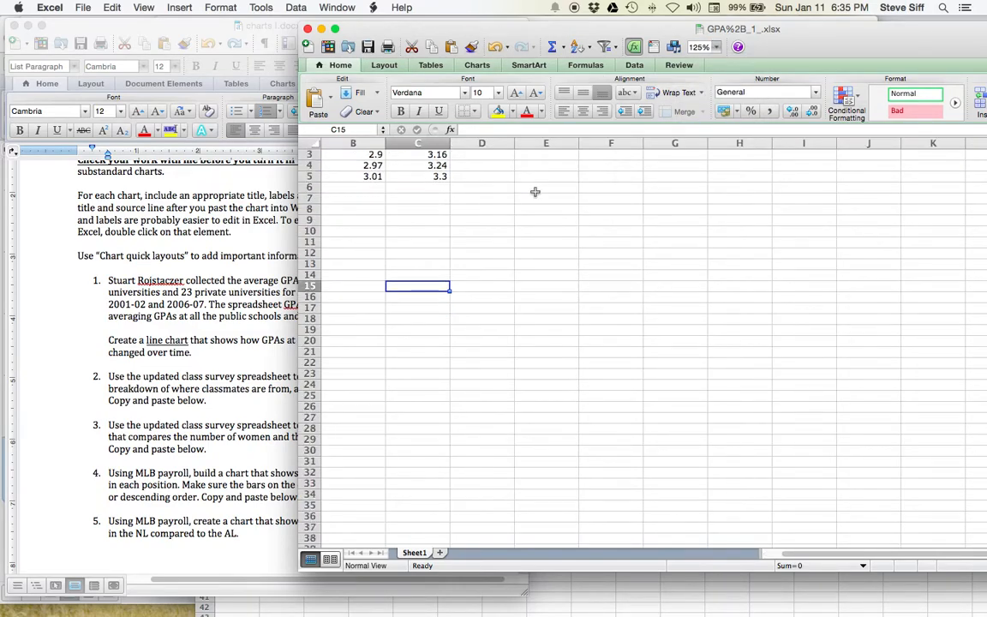
{"action": "left_click_drag", "start_coordinate": [821, 554], "coordinate": [786, 557]}
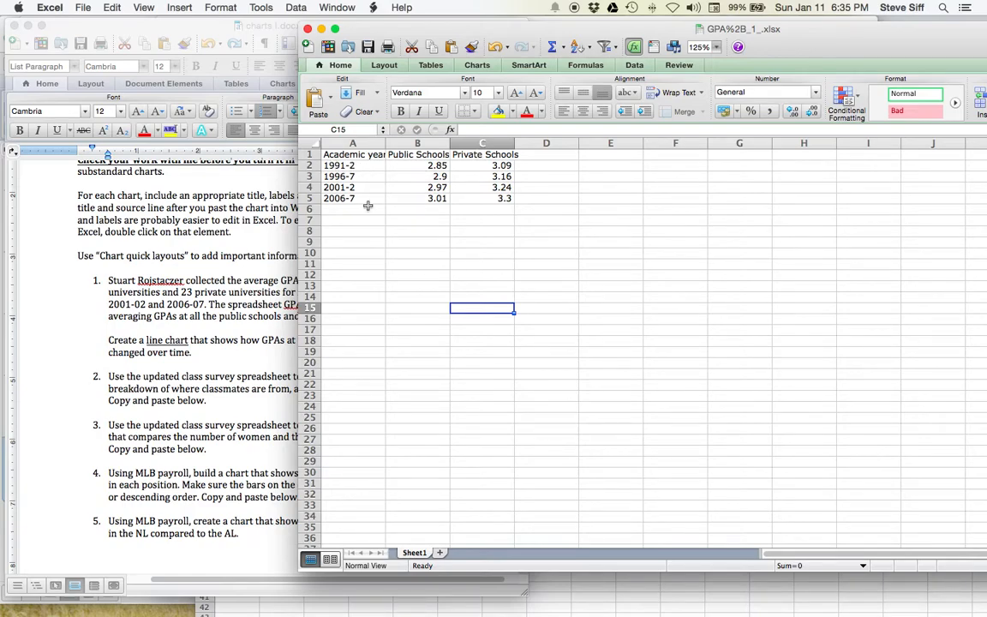
Insert a plain 2-D line chart from the academic year, public school and private school GPA data in A1:C5.
{"action": "left_click", "coordinate": [441, 143]}
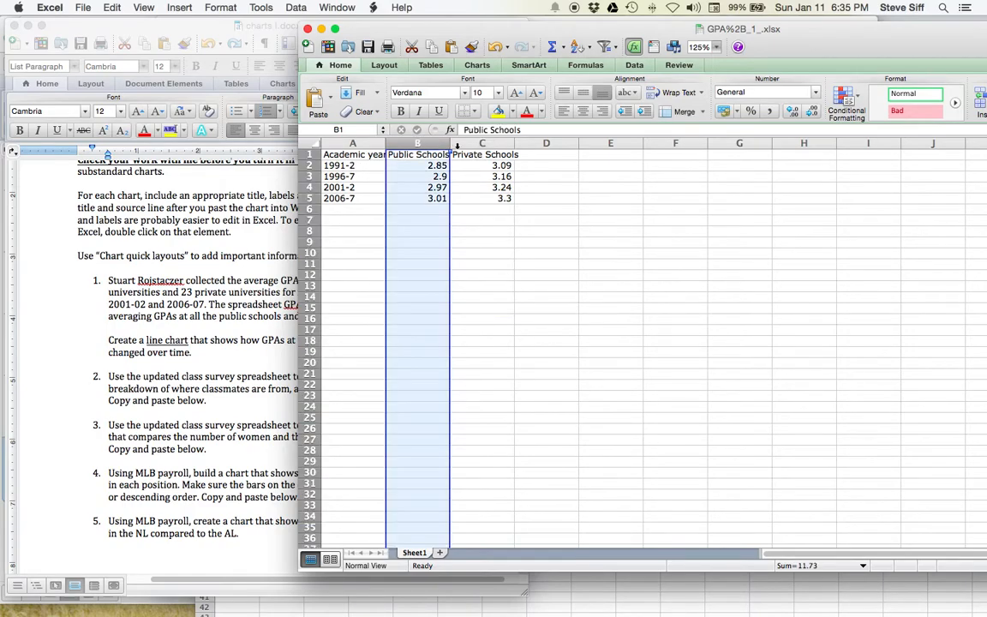
{"action": "left_click", "coordinate": [472, 143]}
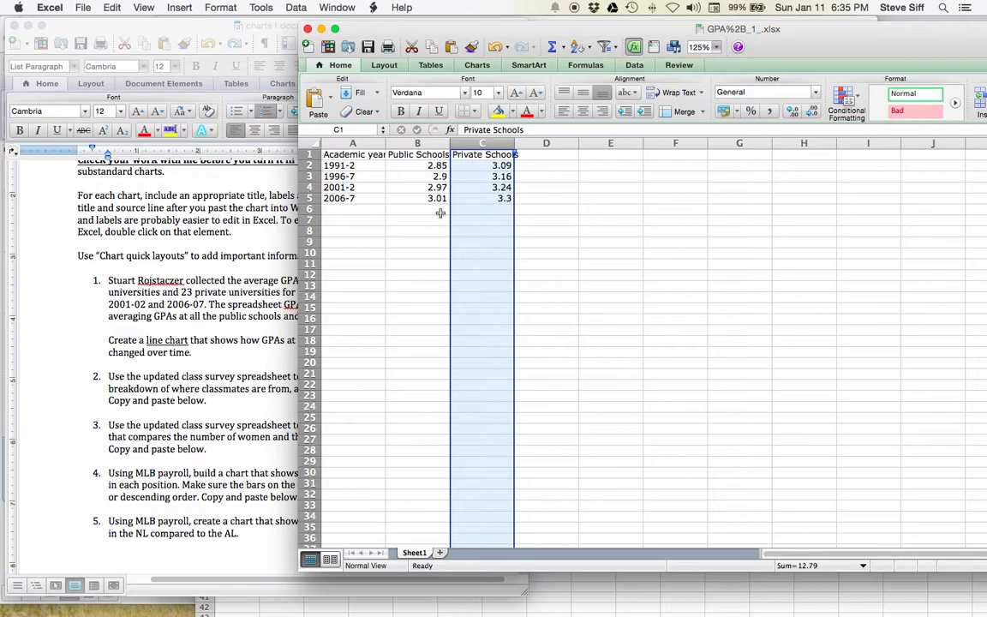
{"action": "left_click", "coordinate": [463, 198]}
{"action": "left_click_drag", "start_coordinate": [462, 198], "coordinate": [343, 150]}
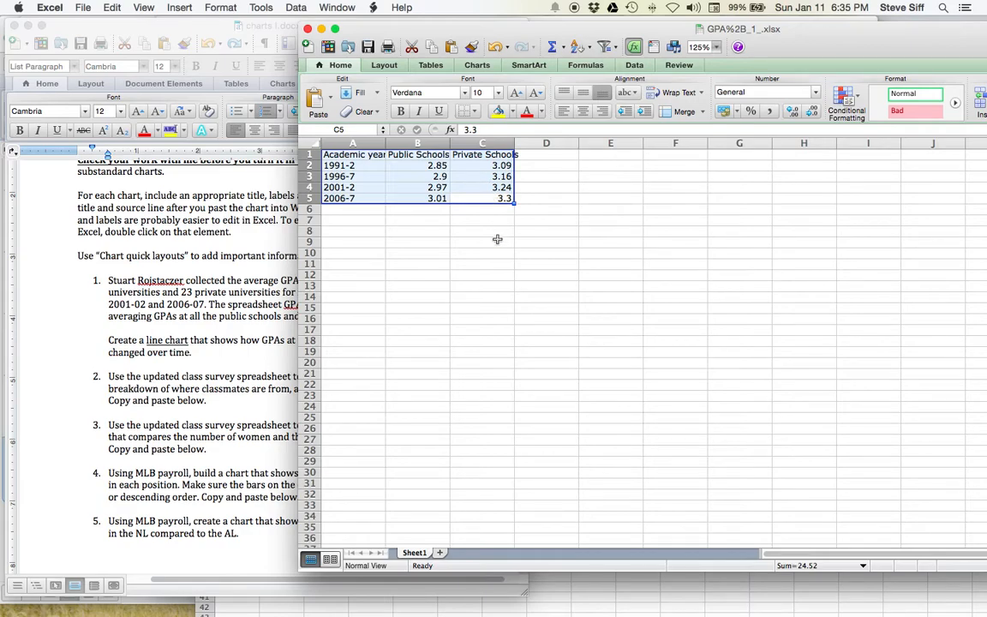
{"action": "left_click", "coordinate": [477, 67]}
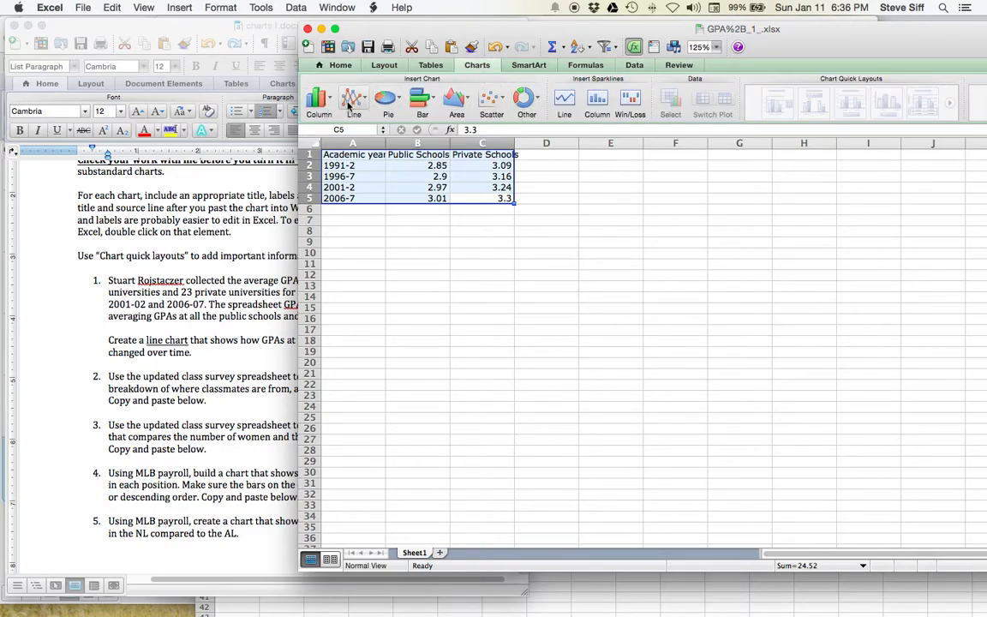
{"action": "left_click", "coordinate": [348, 103]}
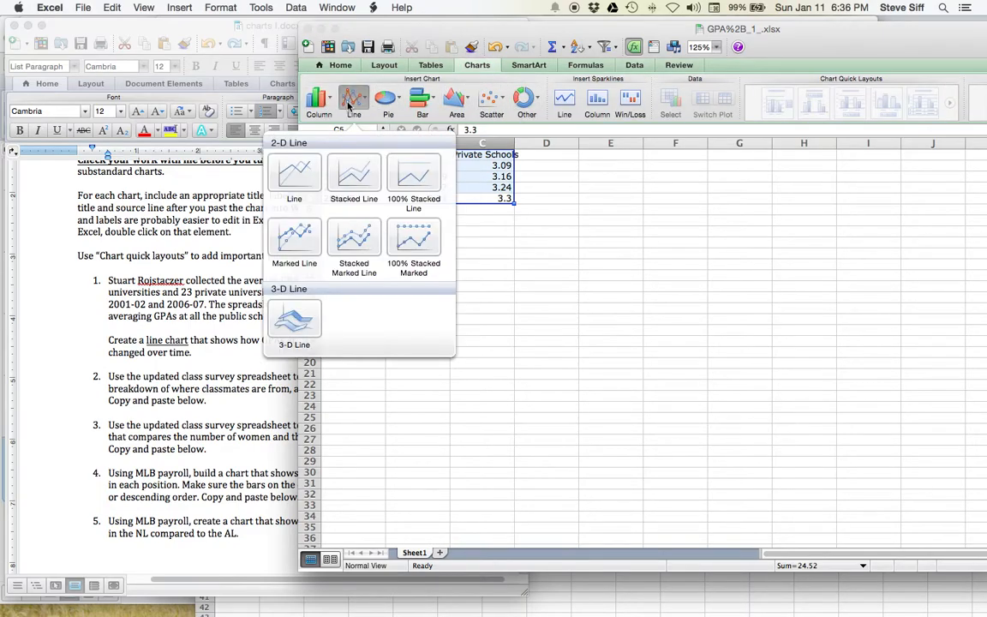
{"action": "left_click", "coordinate": [301, 171]}
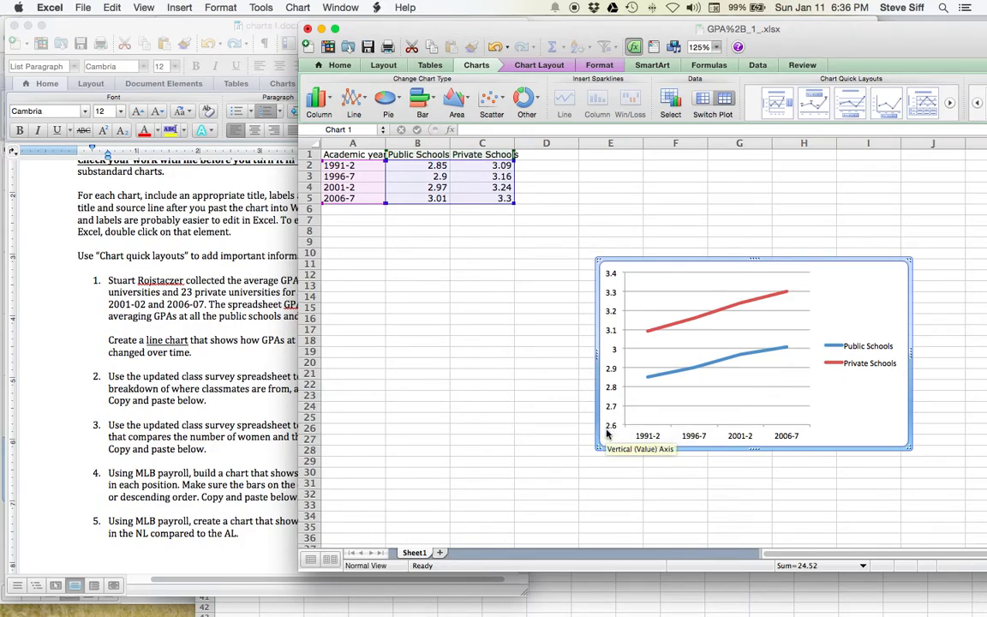
Try the chart's vertical axis scale with a minimum of 0 and maximums of 4 and 2, and discard the changes.
{"action": "double_click", "coordinate": [611, 322]}
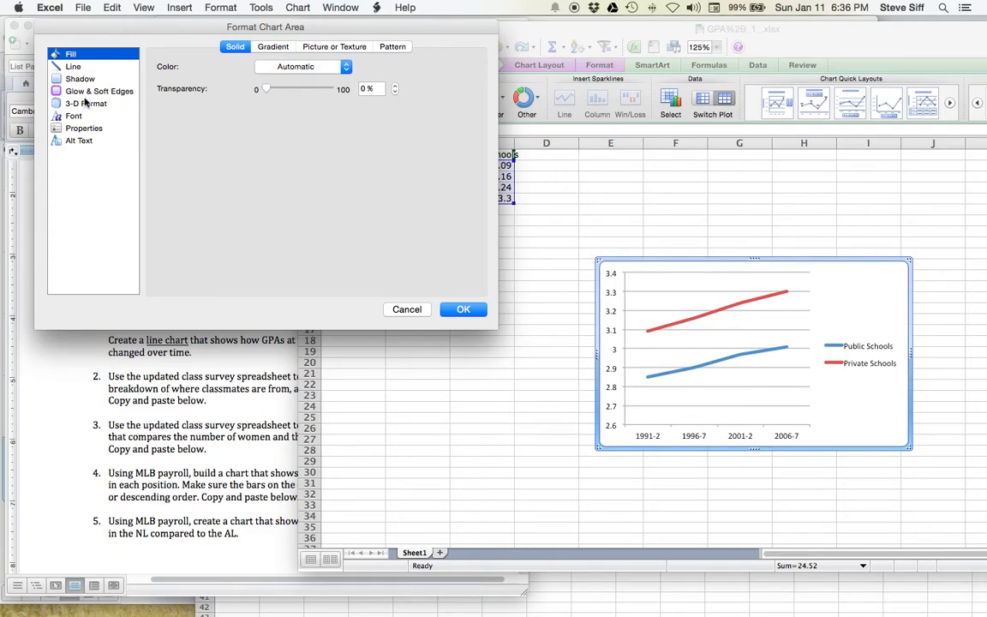
{"action": "left_click", "coordinate": [406, 309]}
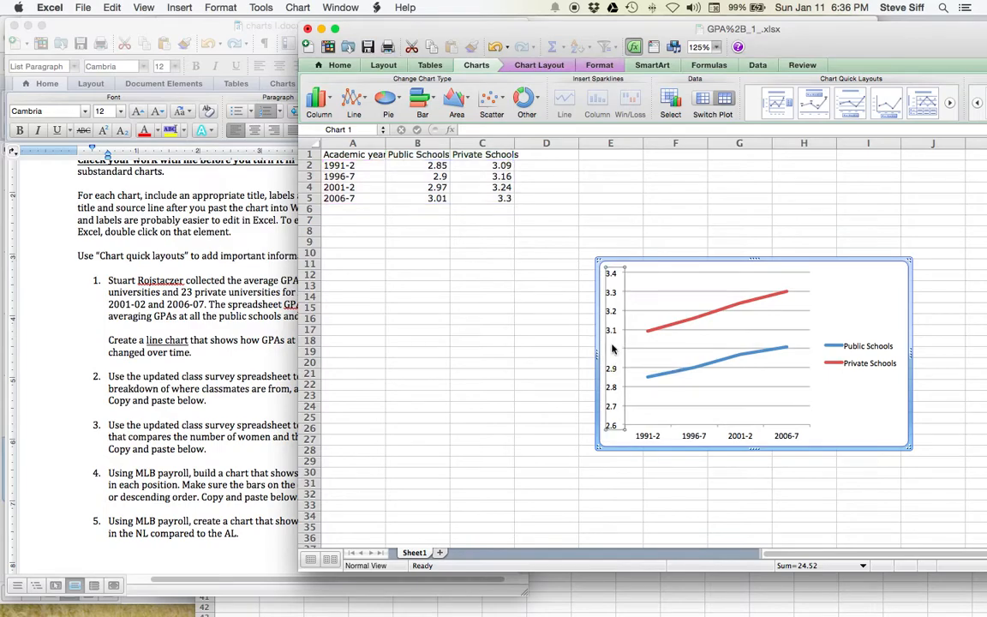
{"action": "double_click", "coordinate": [613, 348]}
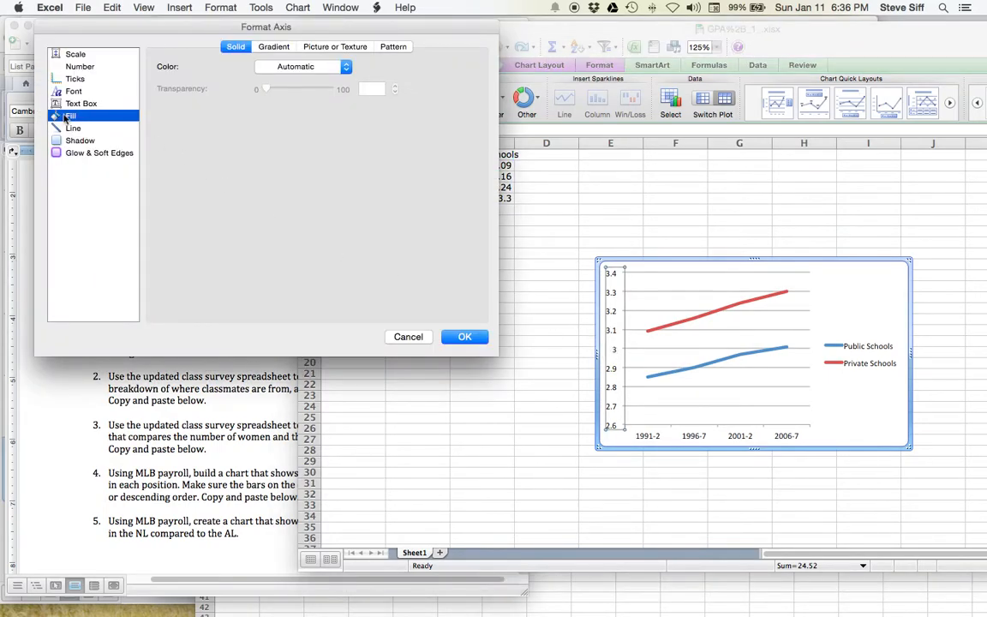
{"action": "left_click", "coordinate": [74, 55]}
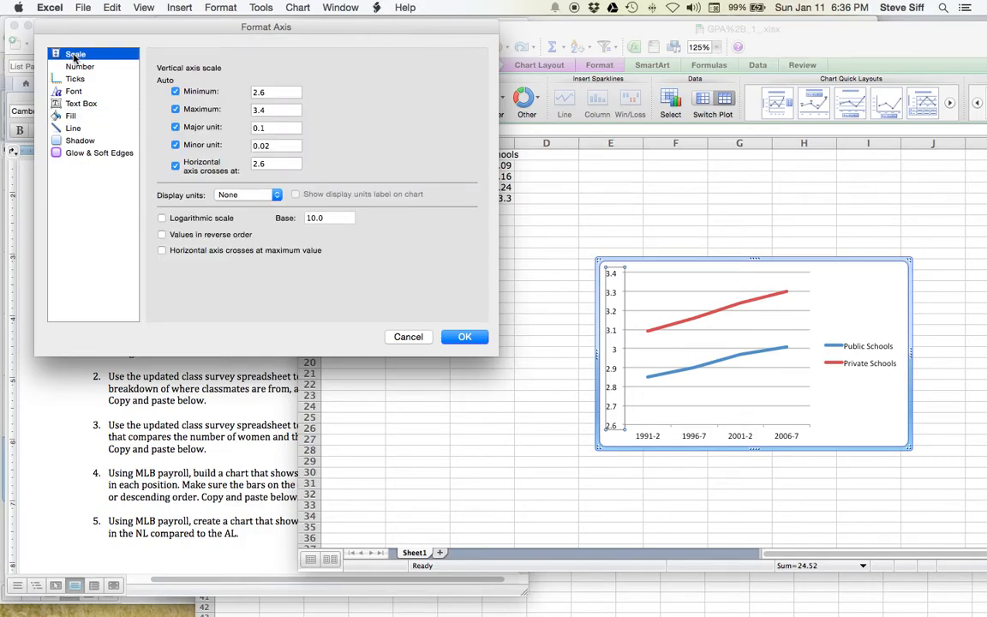
{"action": "left_click", "coordinate": [175, 90]}
{"action": "type", "text": "0"}
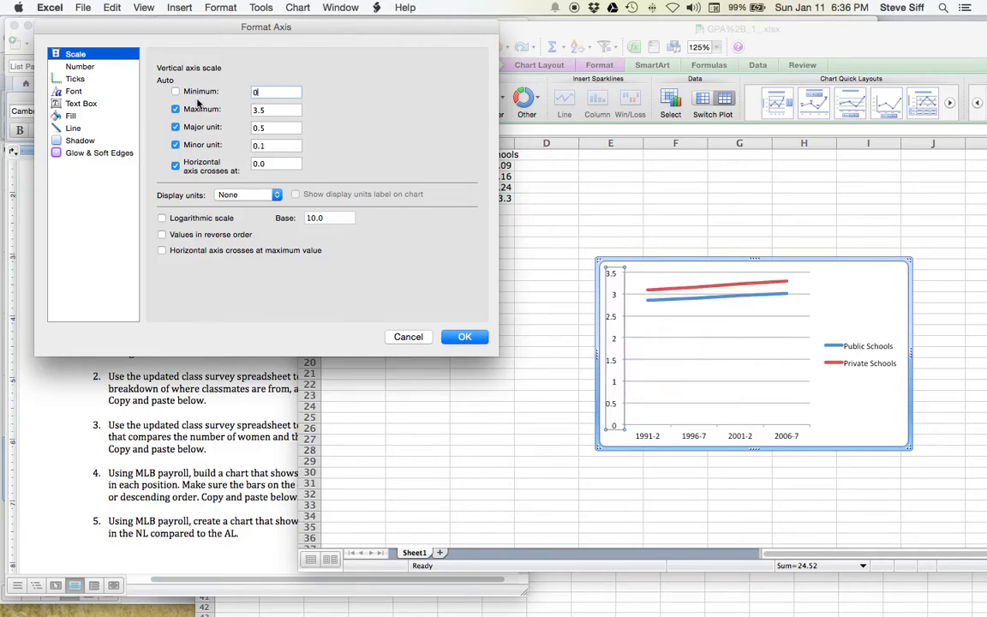
{"action": "left_click", "coordinate": [176, 109]}
{"action": "type", "text": "4"}
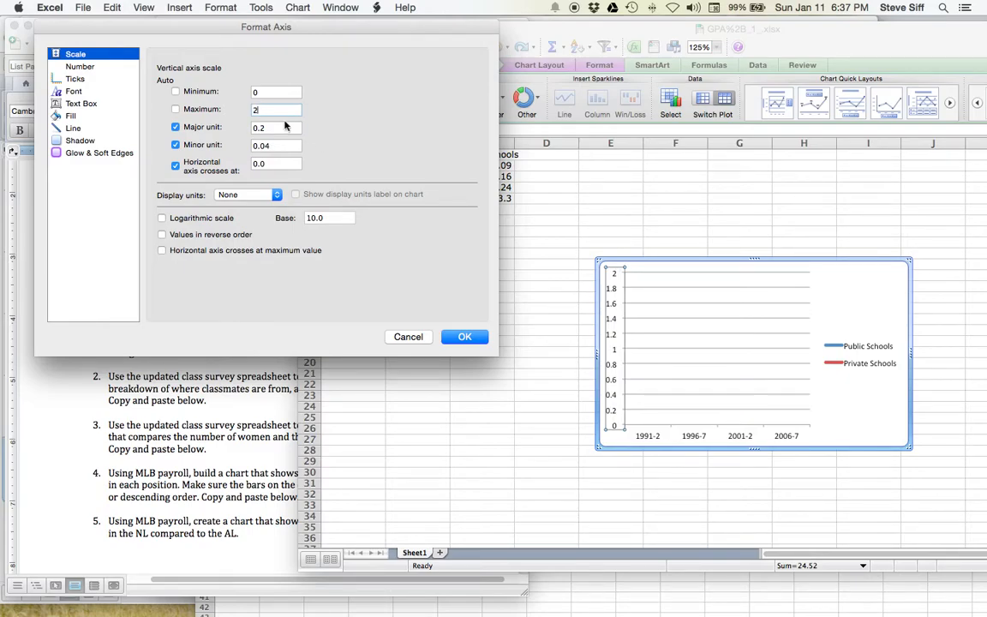
{"action": "left_click", "coordinate": [174, 109]}
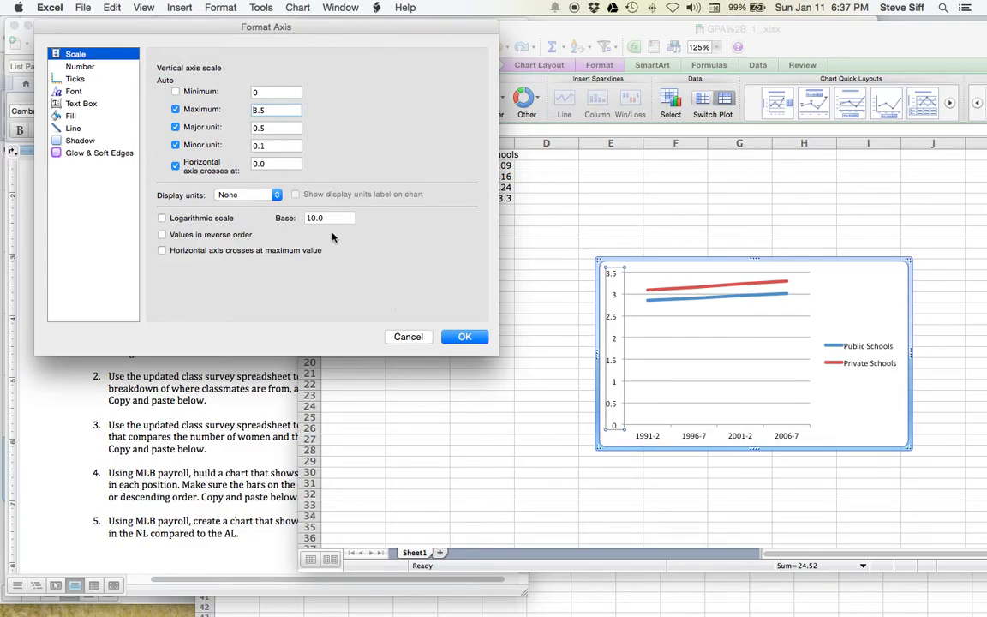
{"action": "left_click", "coordinate": [415, 337]}
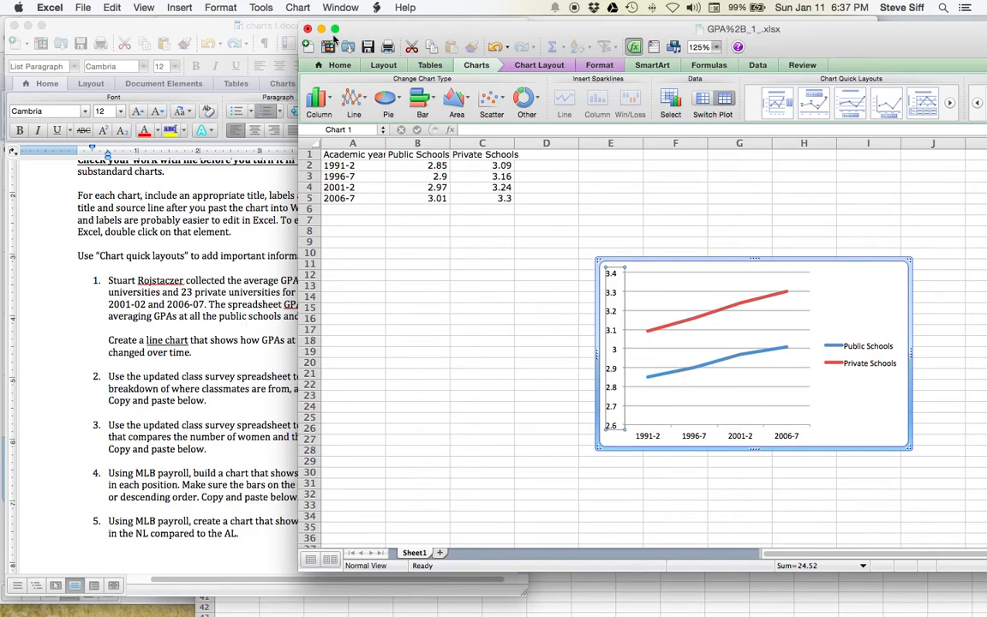
Consult the charts assignment in Word, switch to the class survey for charts.csv workbook in Excel and reposition its window.
{"action": "left_click_drag", "start_coordinate": [356, 36], "coordinate": [447, 37]}
{"action": "left_click", "coordinate": [247, 274]}
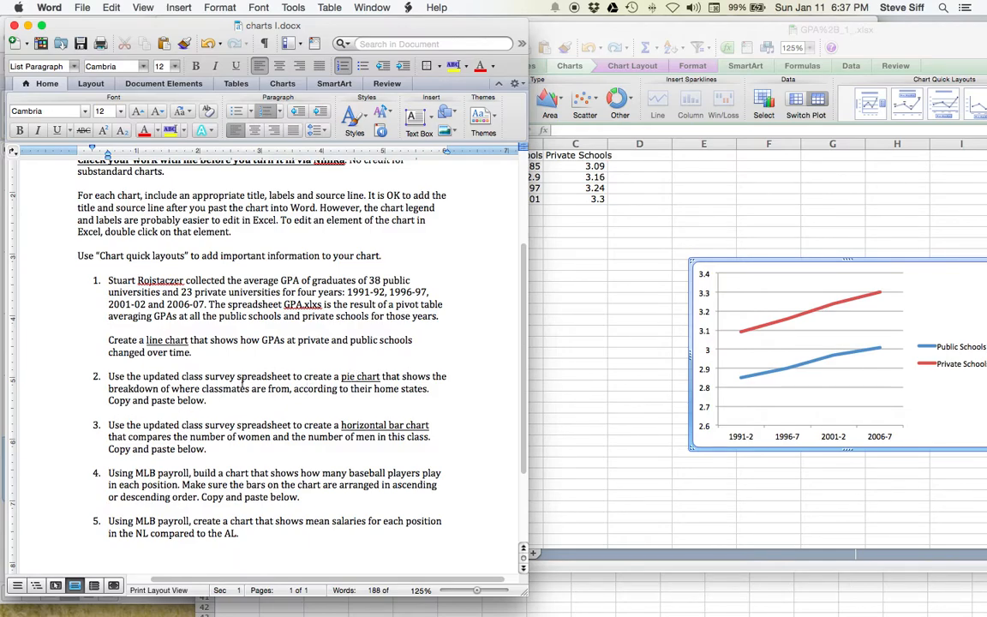
{"action": "left_click", "coordinate": [641, 361]}
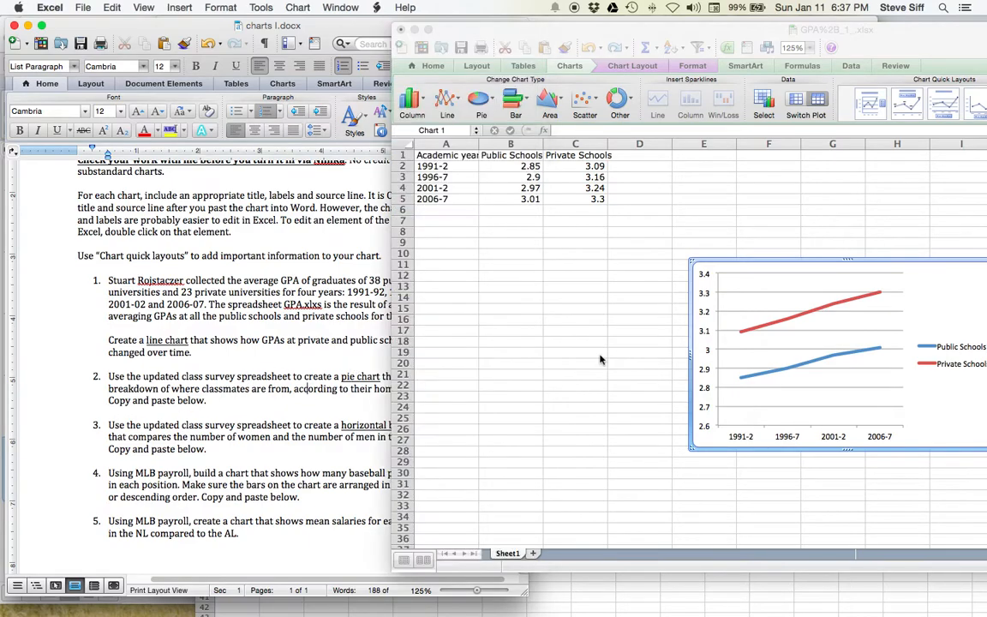
{"action": "left_click", "coordinate": [338, 8]}
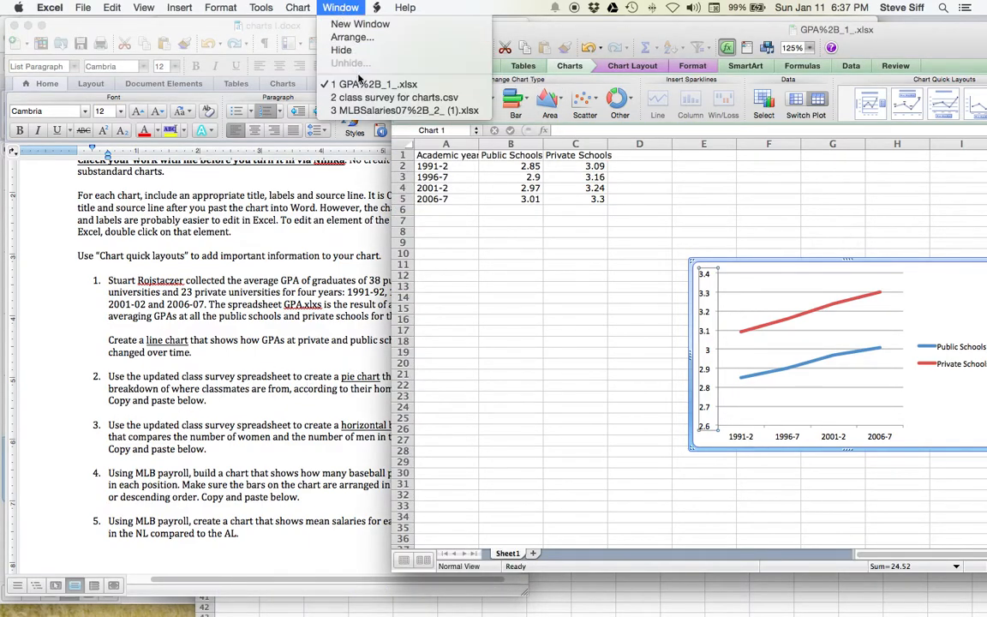
{"action": "left_click", "coordinate": [343, 97]}
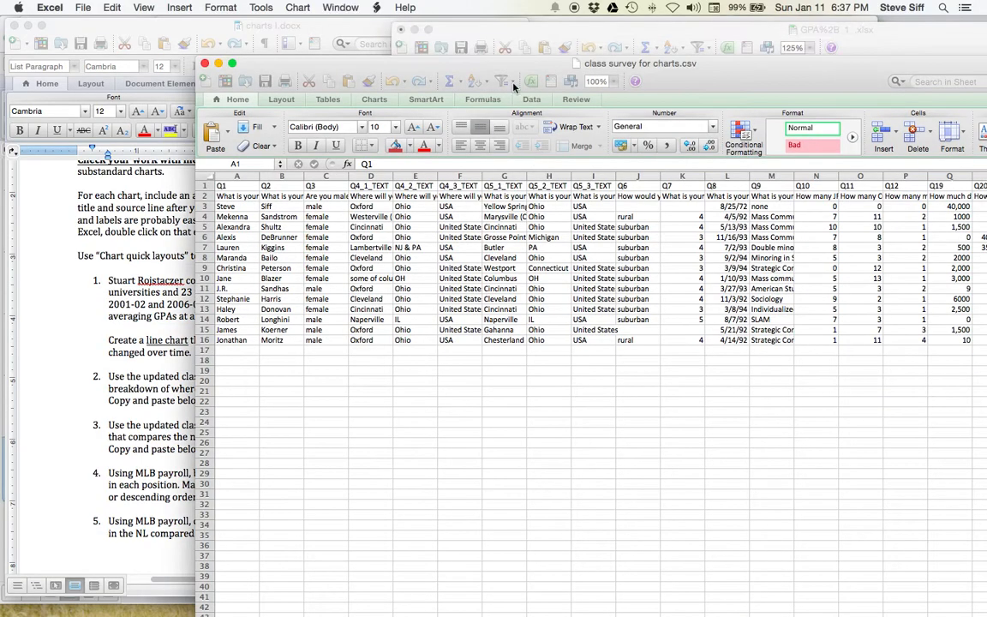
{"action": "left_click_drag", "start_coordinate": [487, 65], "coordinate": [374, 9]}
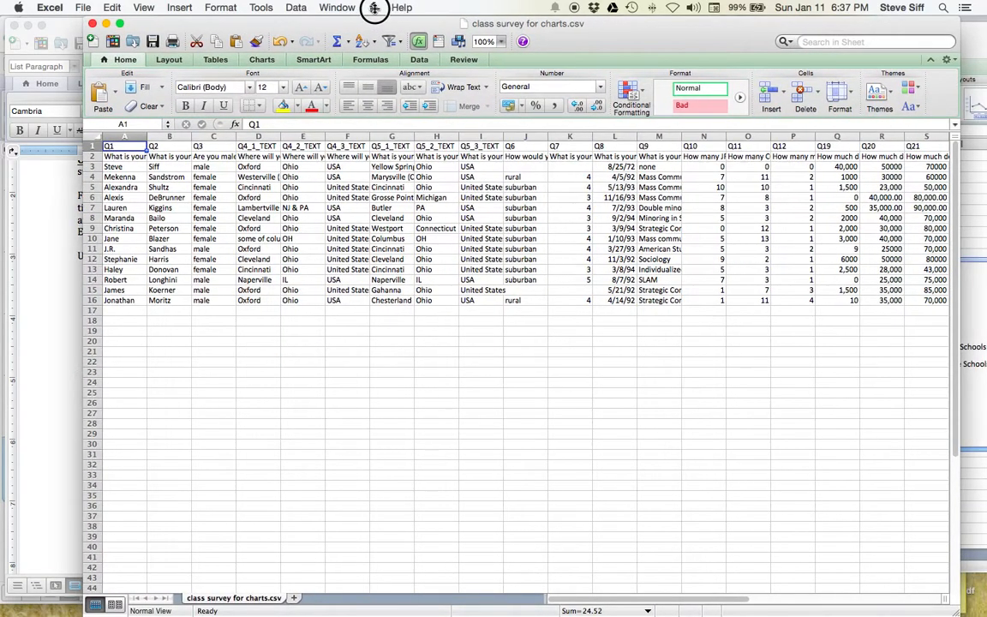
{"action": "left_click_drag", "start_coordinate": [718, 601], "coordinate": [648, 587]}
Widen column H, Q5_2_TEXT, enough to show the full hometown state question.
{"action": "left_click", "coordinate": [259, 138]}
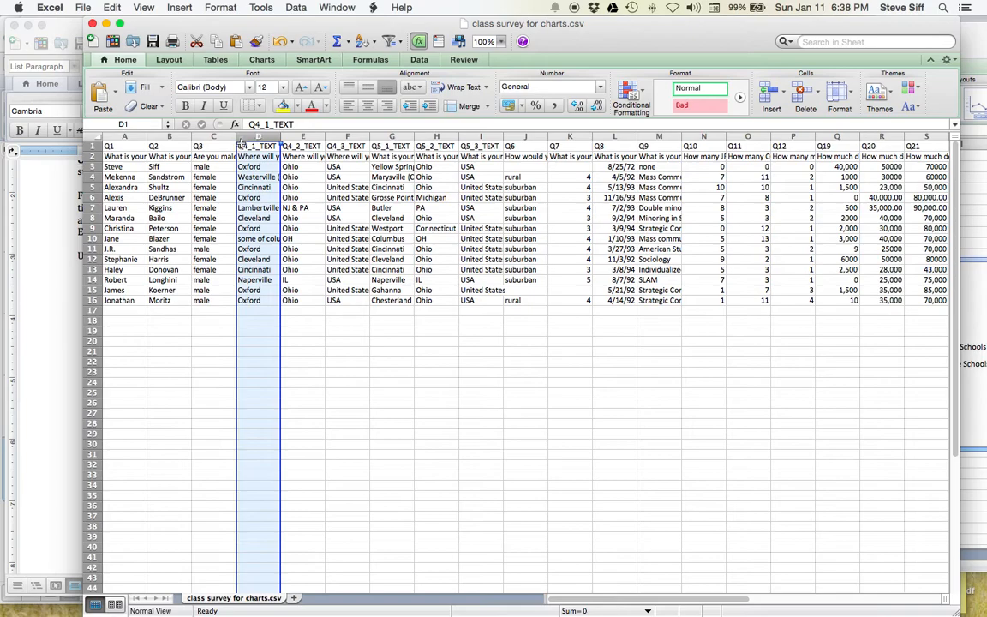
{"action": "scroll", "coordinate": [282, 150], "scroll_direction": "right", "scroll_amount": 1}
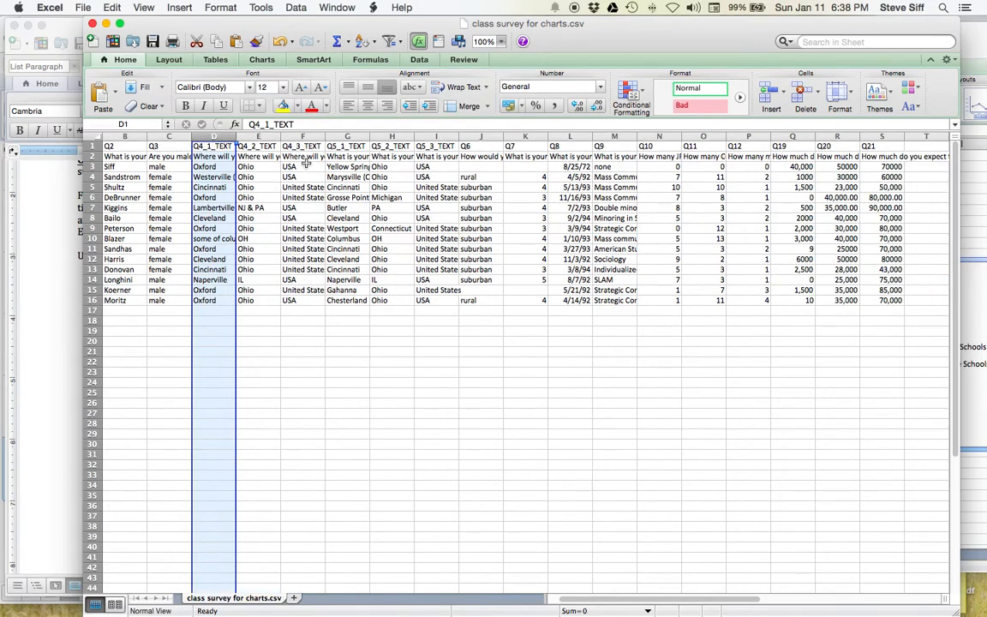
{"action": "scroll", "coordinate": [306, 164], "scroll_direction": "left", "scroll_amount": 1}
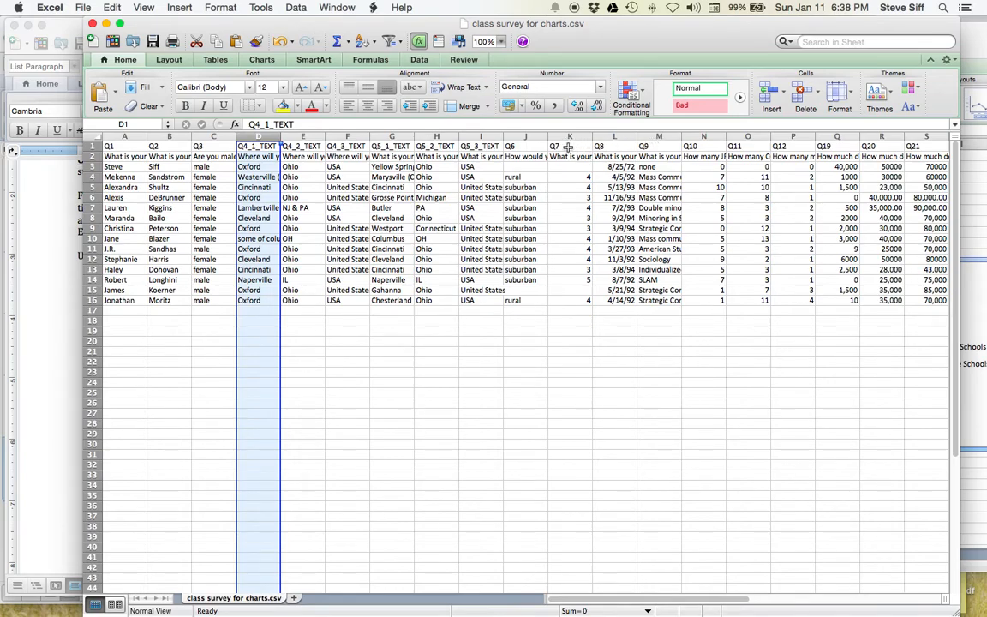
{"action": "left_click", "coordinate": [441, 146]}
{"action": "left_click_drag", "start_coordinate": [459, 137], "coordinate": [540, 137]}
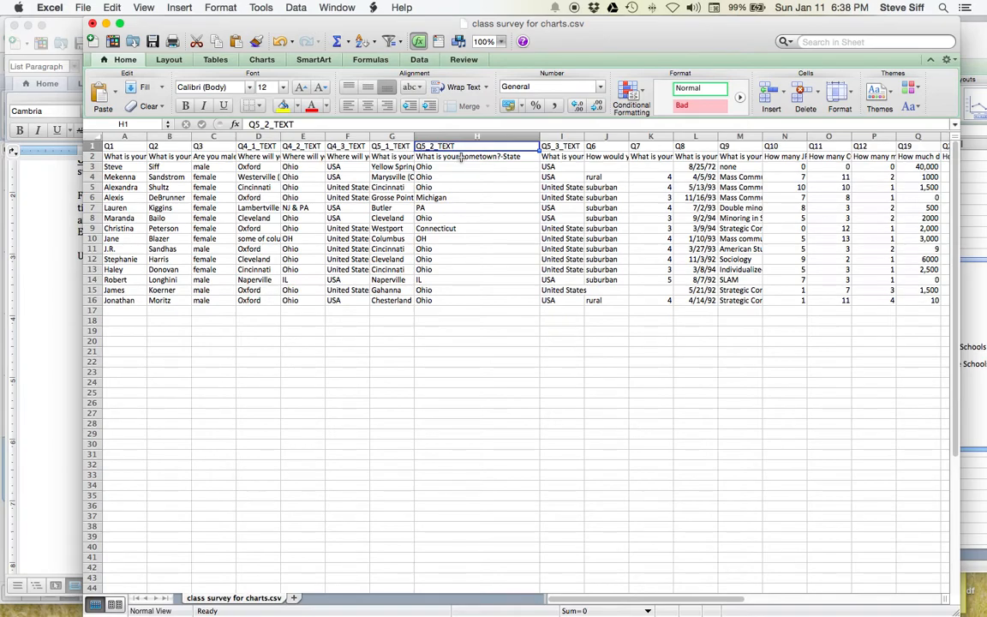
Delete the first row, which holds the question codes such as Q1 and Q2.
{"action": "left_click", "coordinate": [94, 145]}
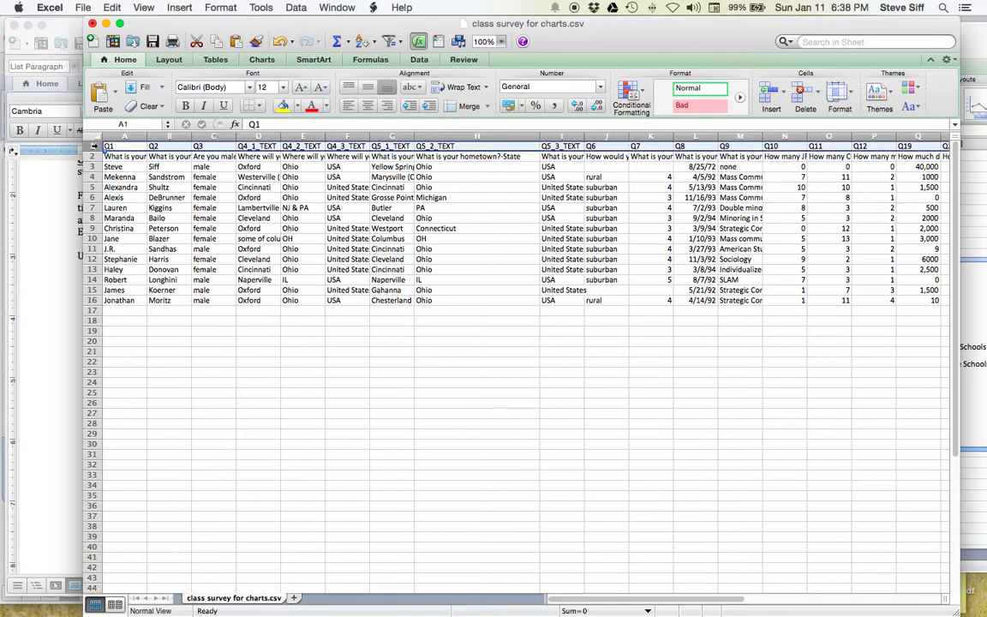
{"action": "right_click", "coordinate": [90, 146]}
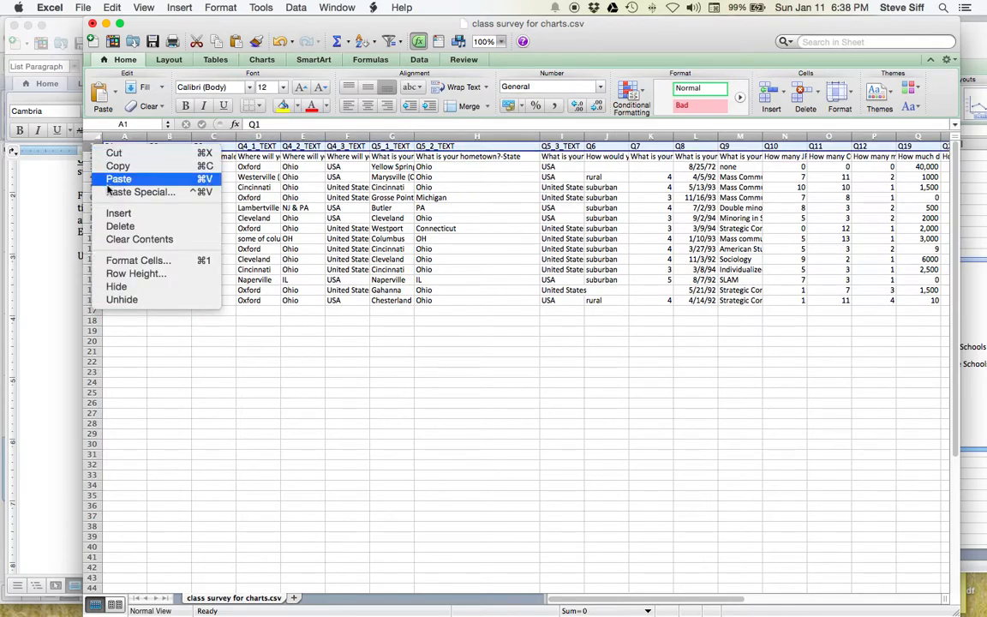
{"action": "left_click", "coordinate": [121, 226]}
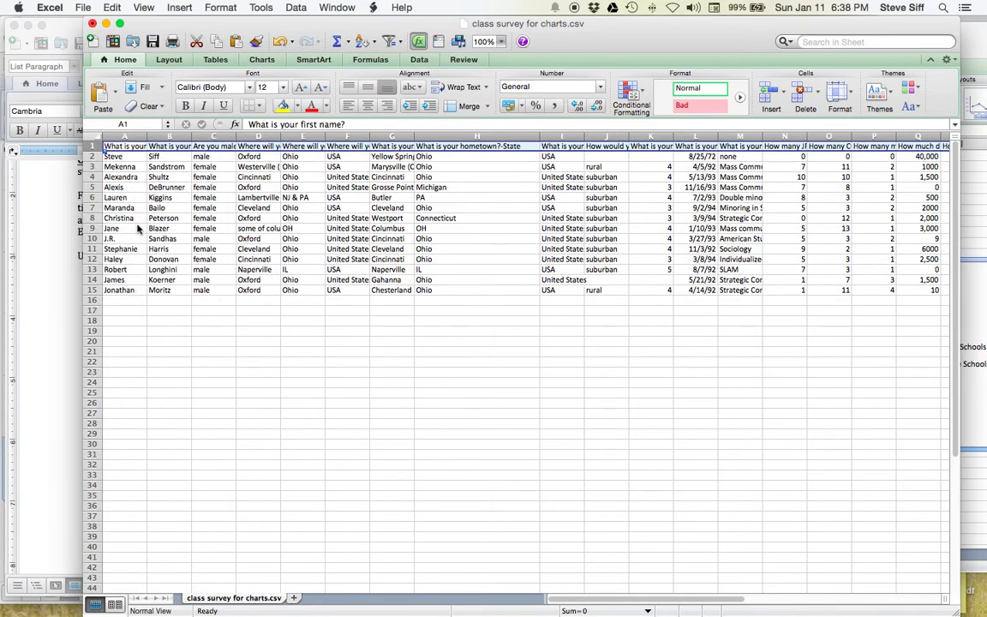
Replace the hometown state question in cell H1 with the header "Home State".
{"action": "left_click", "coordinate": [462, 146]}
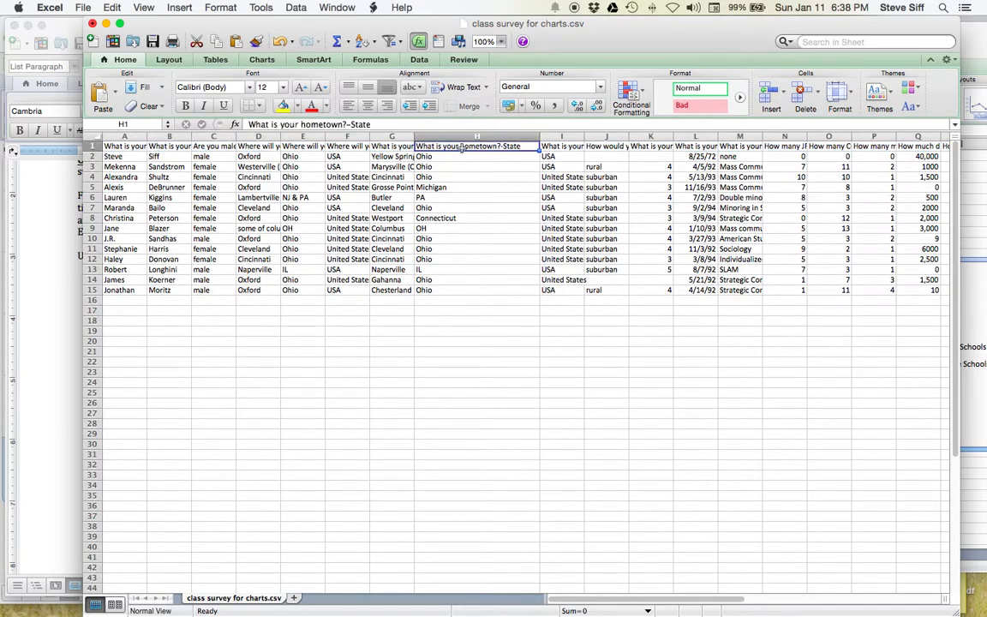
{"action": "type", "text": "Home State"}
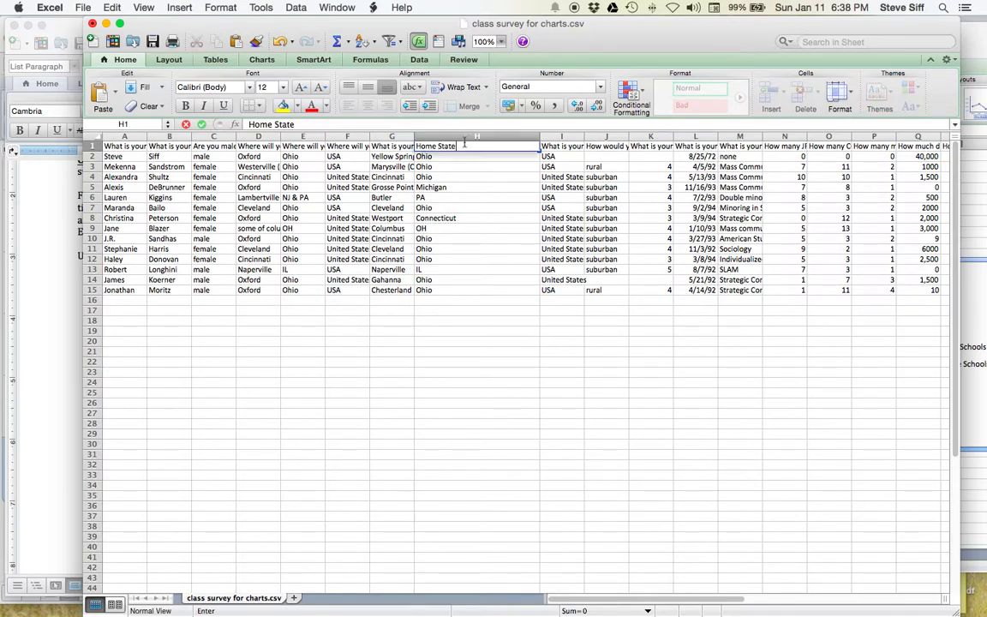
{"action": "left_click", "coordinate": [466, 137]}
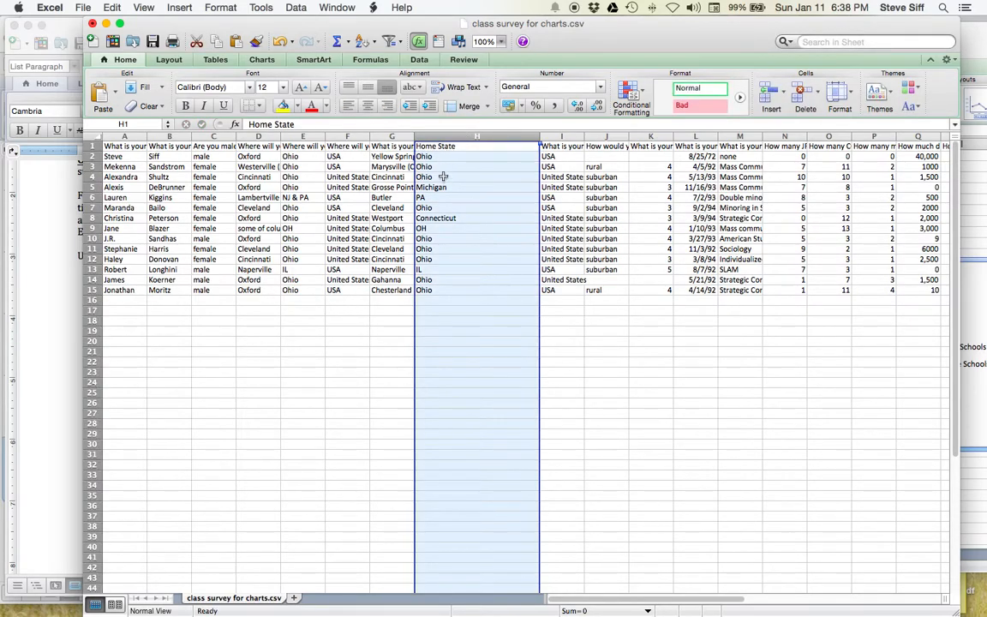
Check the Home State entries for inconsistent state names and turn on filters for the whole survey sheet.
{"action": "left_click", "coordinate": [440, 157]}
{"action": "key", "text": "Down"}
{"action": "key", "text": "Down"}
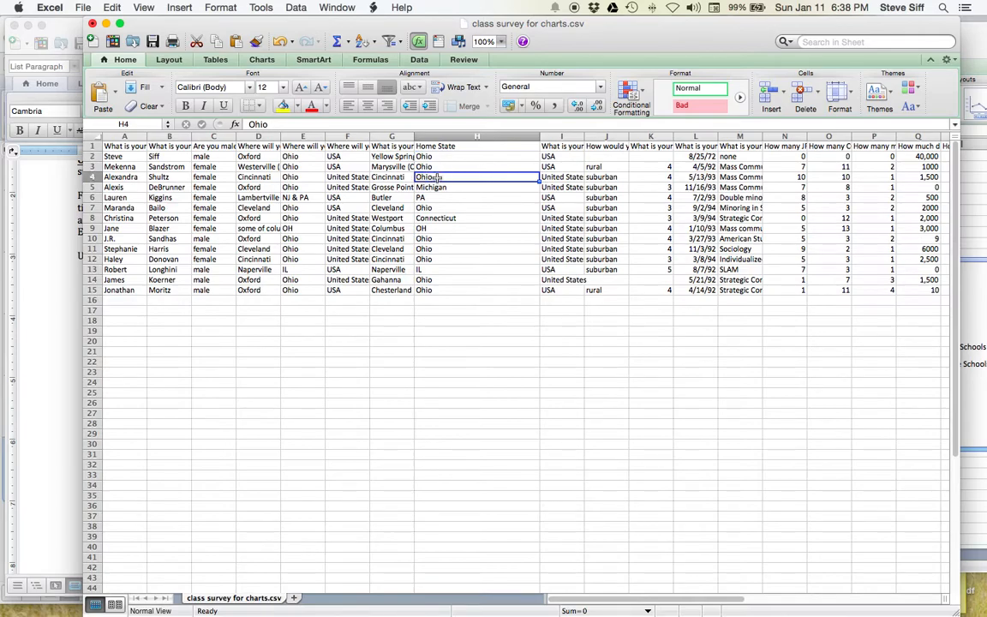
{"action": "left_click", "coordinate": [435, 229]}
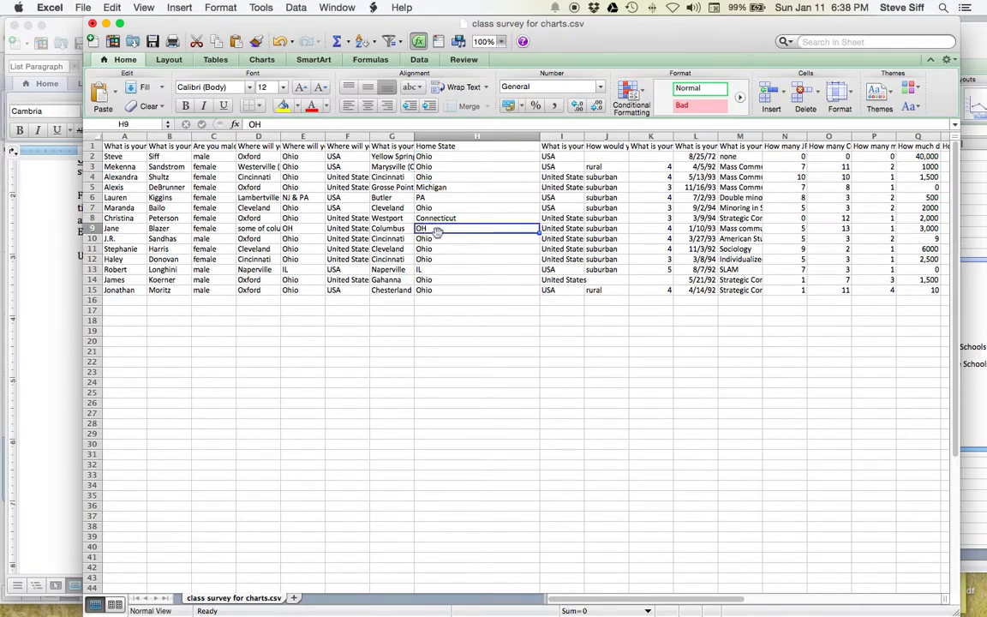
{"action": "left_click", "coordinate": [444, 192]}
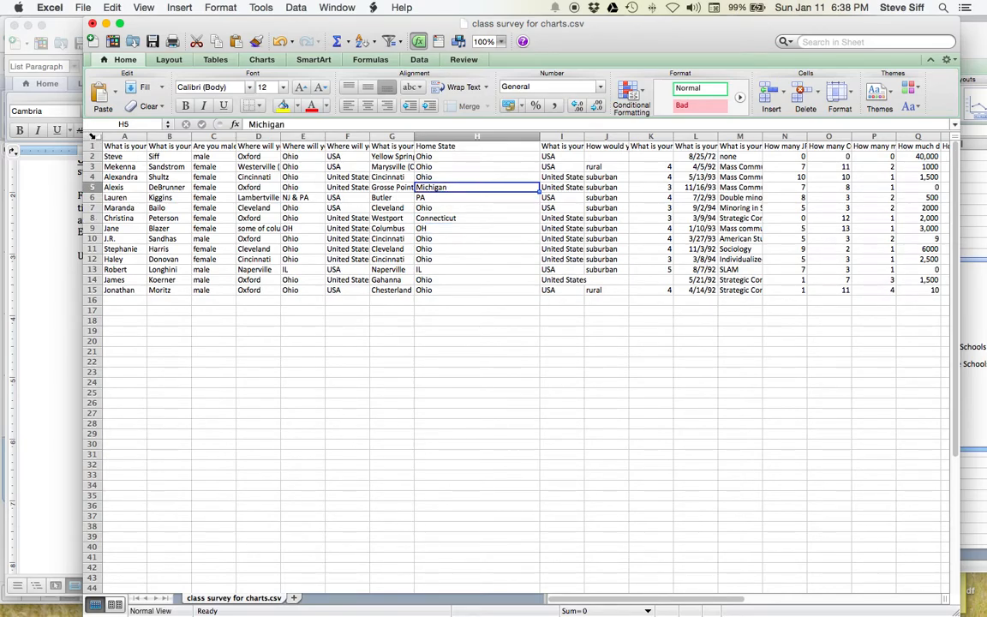
{"action": "left_click", "coordinate": [92, 136]}
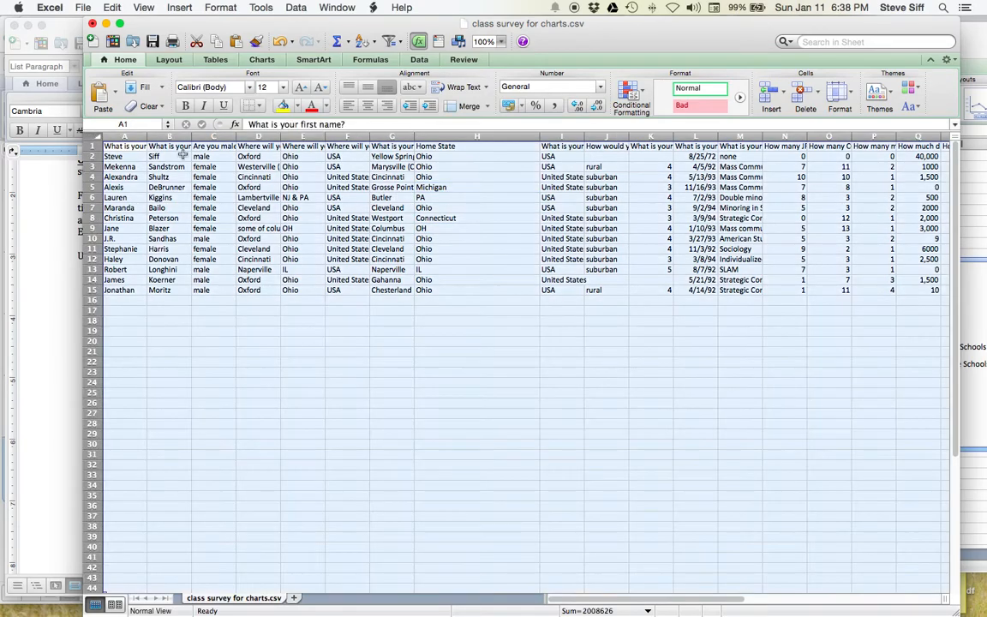
{"action": "left_click", "coordinate": [295, 7]}
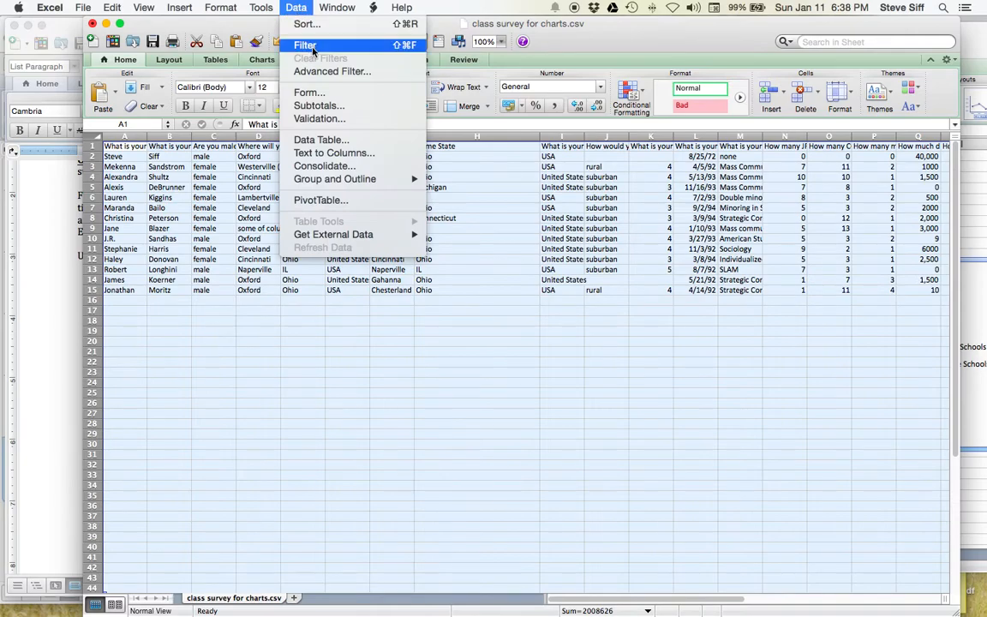
{"action": "left_click", "coordinate": [306, 46]}
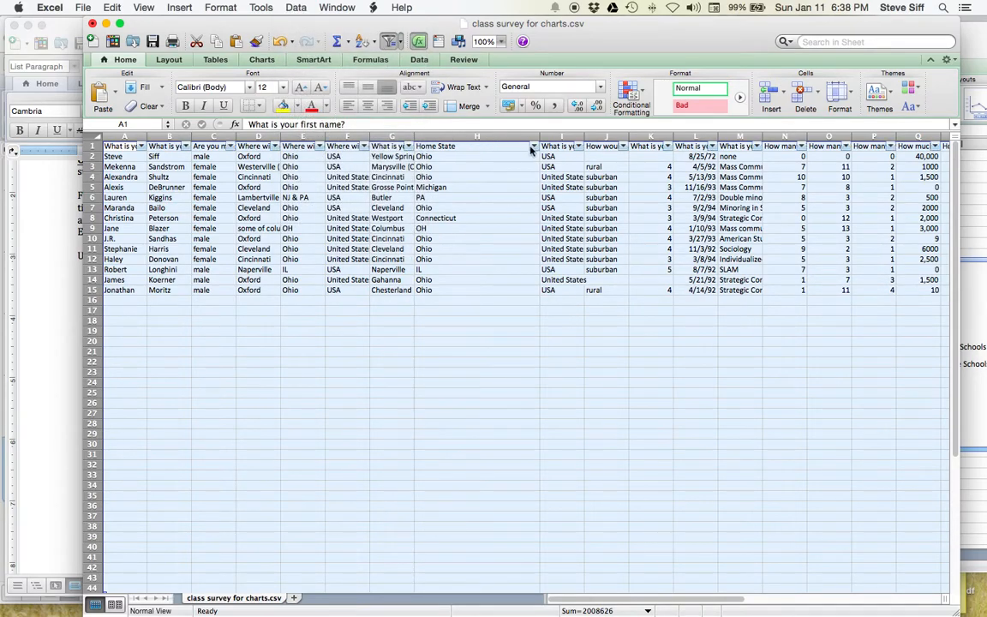
Filter the Home State column to OH and Ohio, and fill "Ohio" down through all the filtered entries.
{"action": "left_click", "coordinate": [533, 147]}
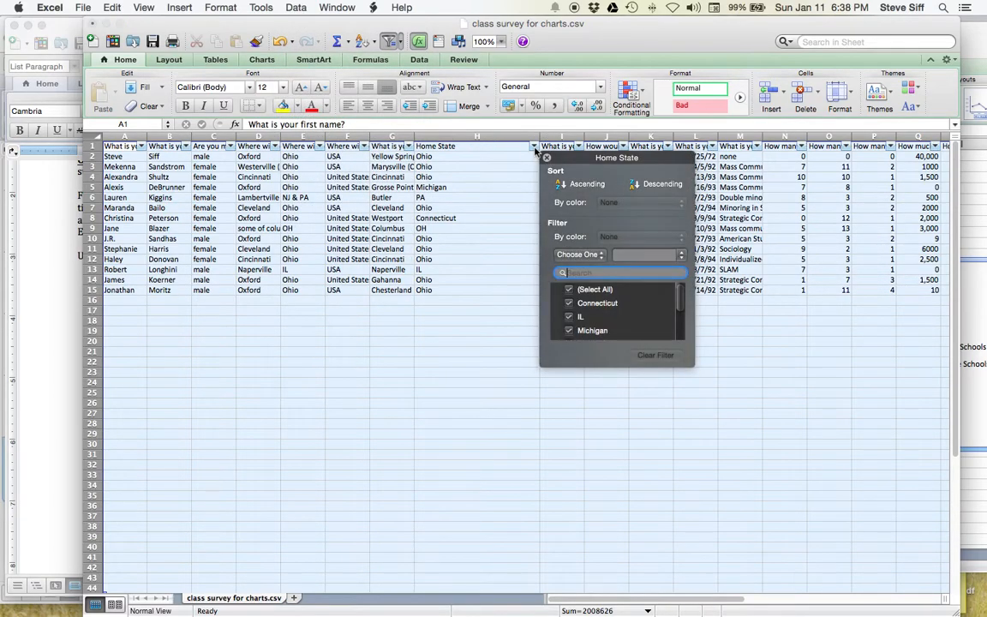
{"action": "left_click", "coordinate": [570, 290]}
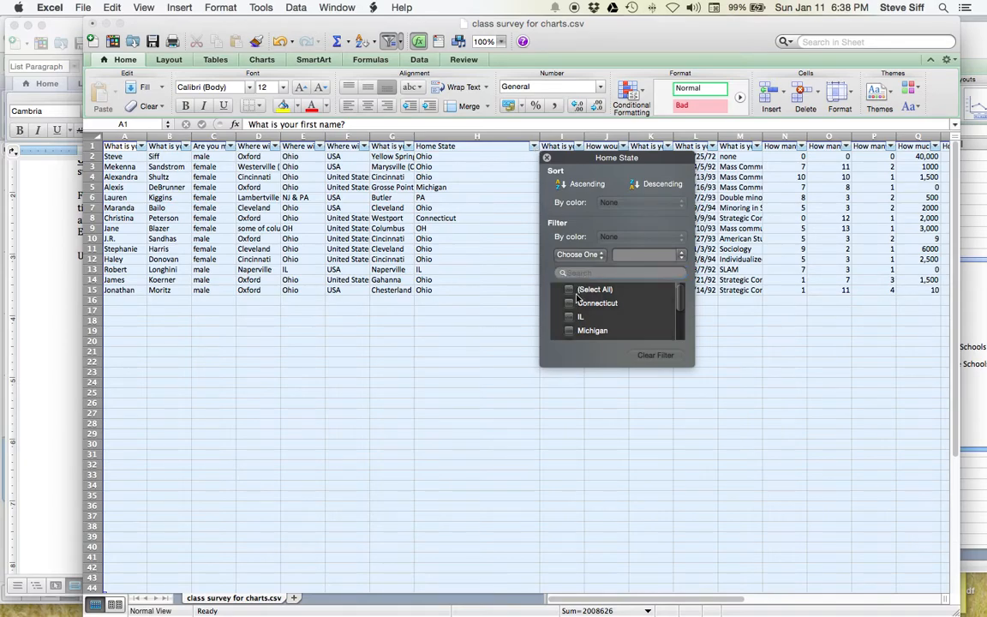
{"action": "scroll", "coordinate": [579, 300], "scroll_direction": "down", "scroll_amount": 2}
{"action": "left_click", "coordinate": [571, 329]}
{"action": "left_click", "coordinate": [570, 316]}
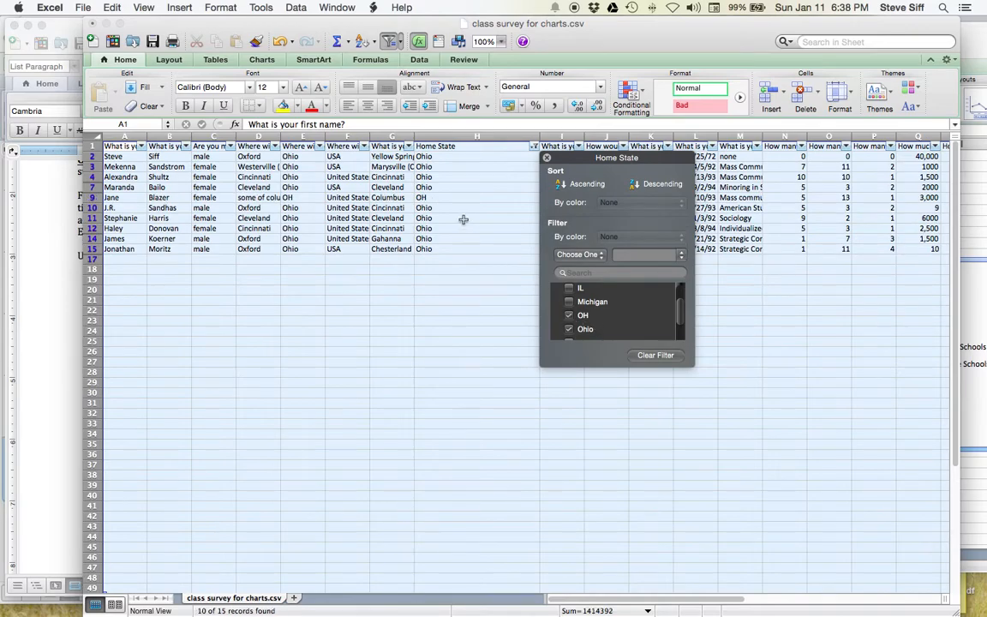
{"action": "left_click", "coordinate": [445, 157]}
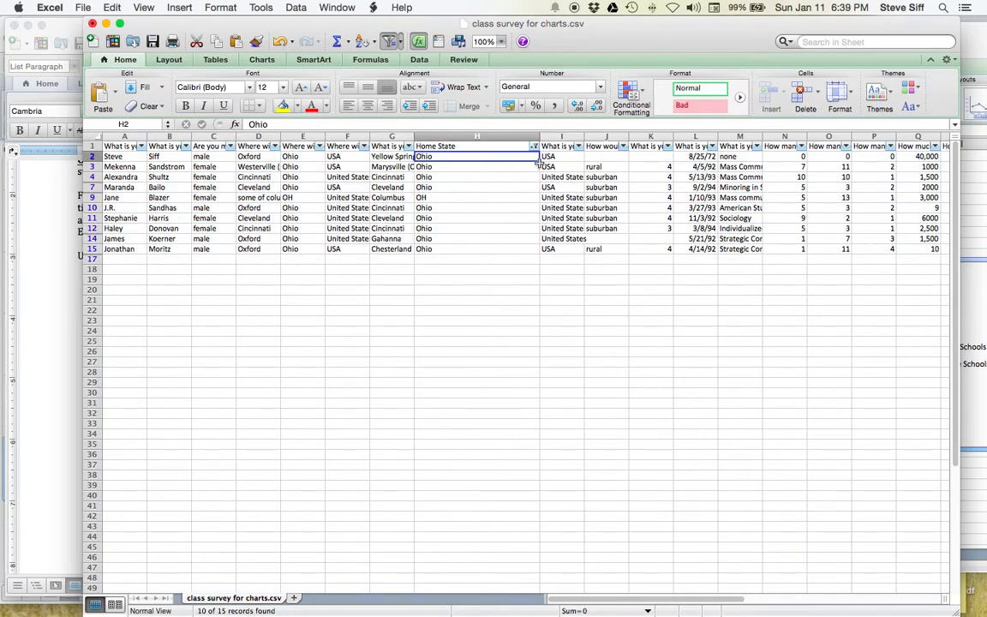
{"action": "left_click_drag", "start_coordinate": [540, 160], "coordinate": [536, 250]}
Include IL in the Home State filter and replace the IL entry in H13 with "Illinois".
{"action": "left_click", "coordinate": [534, 147]}
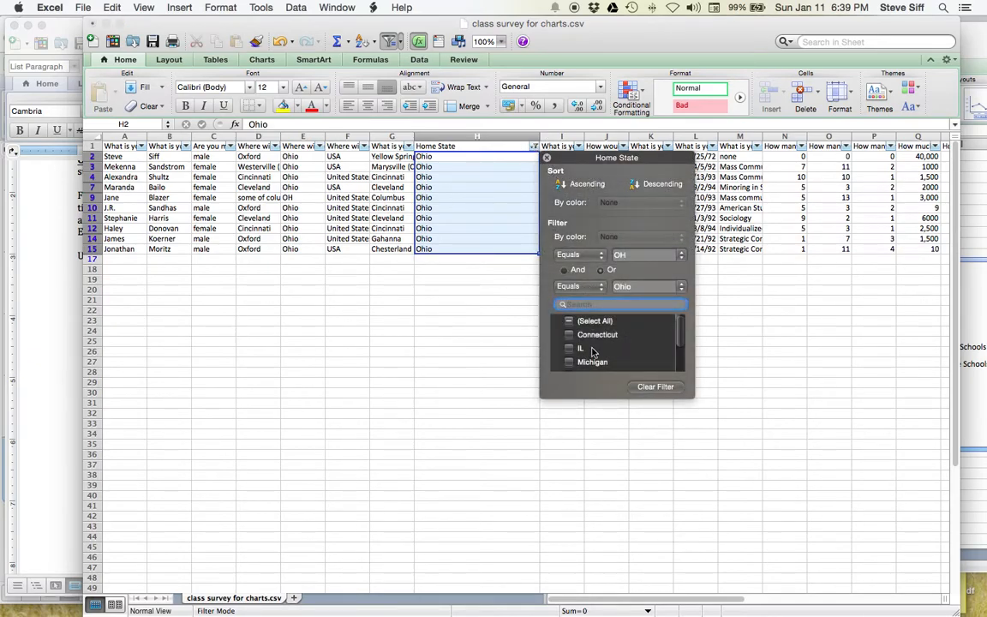
{"action": "scroll", "coordinate": [590, 351], "scroll_direction": "down", "scroll_amount": 2}
{"action": "scroll", "coordinate": [591, 350], "scroll_direction": "down", "scroll_amount": 2}
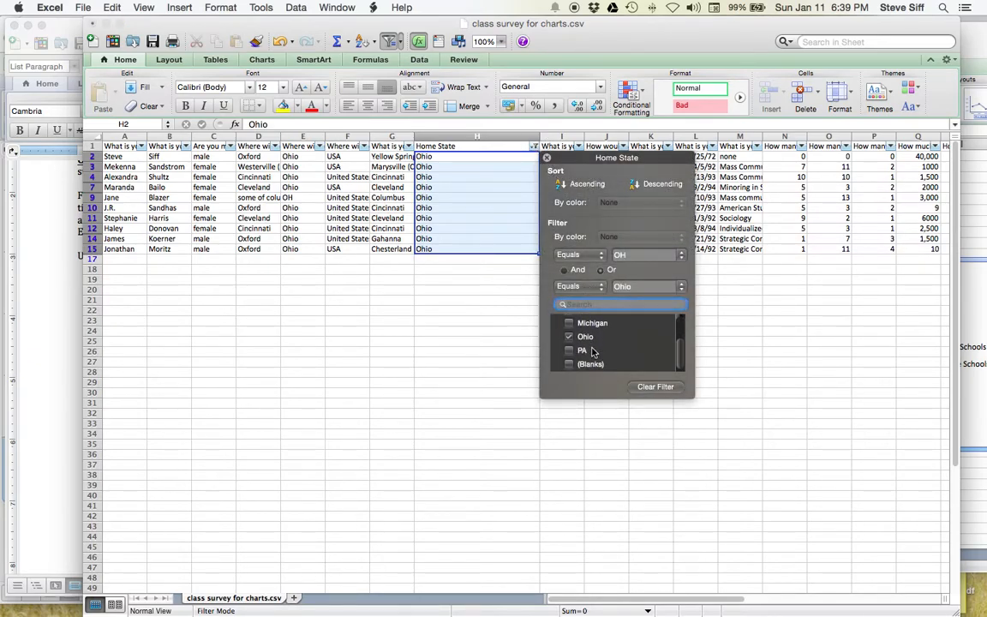
{"action": "scroll", "coordinate": [591, 350], "scroll_direction": "up", "scroll_amount": 2}
{"action": "scroll", "coordinate": [591, 350], "scroll_direction": "up", "scroll_amount": 2}
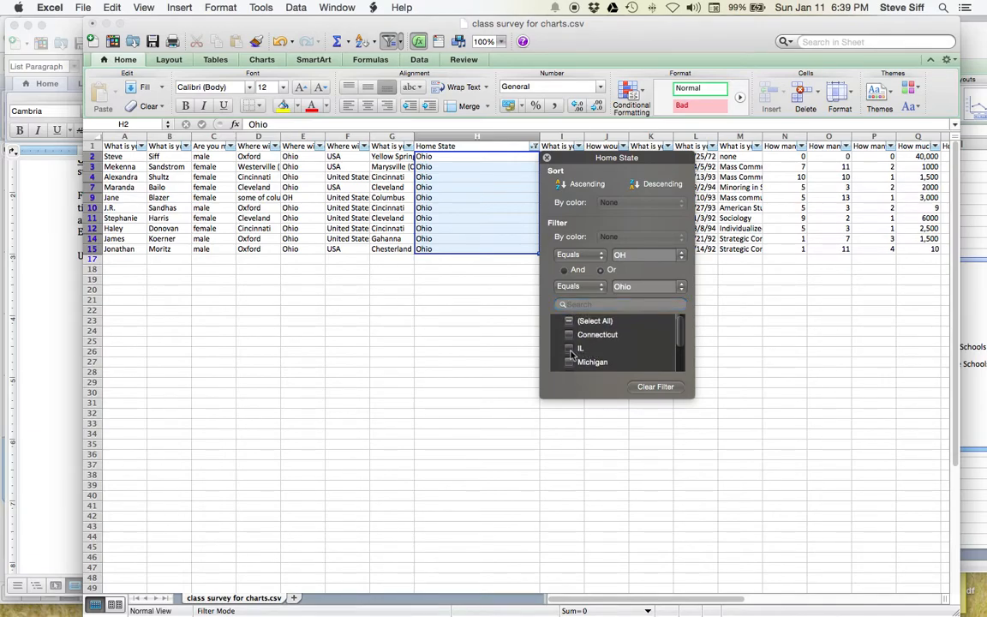
{"action": "left_click", "coordinate": [569, 348]}
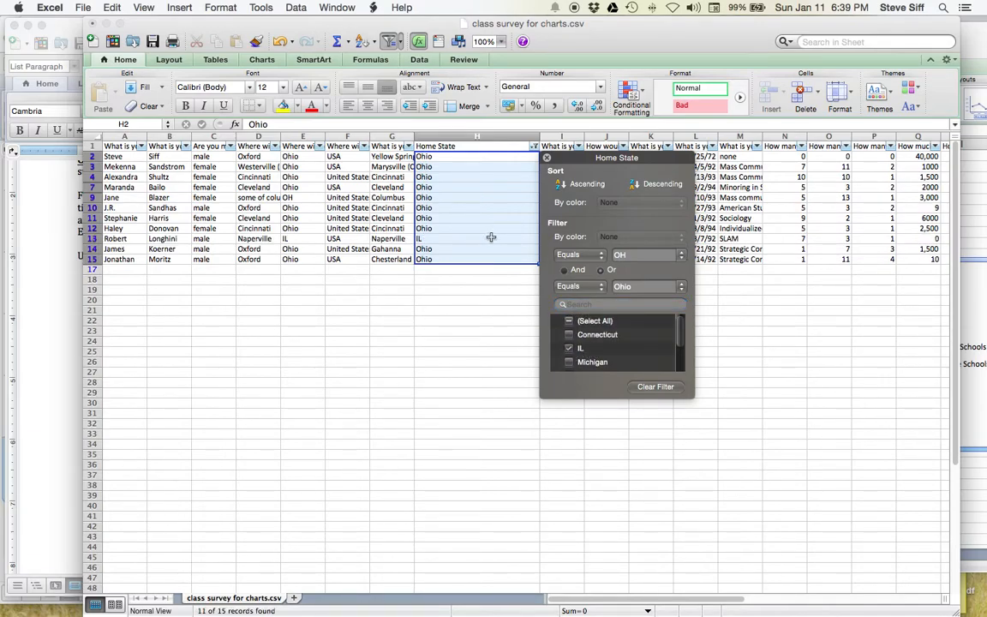
{"action": "left_click", "coordinate": [447, 241]}
{"action": "type", "text": "Ill"}
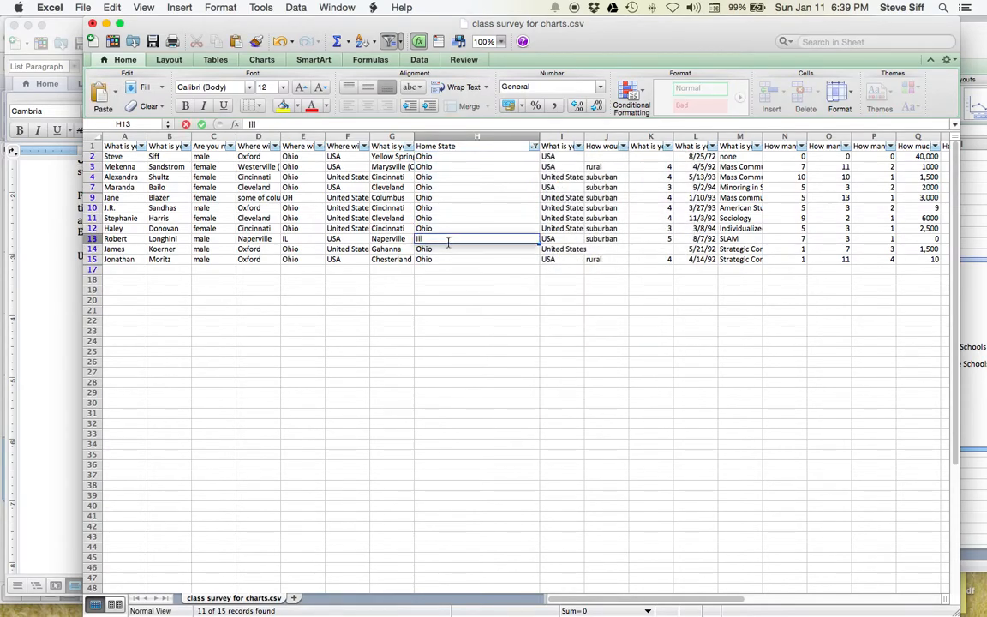
{"action": "type", "text": "inois"}
{"action": "key", "text": "Return"}
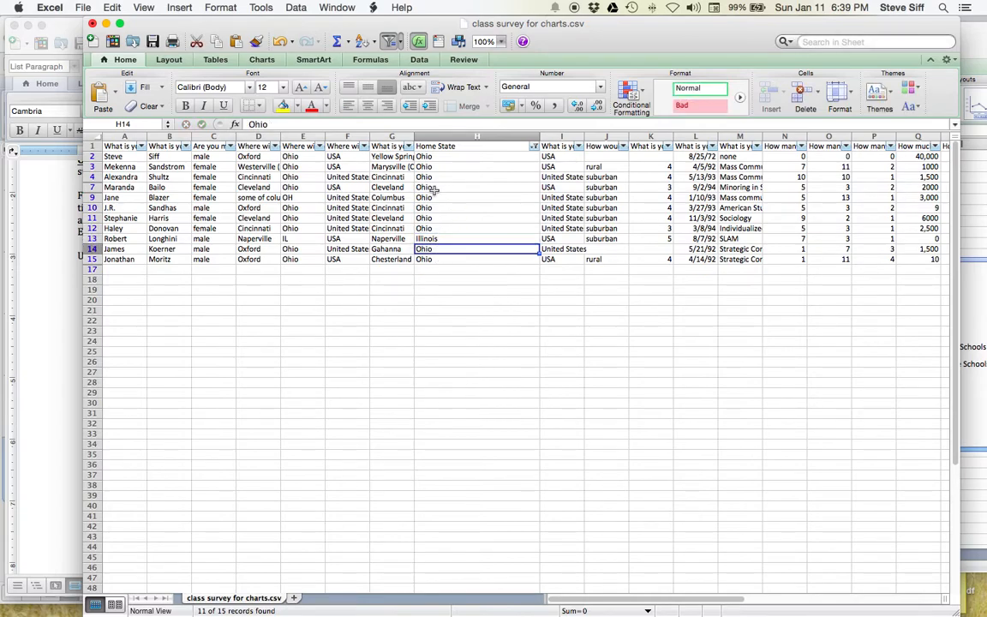
Include PA in the Home State filter and replace the PA entry in H6 with "Pennsylvania".
{"action": "left_click", "coordinate": [534, 146]}
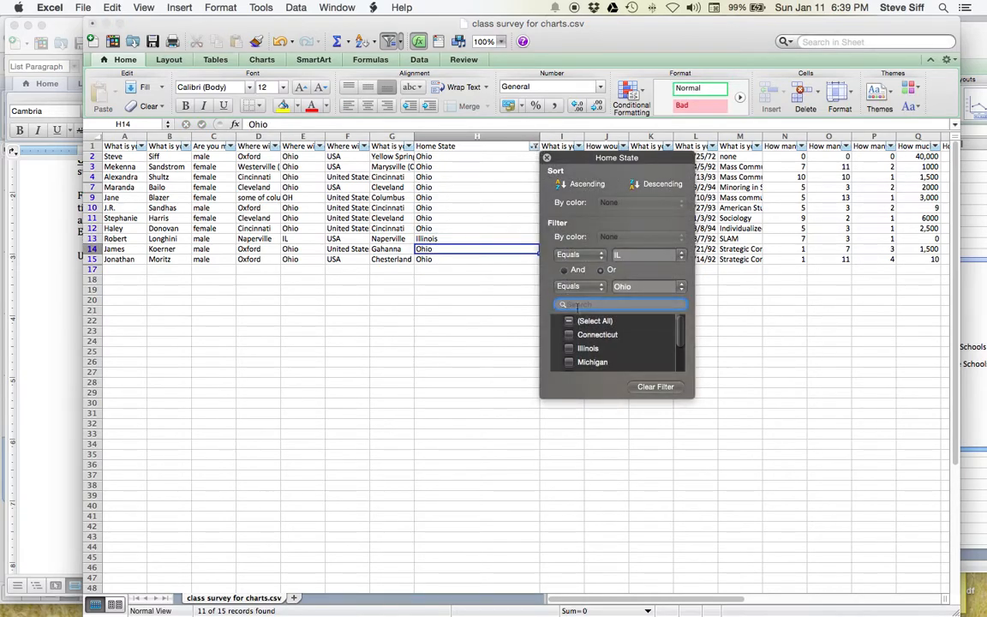
{"action": "scroll", "coordinate": [591, 343], "scroll_direction": "down", "scroll_amount": 3}
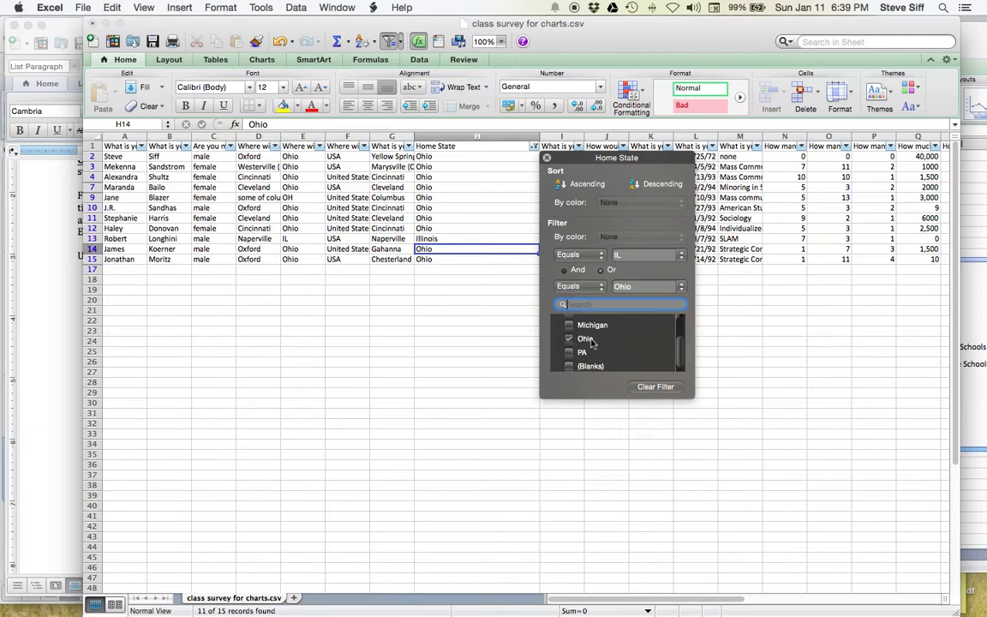
{"action": "left_click", "coordinate": [569, 350]}
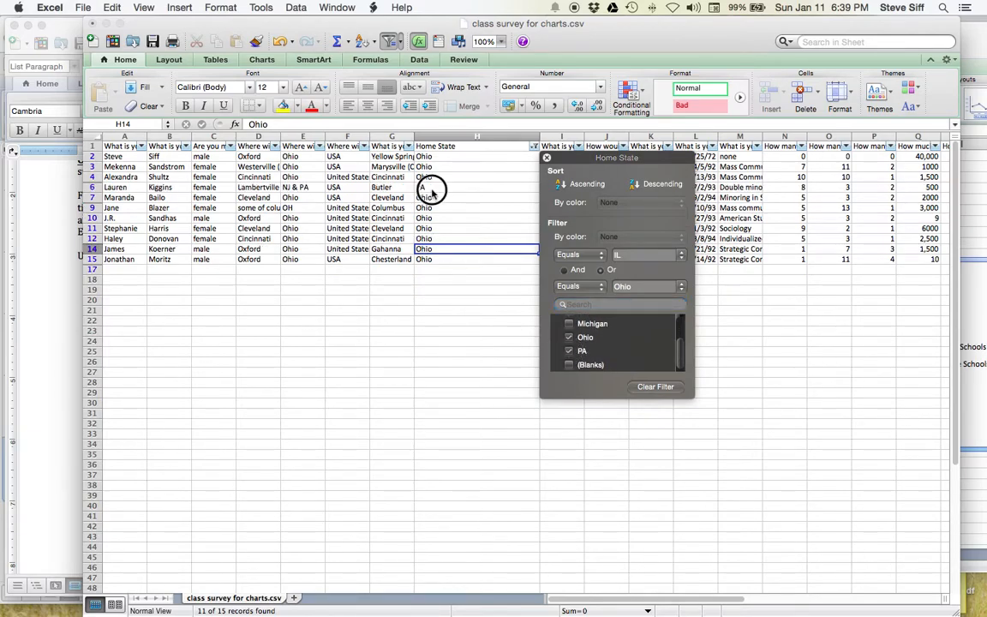
{"action": "left_click", "coordinate": [432, 190]}
{"action": "type", "text": "Pe"}
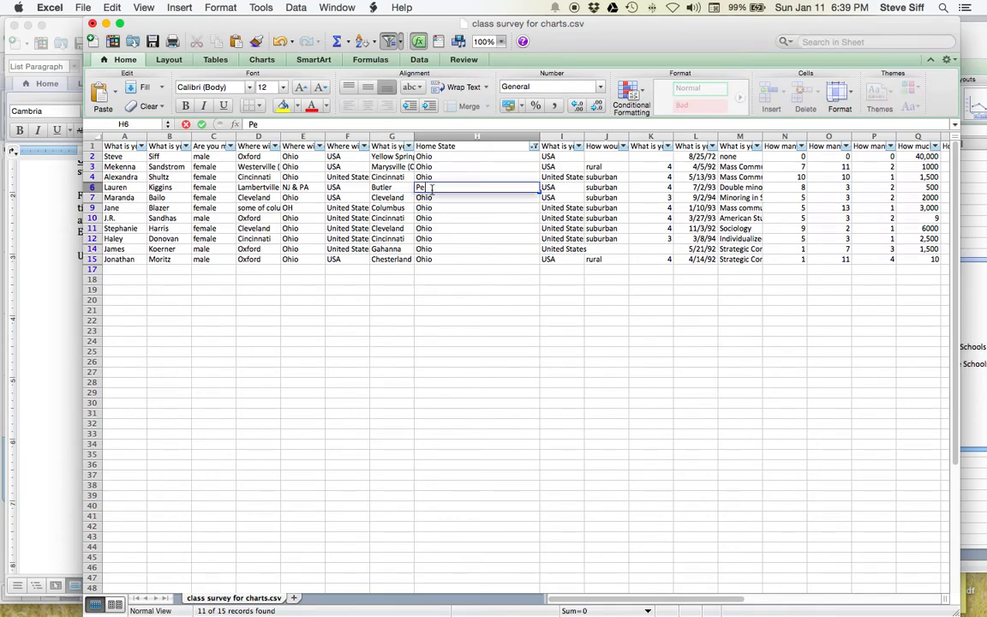
{"action": "type", "text": "nsylvania"}
{"action": "key", "text": "Return"}
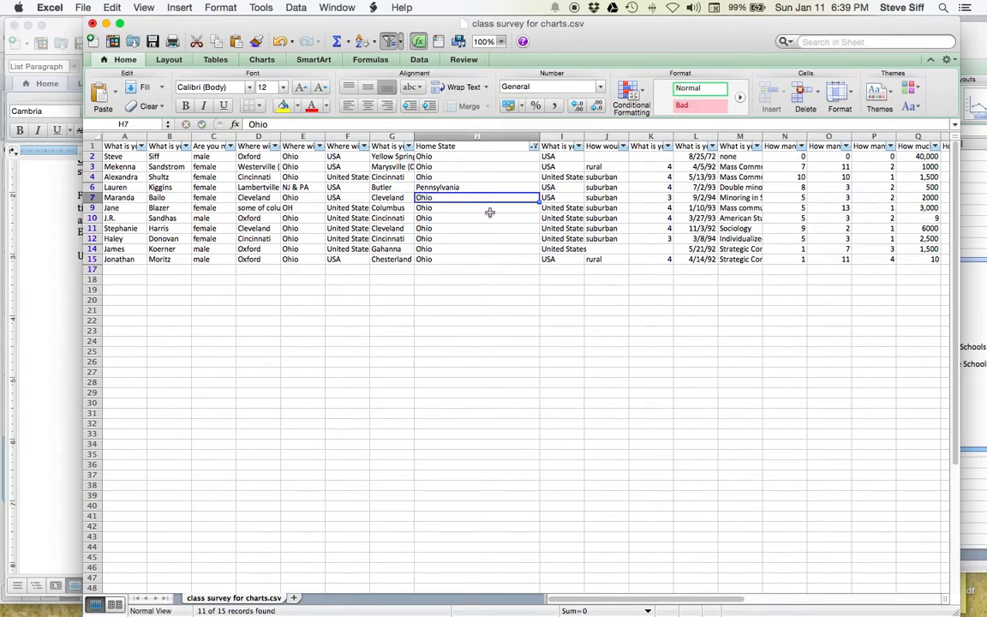
Remove the Home State filter selections so all survey rows are shown.
{"action": "left_click", "coordinate": [503, 147]}
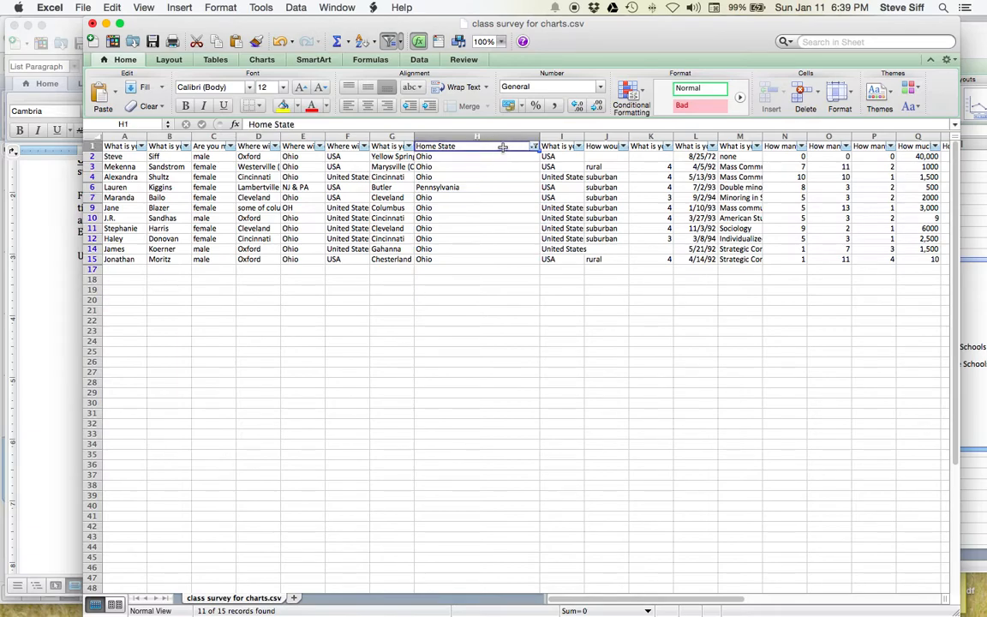
{"action": "left_click", "coordinate": [534, 147]}
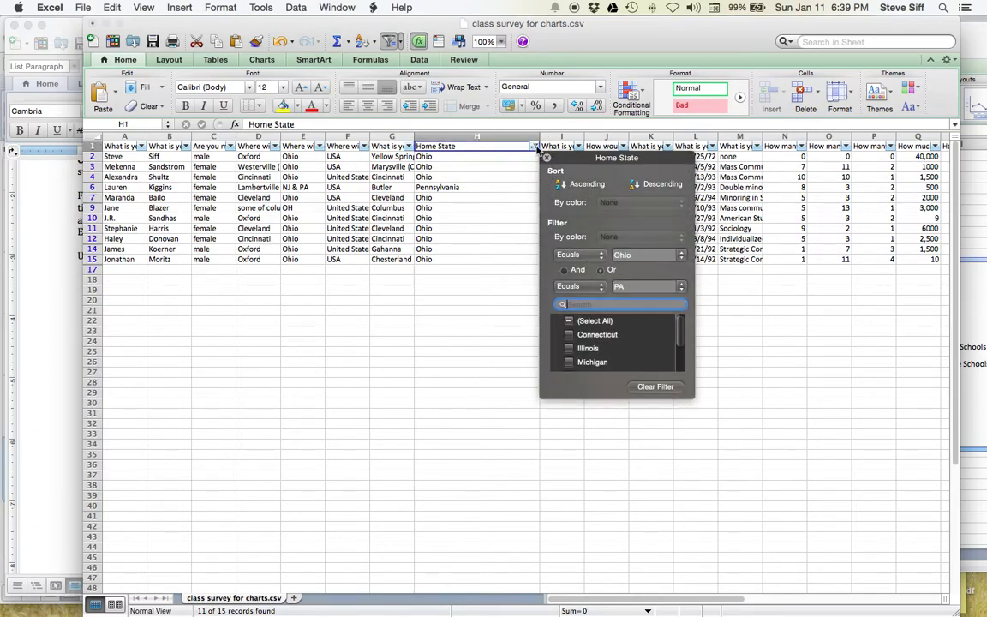
{"action": "left_click", "coordinate": [568, 321]}
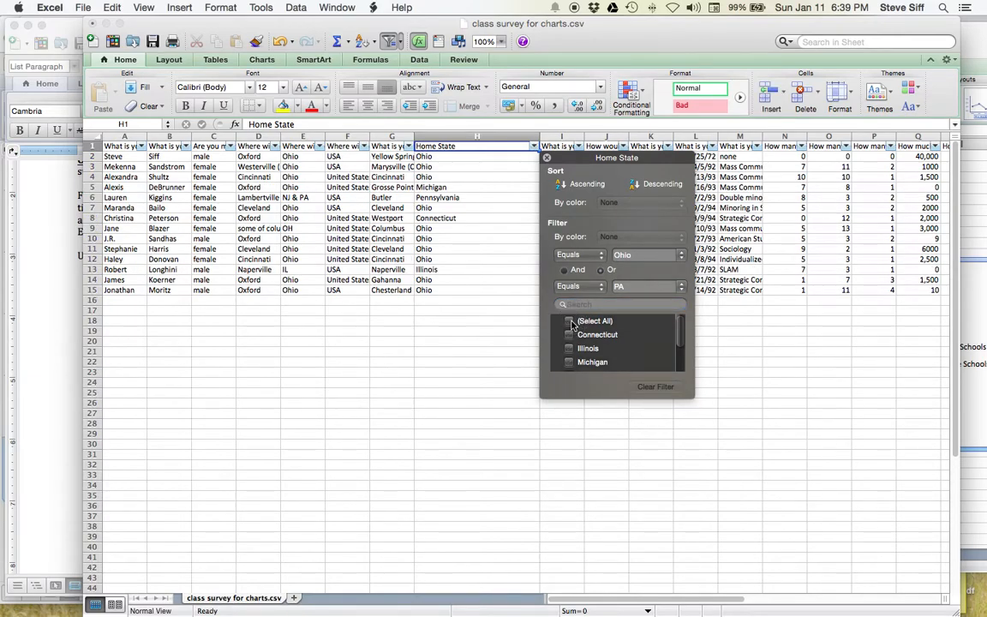
{"action": "left_click", "coordinate": [453, 221]}
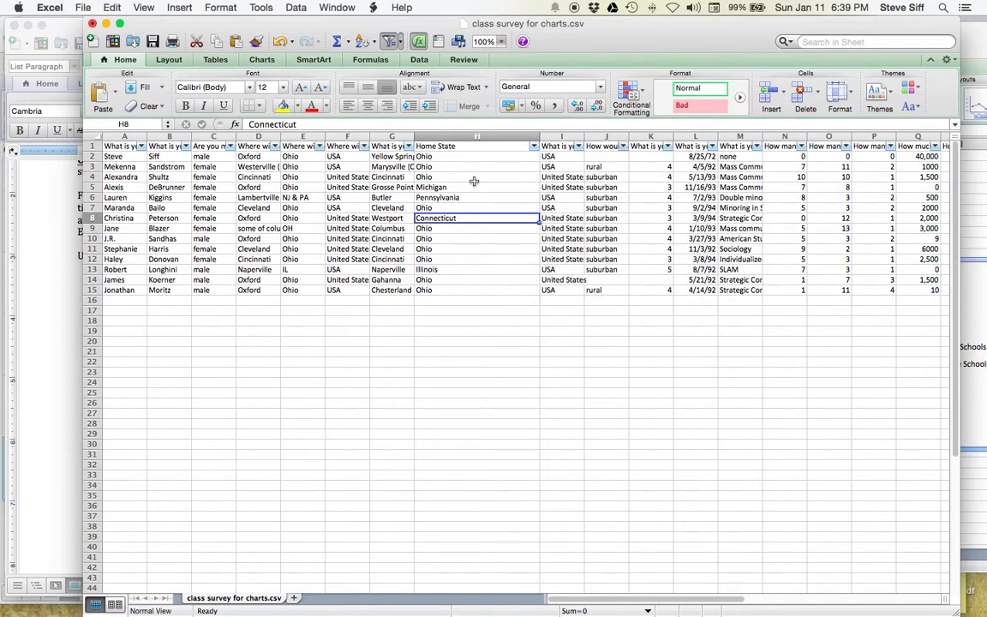
Look over the survey's rows and columns to review the data available for summarizing.
{"action": "scroll", "coordinate": [448, 180], "scroll_direction": "down", "scroll_amount": 2}
{"action": "scroll", "coordinate": [447, 180], "scroll_direction": "up", "scroll_amount": 2}
{"action": "scroll", "coordinate": [342, 198], "scroll_direction": "right", "scroll_amount": 15}
{"action": "scroll", "coordinate": [345, 197], "scroll_direction": "left", "scroll_amount": 3}
{"action": "scroll", "coordinate": [345, 197], "scroll_direction": "left", "scroll_amount": 15}
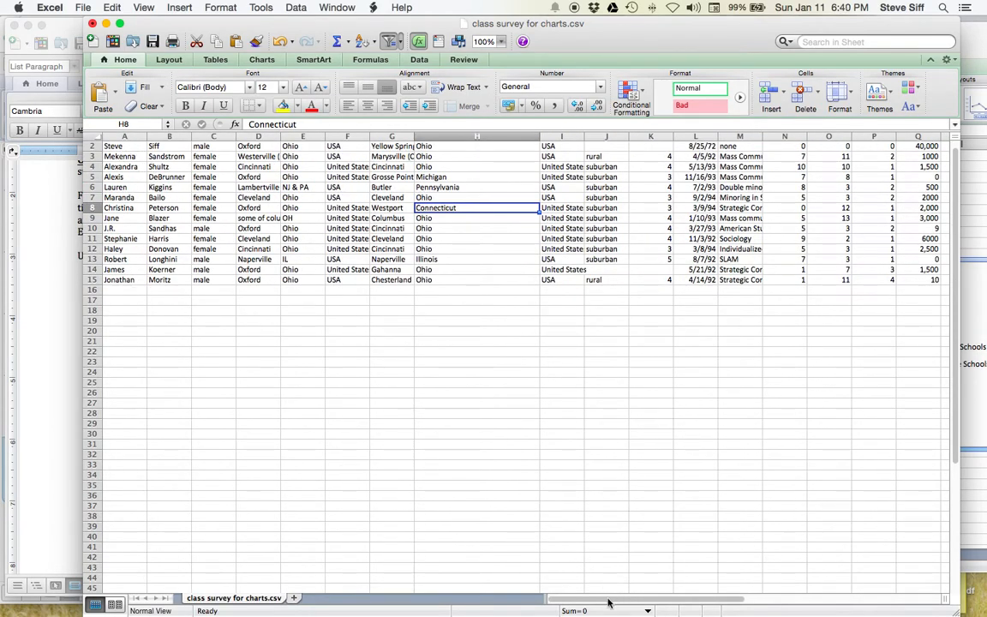
{"action": "left_click", "coordinate": [90, 145]}
{"action": "scroll", "coordinate": [147, 169], "scroll_direction": "down", "scroll_amount": 1}
{"action": "scroll", "coordinate": [148, 169], "scroll_direction": "up", "scroll_amount": 2}
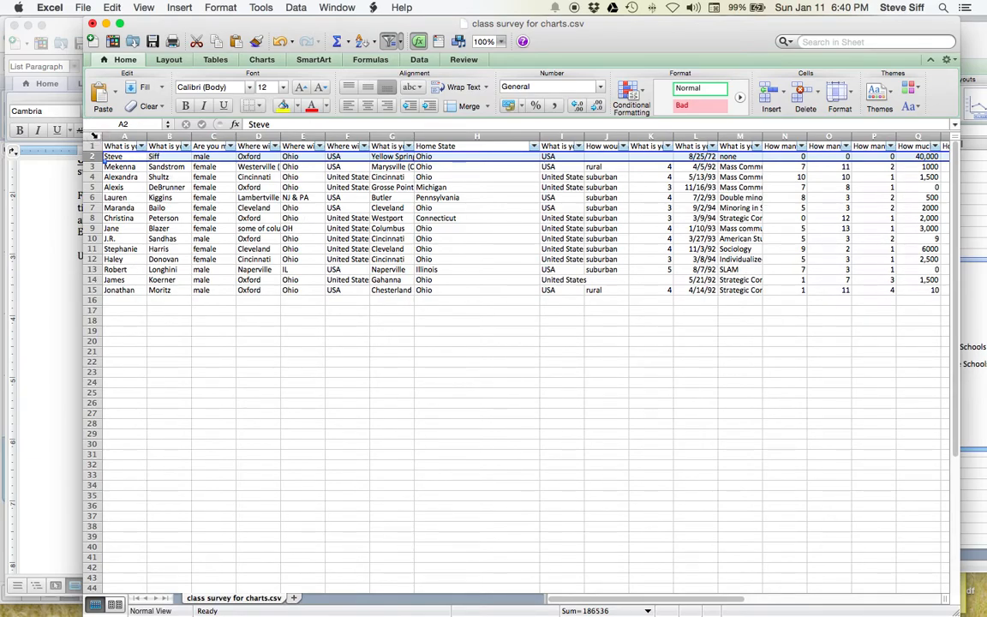
Create a PivotTable on a new sheet from the entire survey sheet.
{"action": "left_click", "coordinate": [94, 136]}
{"action": "left_click", "coordinate": [296, 6]}
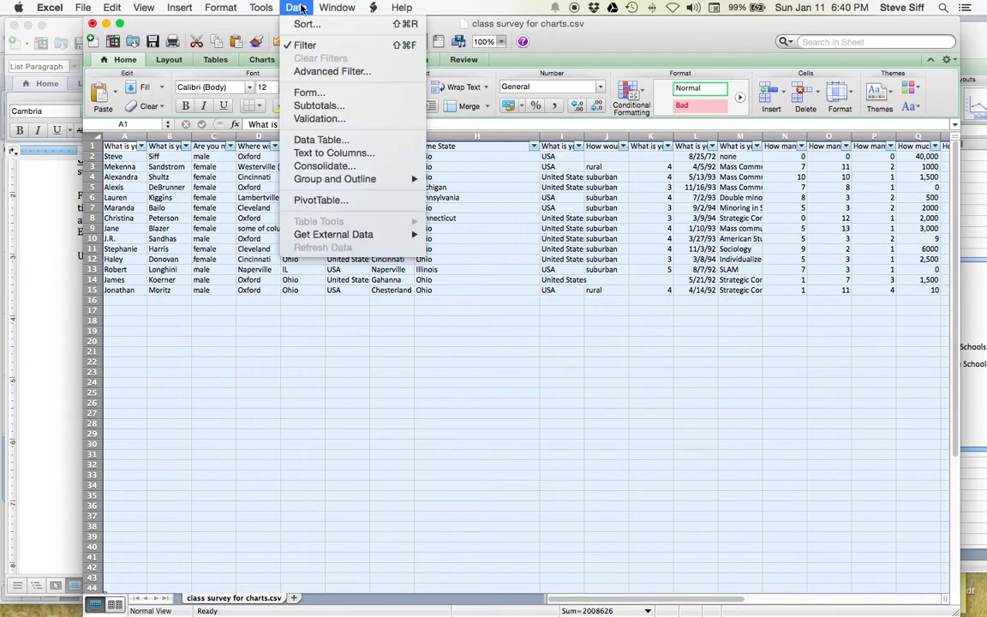
{"action": "left_click", "coordinate": [352, 200]}
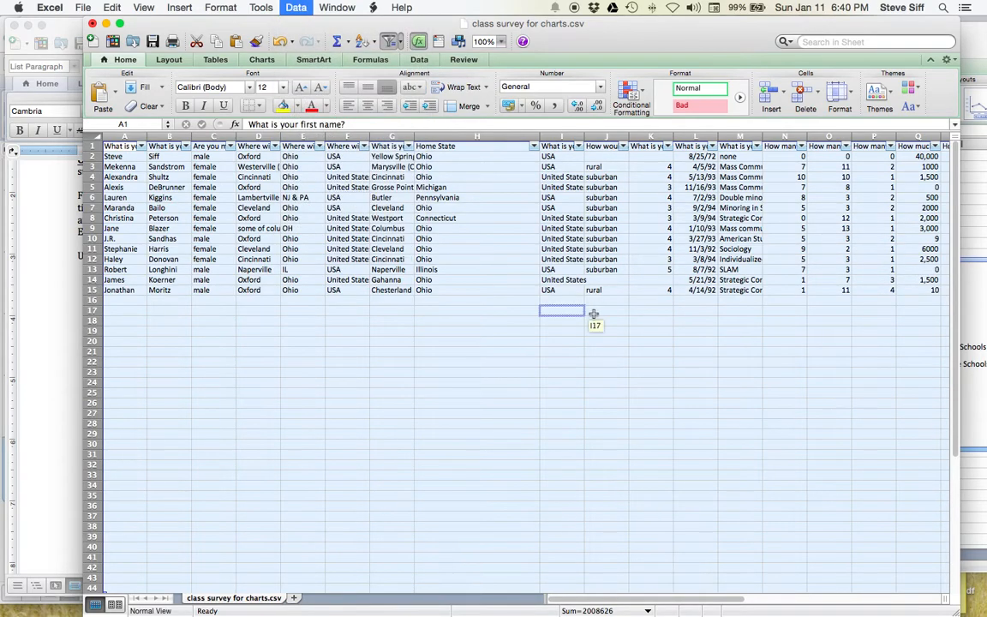
{"action": "left_click", "coordinate": [846, 381]}
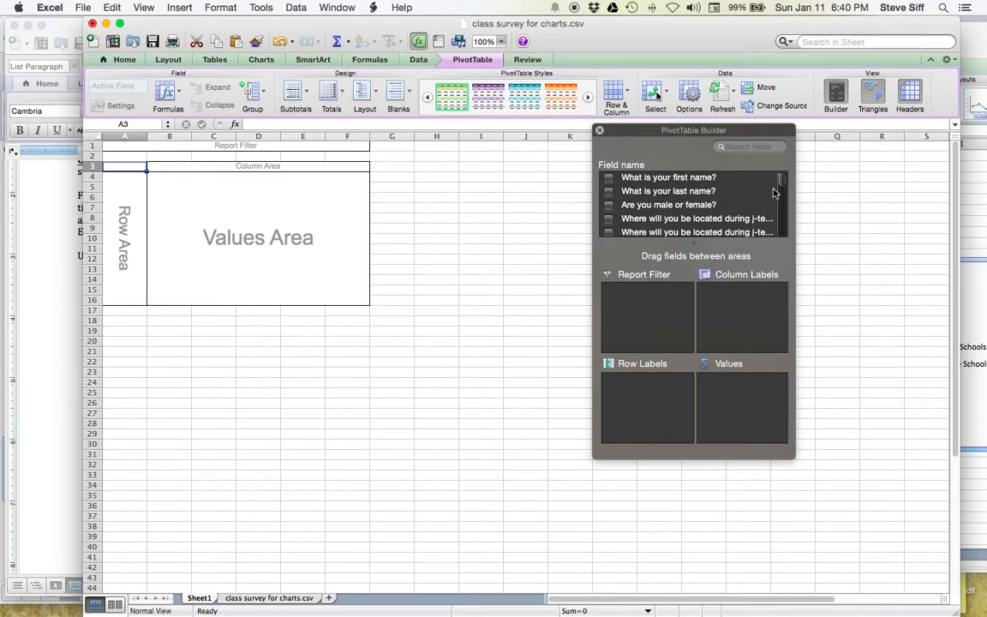
Set Home State as the PivotTable's row labels and the count of "What is your last name?" as its values.
{"action": "mouse_move", "coordinate": [781, 183]}
{"action": "left_mouse_down"}
{"action": "mouse_move", "coordinate": [785, 213]}
{"action": "mouse_move", "coordinate": [783, 204]}
{"action": "left_mouse_up"}
{"action": "left_click_drag", "start_coordinate": [645, 186], "coordinate": [651, 390]}
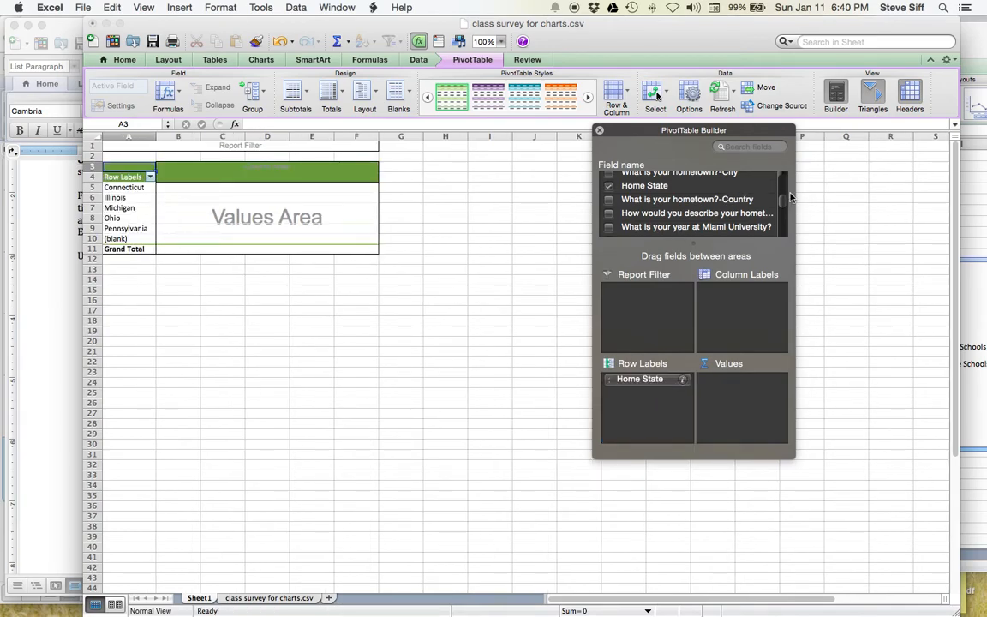
{"action": "left_click", "coordinate": [783, 176]}
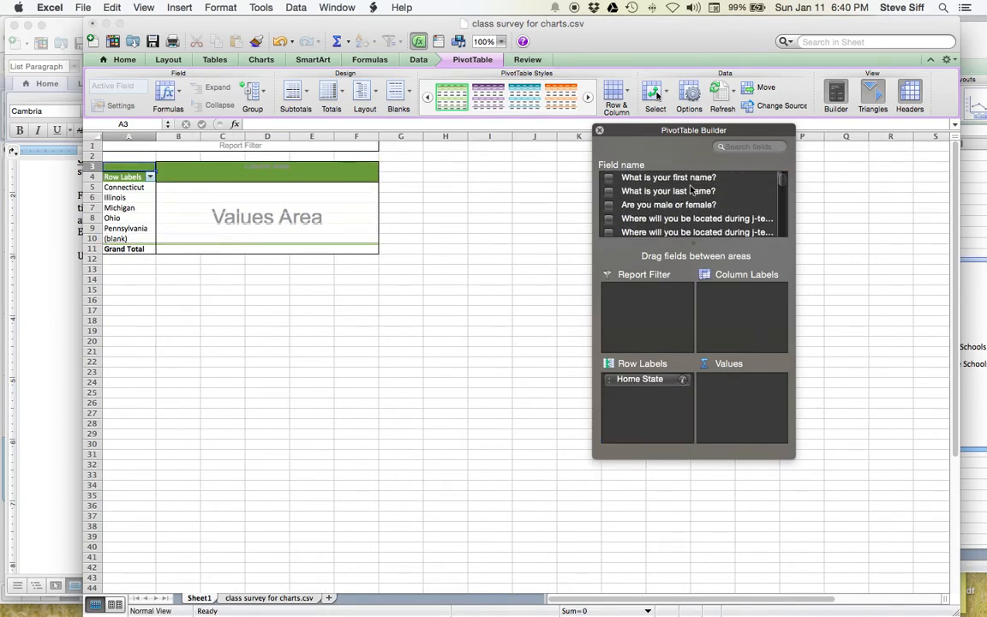
{"action": "left_click_drag", "start_coordinate": [686, 195], "coordinate": [743, 385]}
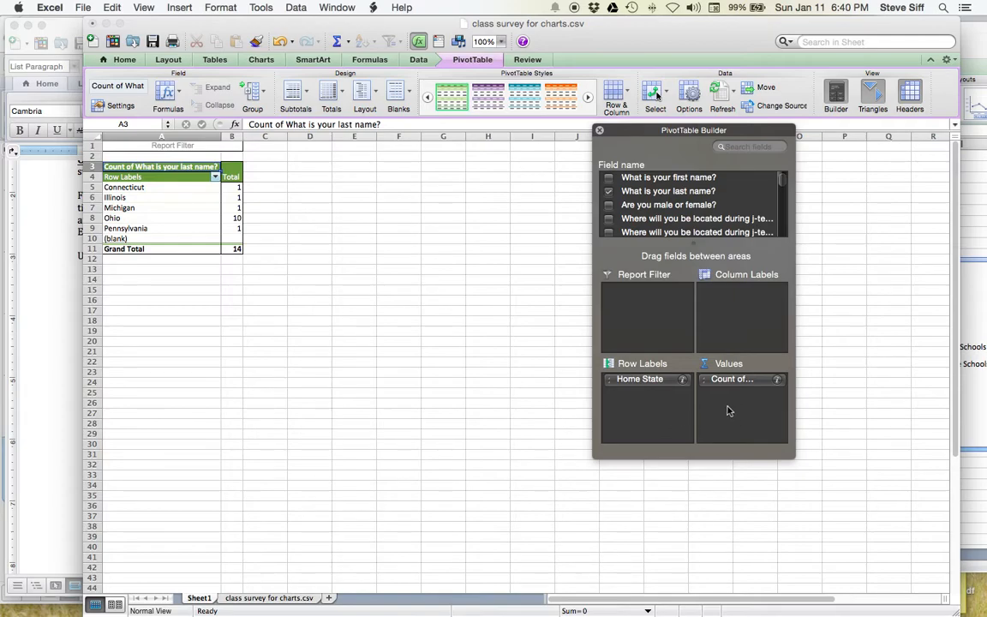
Copy the PivotTable's Row Labels and Total columns from the header through Pennsylvania and paste them as values only at A16.
{"action": "left_click_drag", "start_coordinate": [794, 457], "coordinate": [953, 470]}
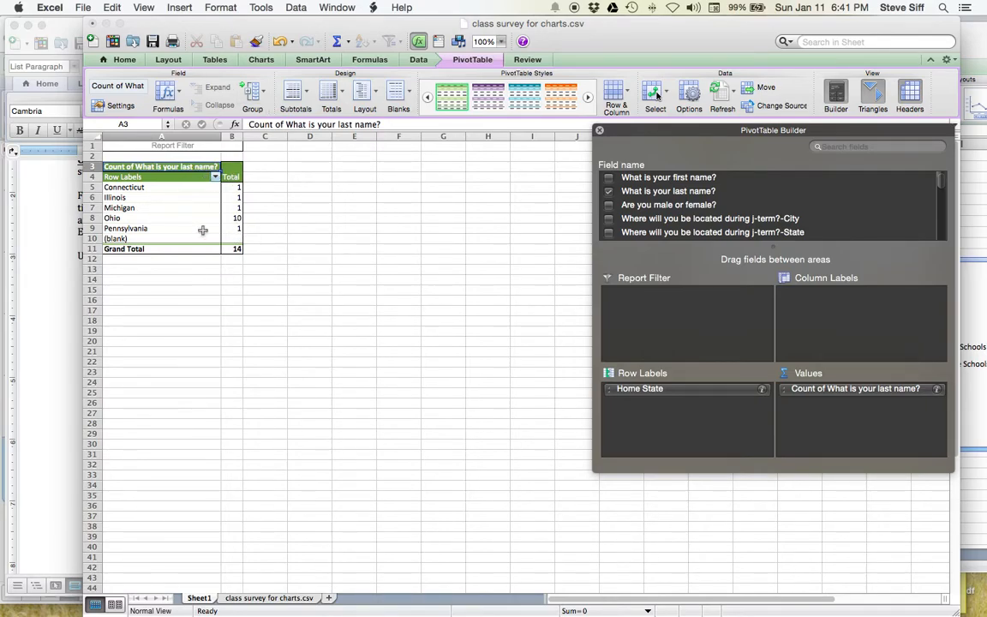
{"action": "left_click_drag", "start_coordinate": [231, 226], "coordinate": [159, 182]}
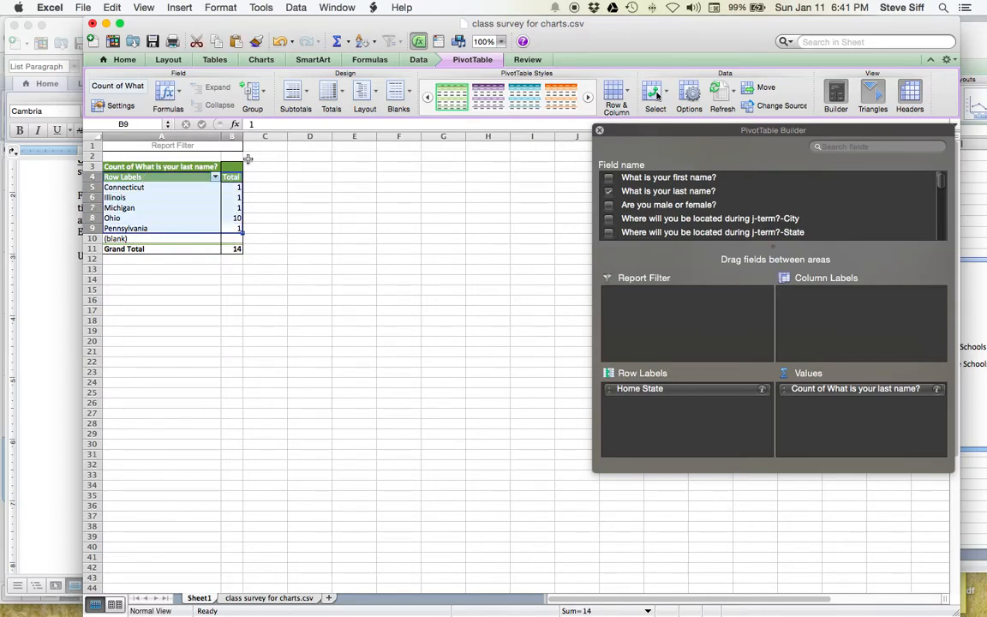
{"action": "left_click", "coordinate": [108, 7]}
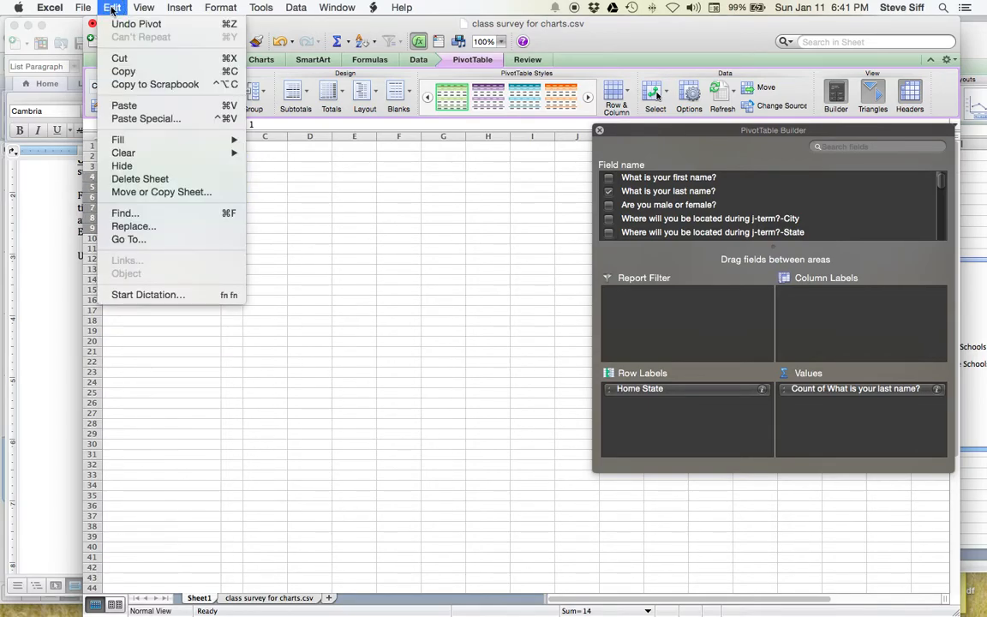
{"action": "left_click", "coordinate": [137, 73]}
{"action": "left_click", "coordinate": [162, 299]}
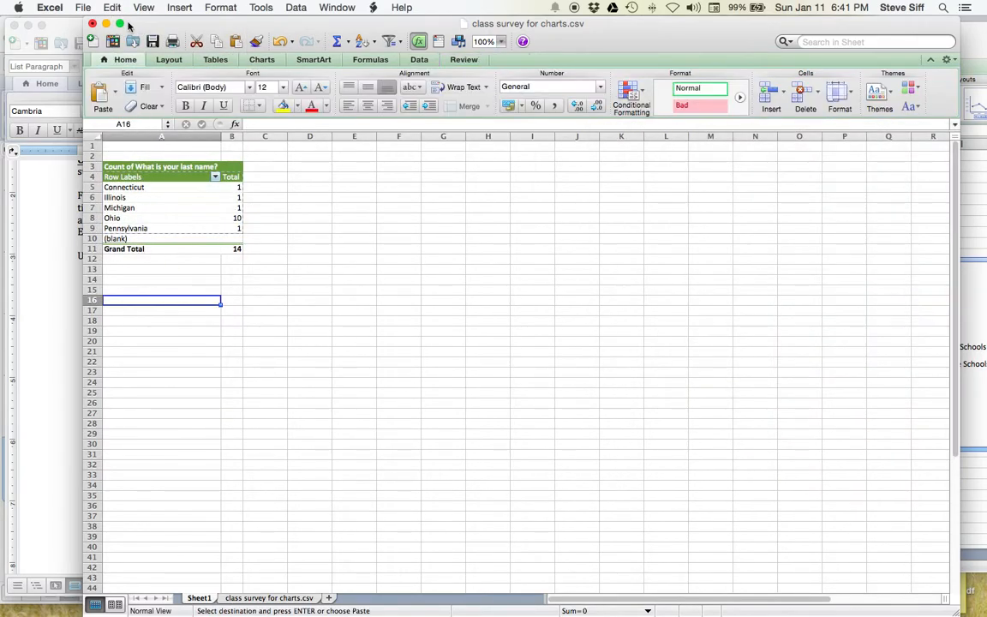
{"action": "left_click", "coordinate": [114, 8]}
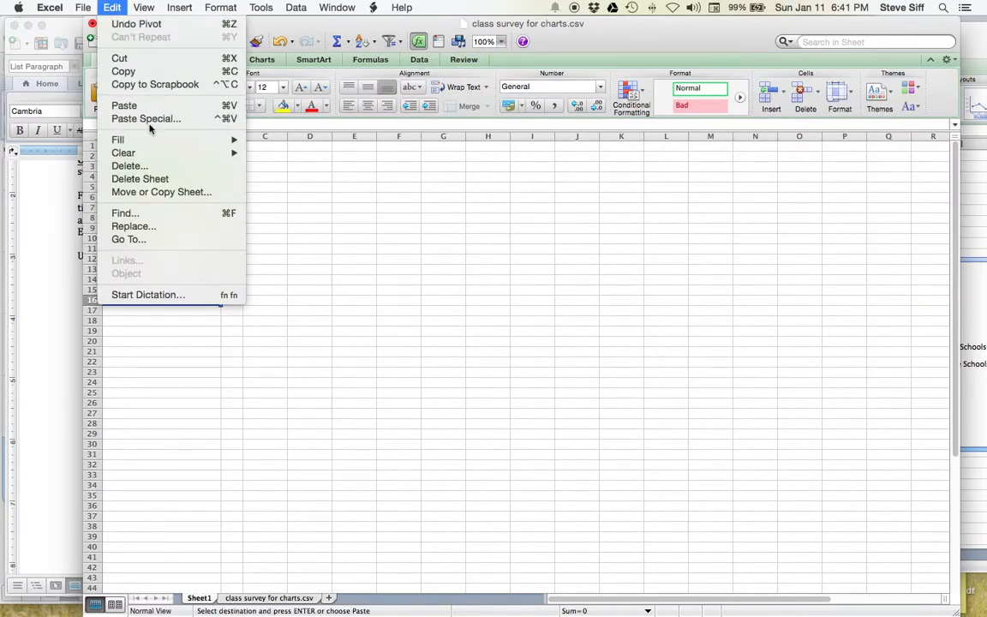
{"action": "left_click", "coordinate": [148, 120]}
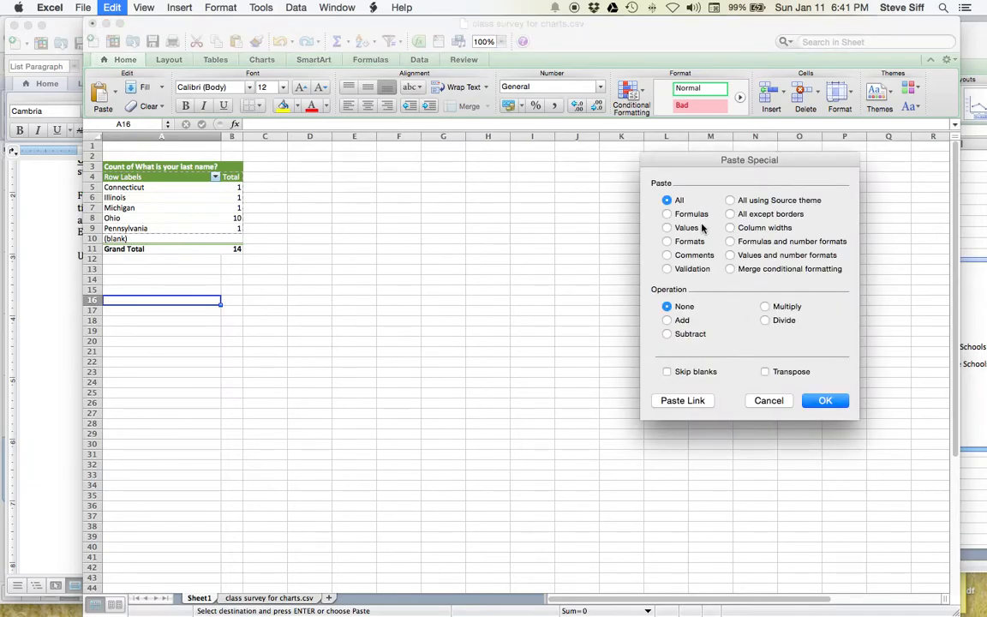
{"action": "left_click", "coordinate": [667, 227]}
{"action": "left_click", "coordinate": [818, 400]}
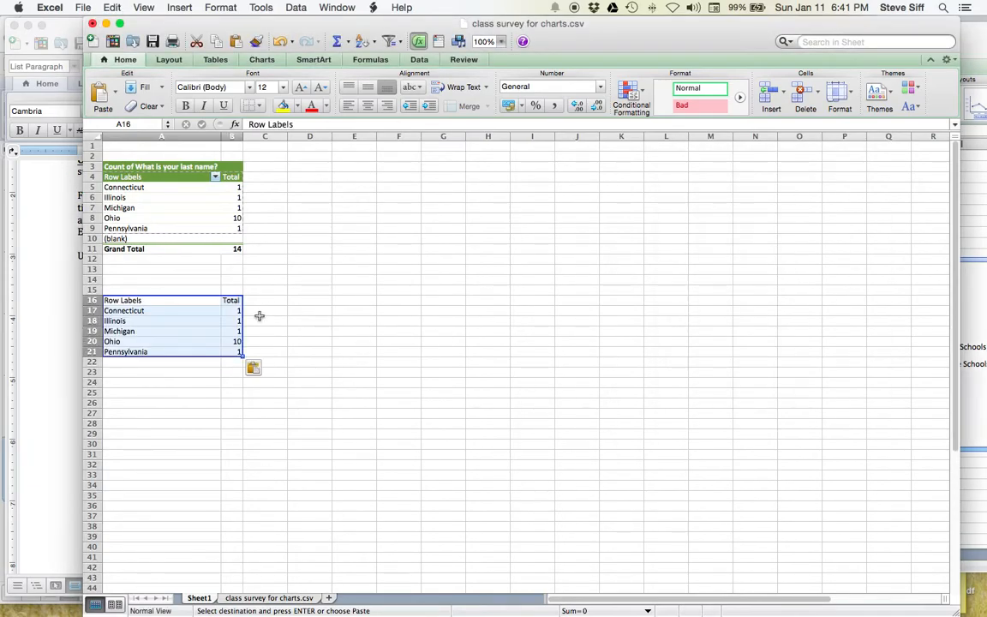
{"action": "left_click", "coordinate": [186, 373]}
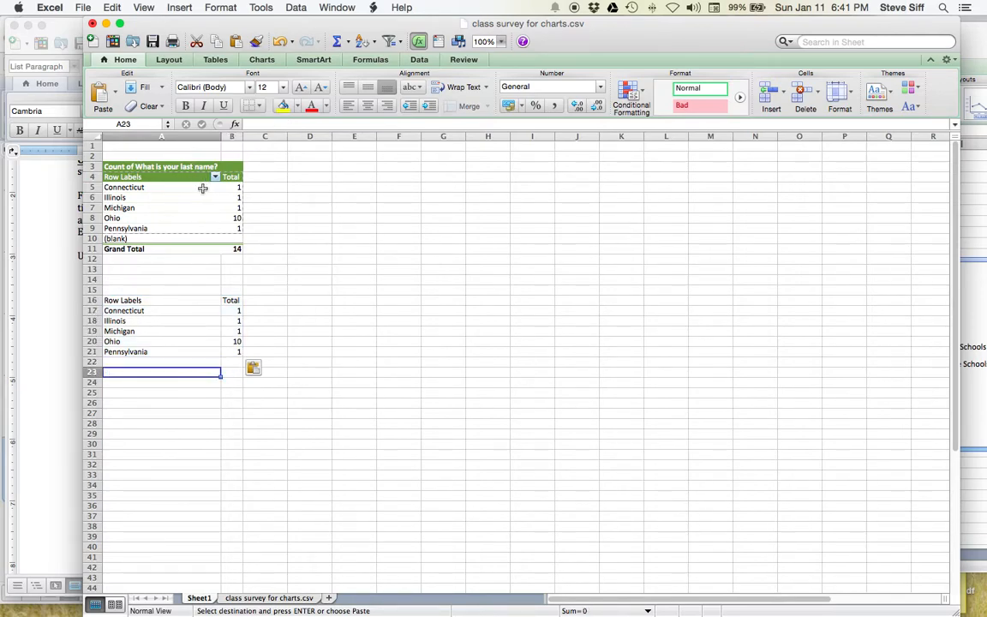
Rename the pasted table's column headers to "State" and "Number of Students".
{"action": "left_click", "coordinate": [135, 302]}
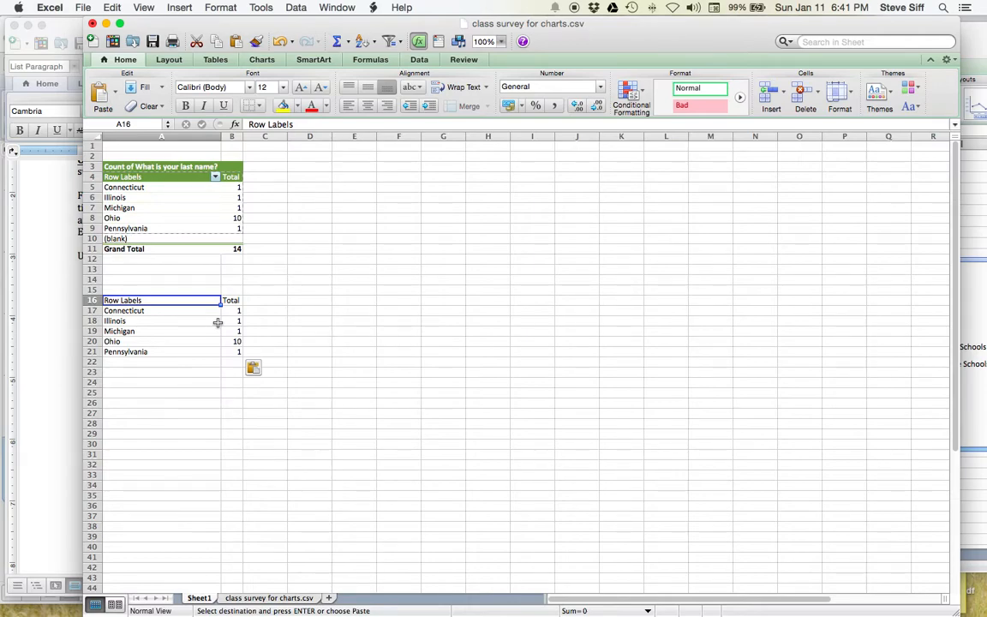
{"action": "type", "text": "State"}
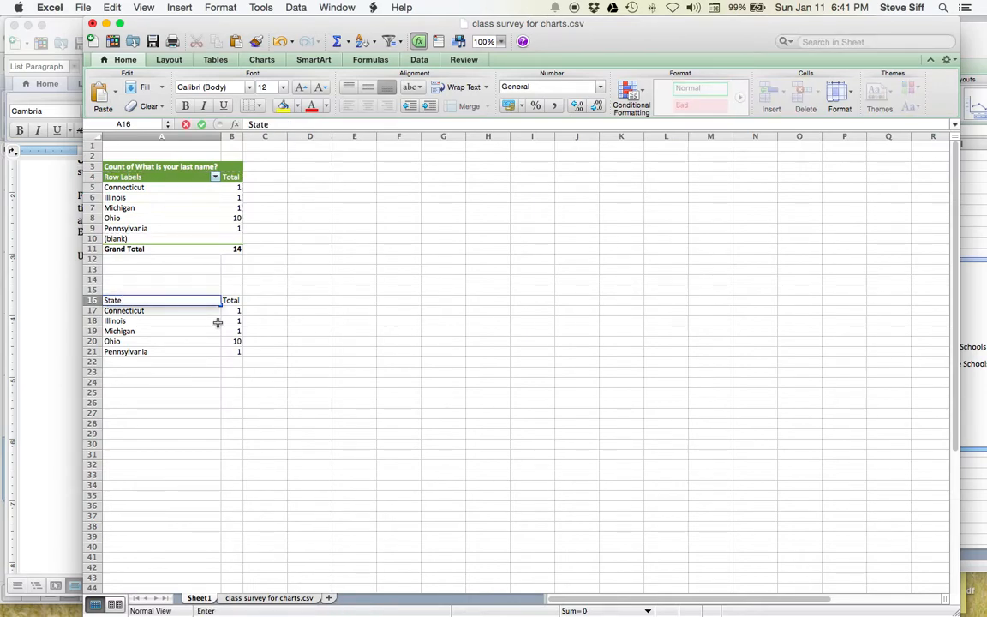
{"action": "left_click", "coordinate": [237, 303]}
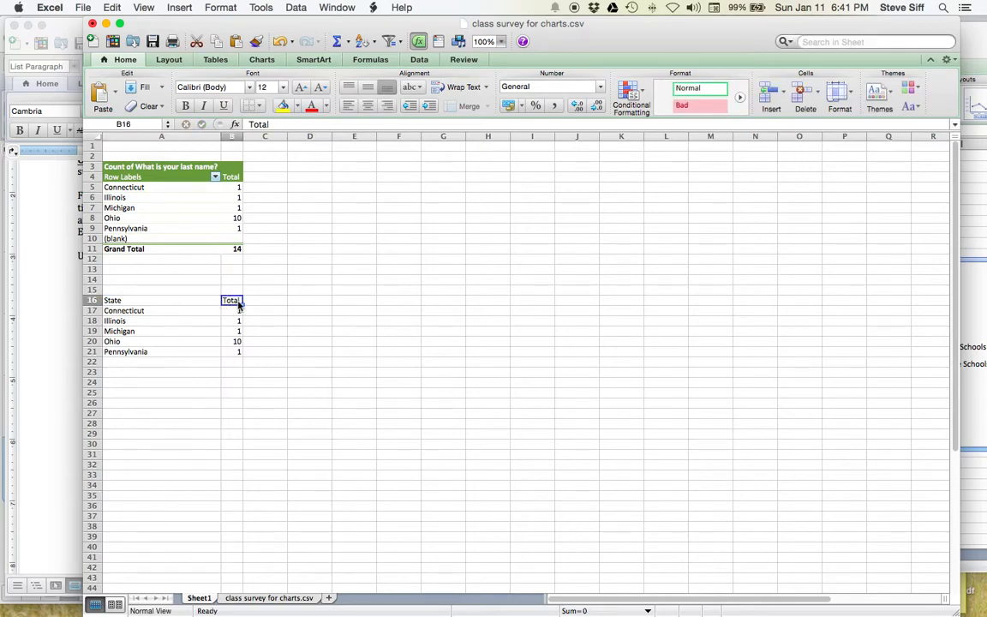
{"action": "type", "text": "Number of Students"}
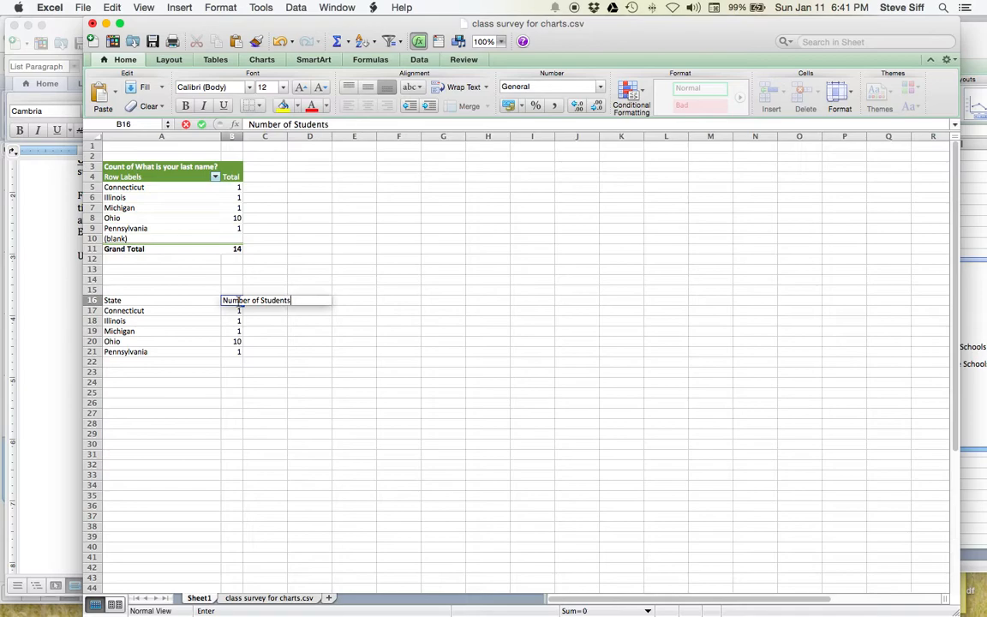
{"action": "left_click", "coordinate": [219, 311]}
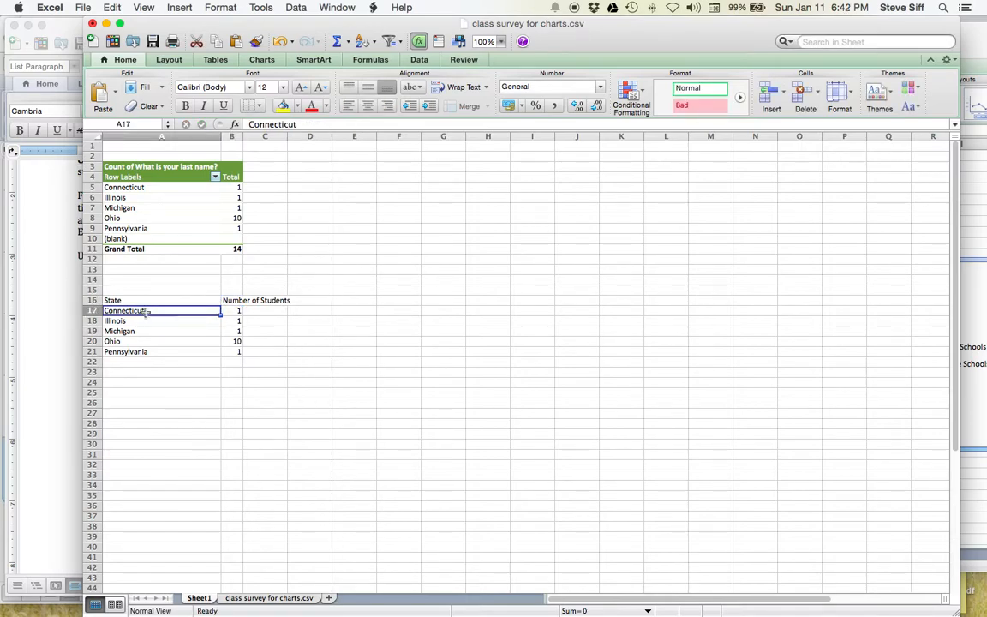
Add filters to the pasted state table and sort it by Number of Students in descending order.
{"action": "left_click_drag", "start_coordinate": [138, 310], "coordinate": [227, 352]}
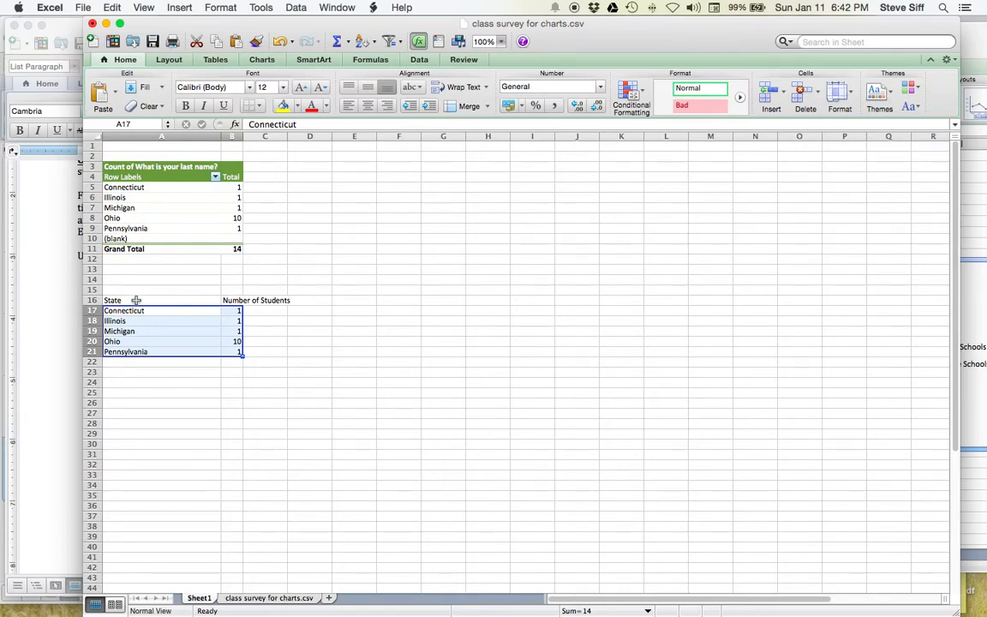
{"action": "left_click", "coordinate": [261, 361]}
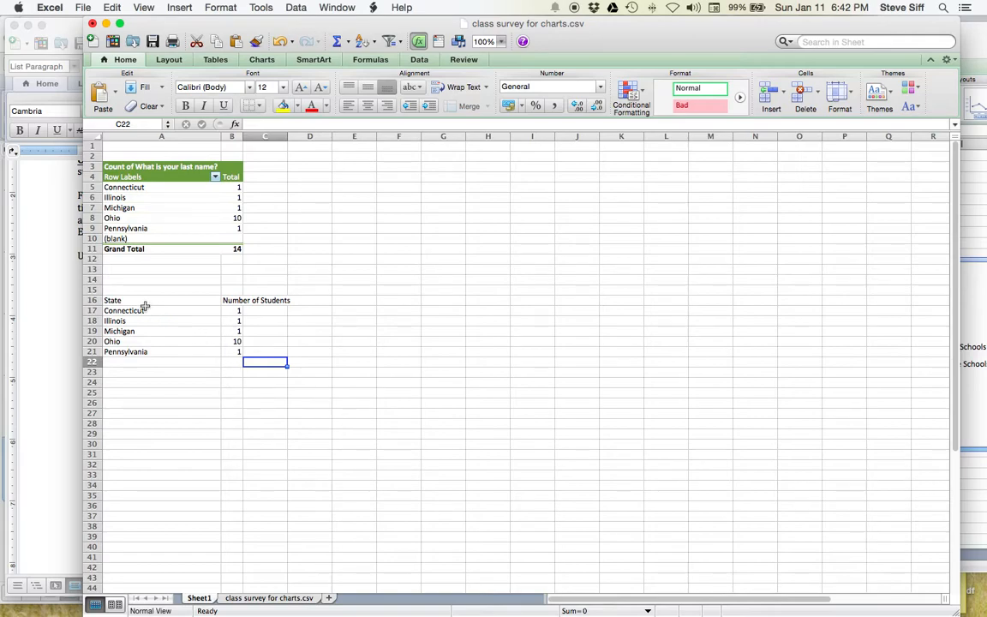
{"action": "left_click_drag", "start_coordinate": [110, 300], "coordinate": [258, 353]}
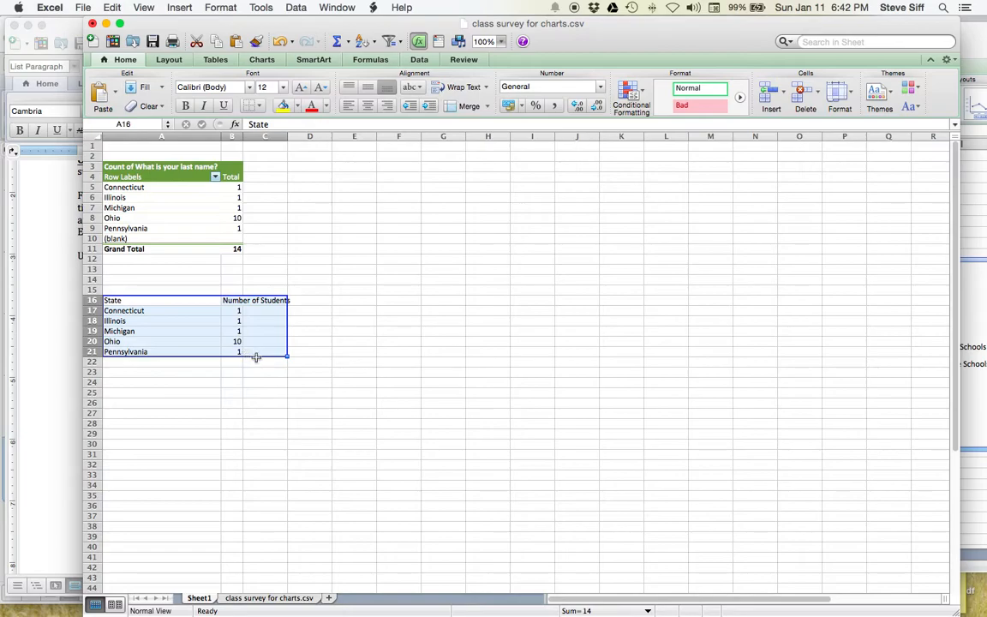
{"action": "left_click", "coordinate": [294, 8]}
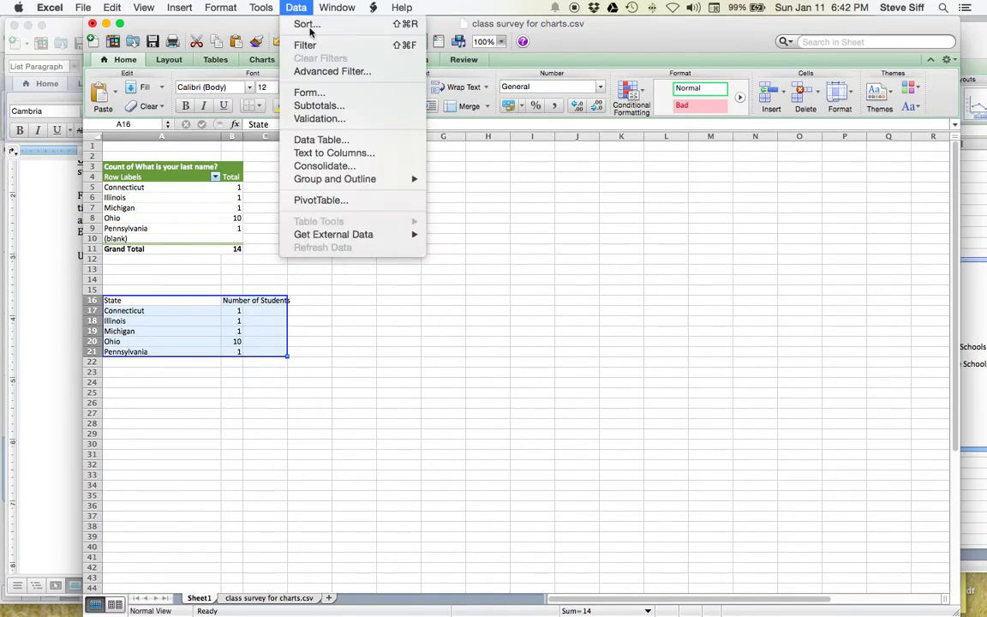
{"action": "left_click", "coordinate": [351, 48]}
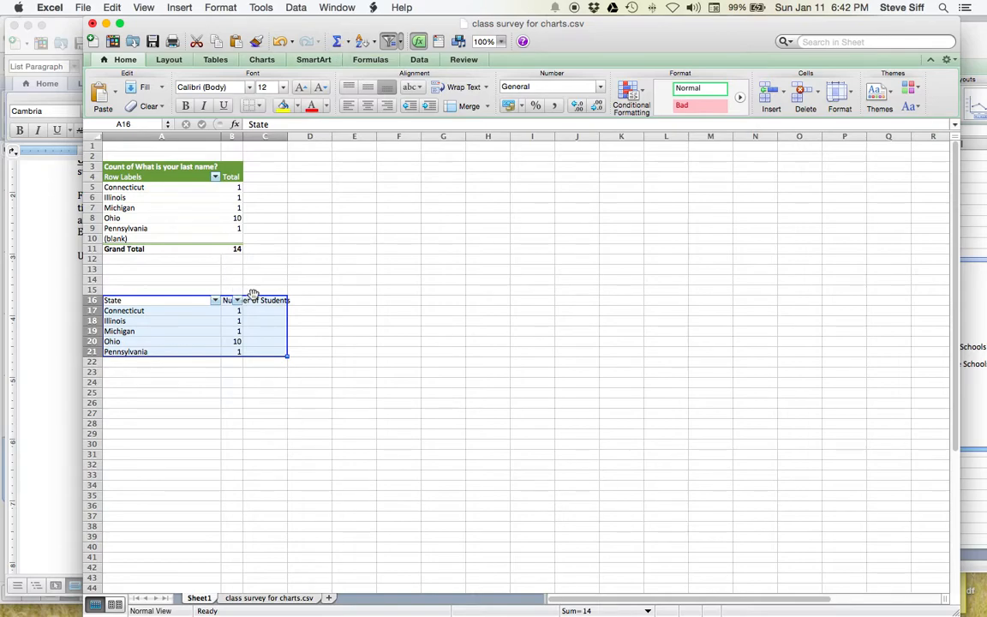
{"action": "left_click", "coordinate": [239, 301]}
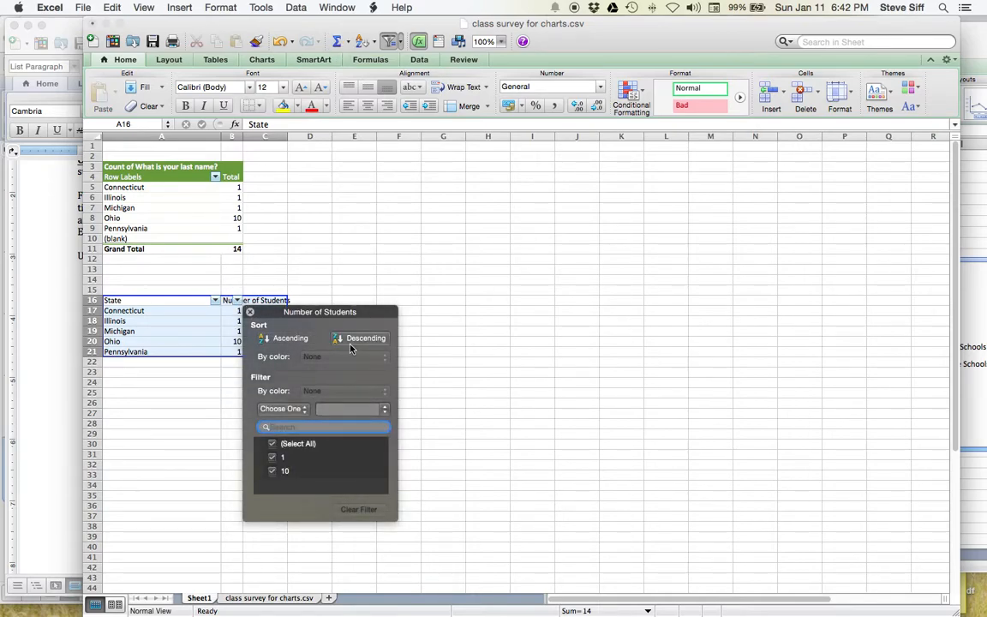
{"action": "left_click", "coordinate": [351, 339]}
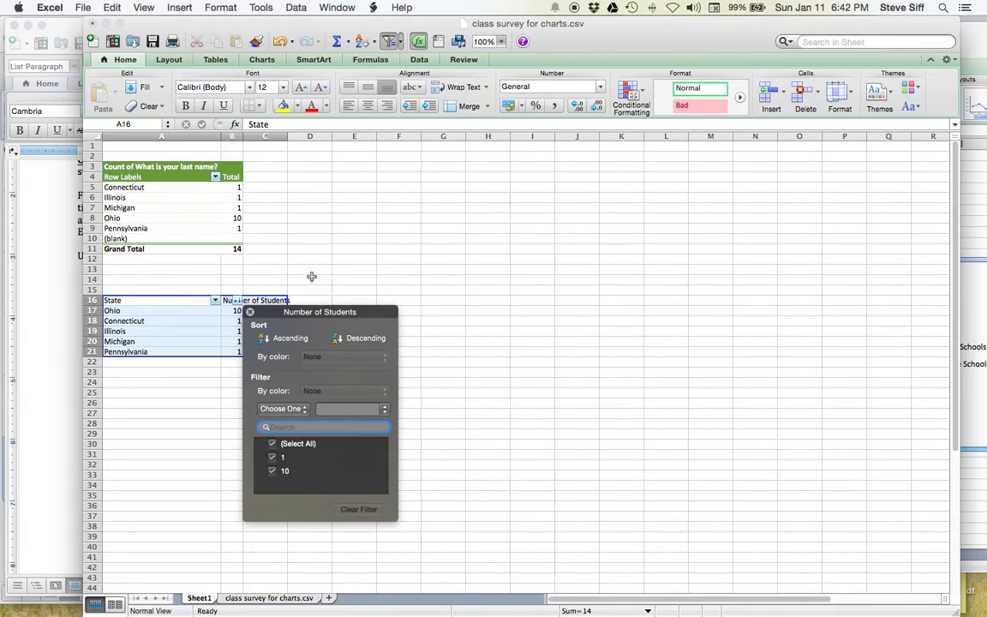
{"action": "left_click", "coordinate": [159, 321]}
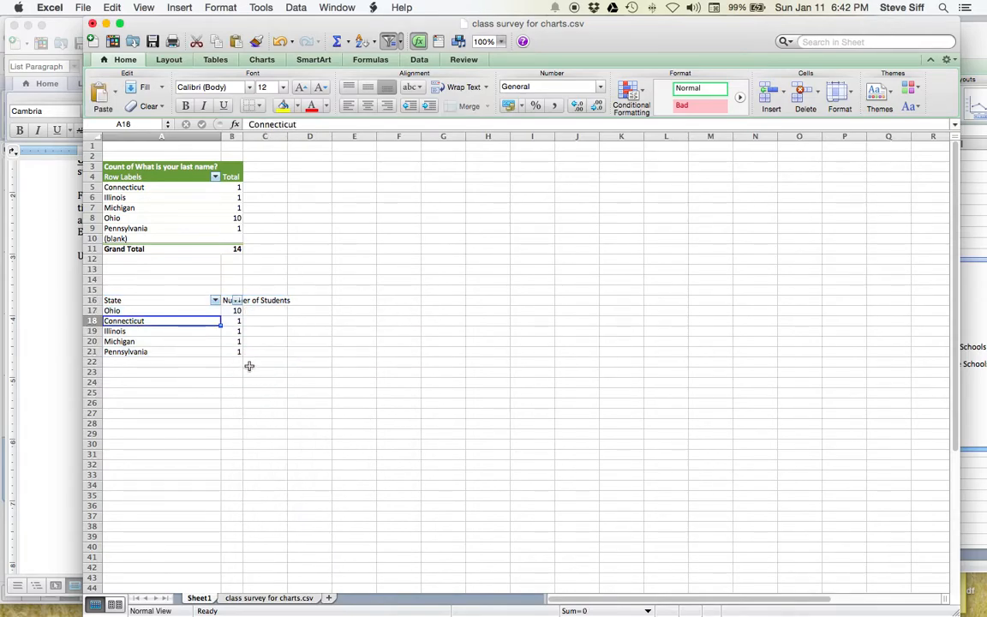
Insert a 2-D Pie chart from the sorted State and Number of Students table in A16:B21.
{"action": "left_click_drag", "start_coordinate": [126, 300], "coordinate": [213, 349]}
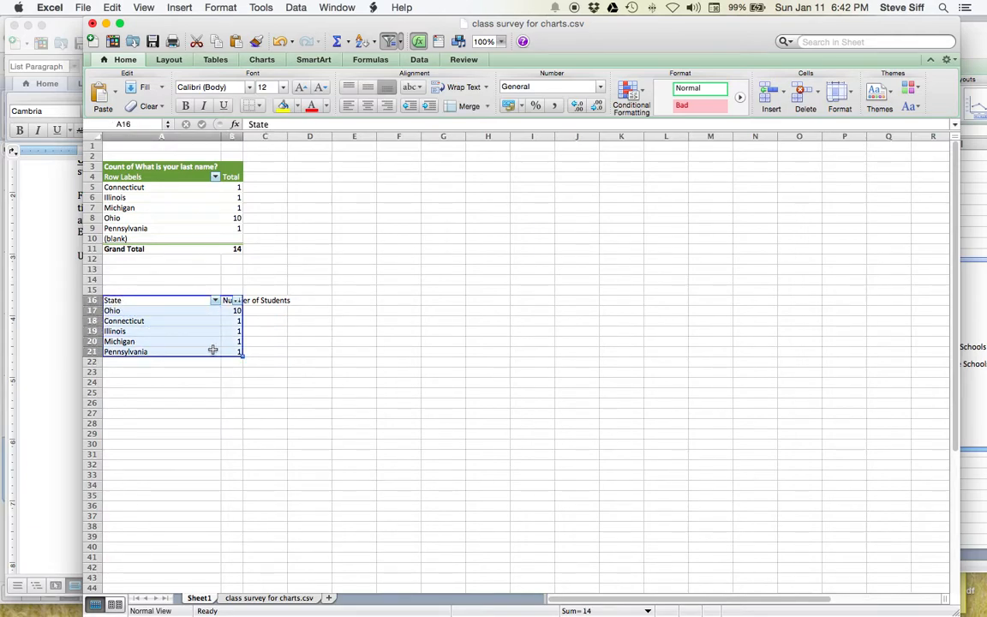
{"action": "left_click", "coordinate": [262, 62]}
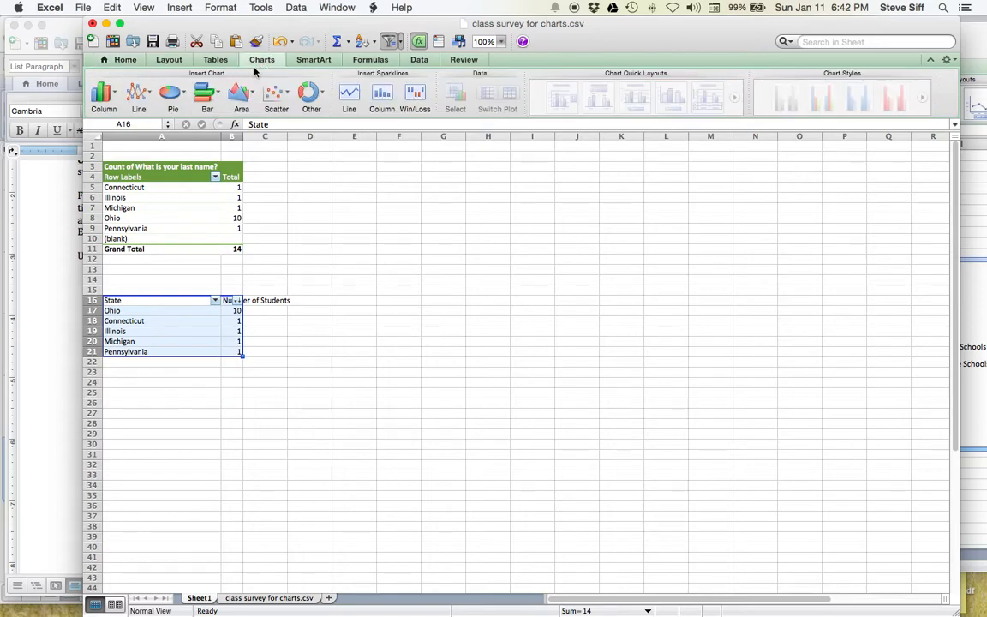
{"action": "left_click", "coordinate": [171, 96]}
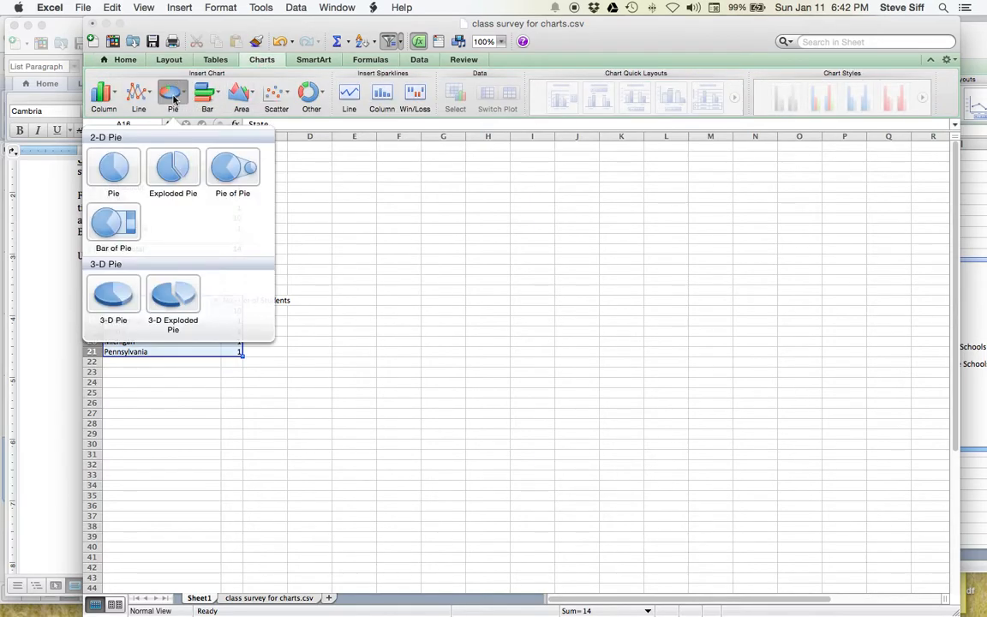
{"action": "left_click", "coordinate": [114, 168]}
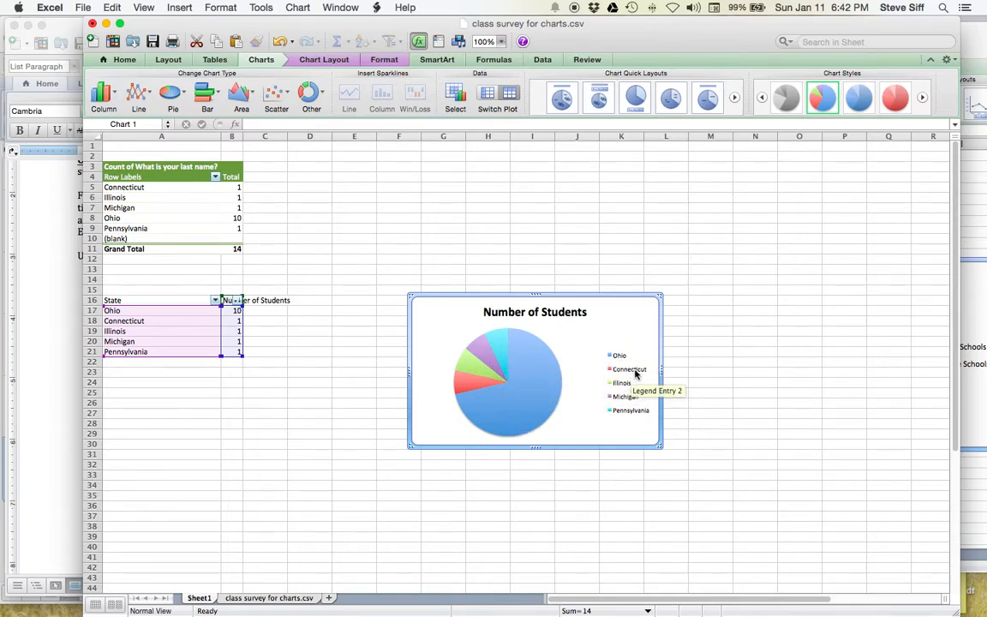
{"action": "scroll", "coordinate": [624, 383], "scroll_direction": "right", "scroll_amount": 2}
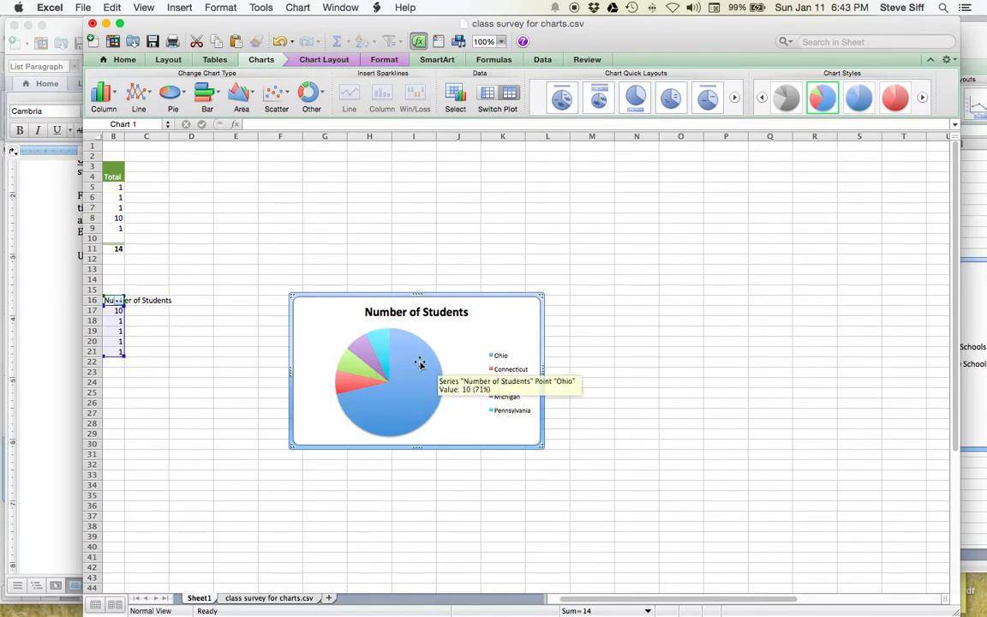
{"action": "left_click", "coordinate": [506, 372]}
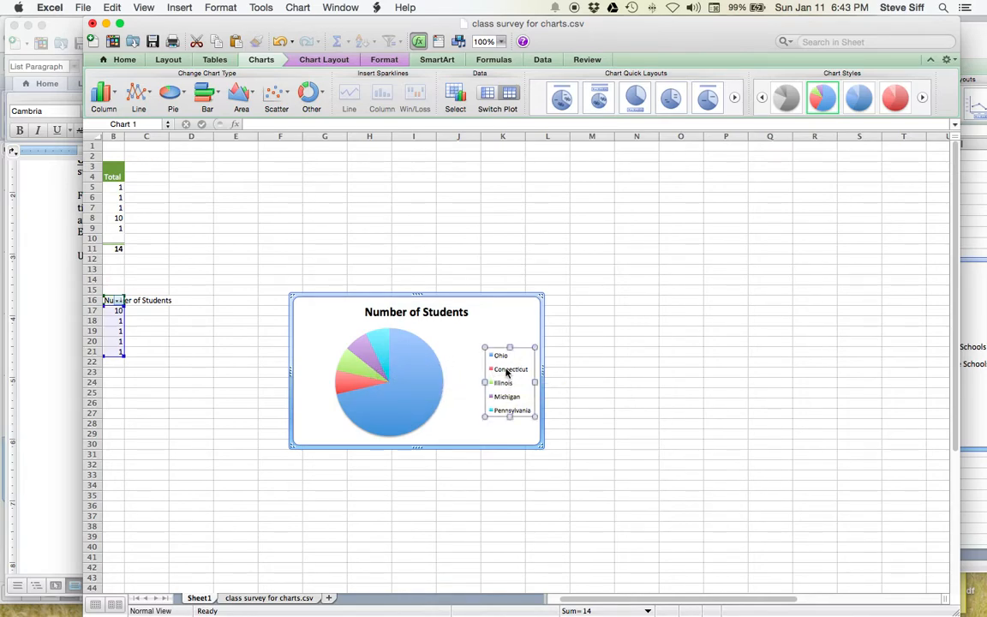
{"action": "double_click", "coordinate": [506, 372]}
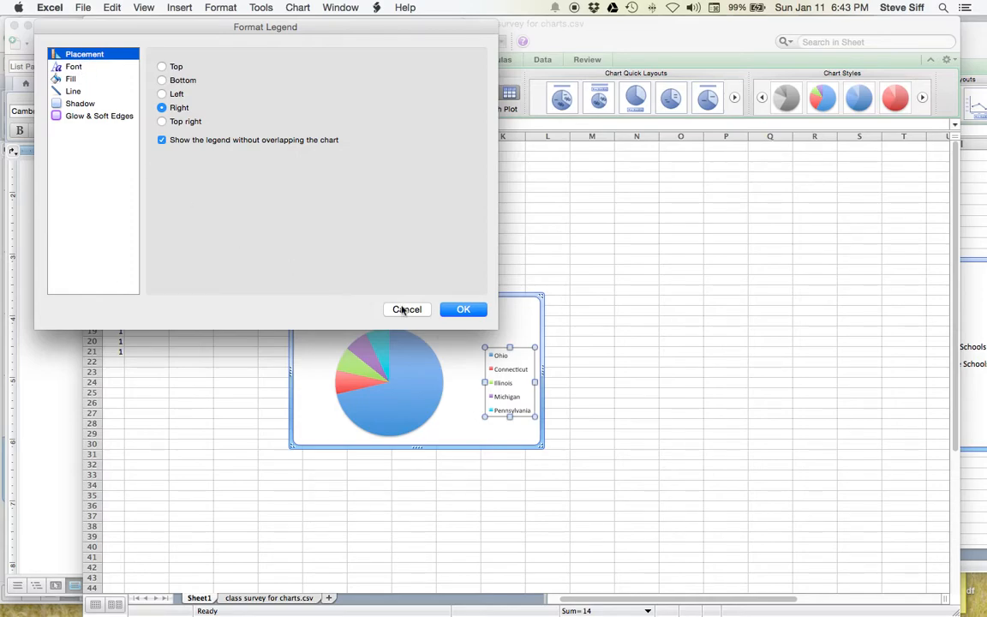
{"action": "left_click", "coordinate": [406, 309]}
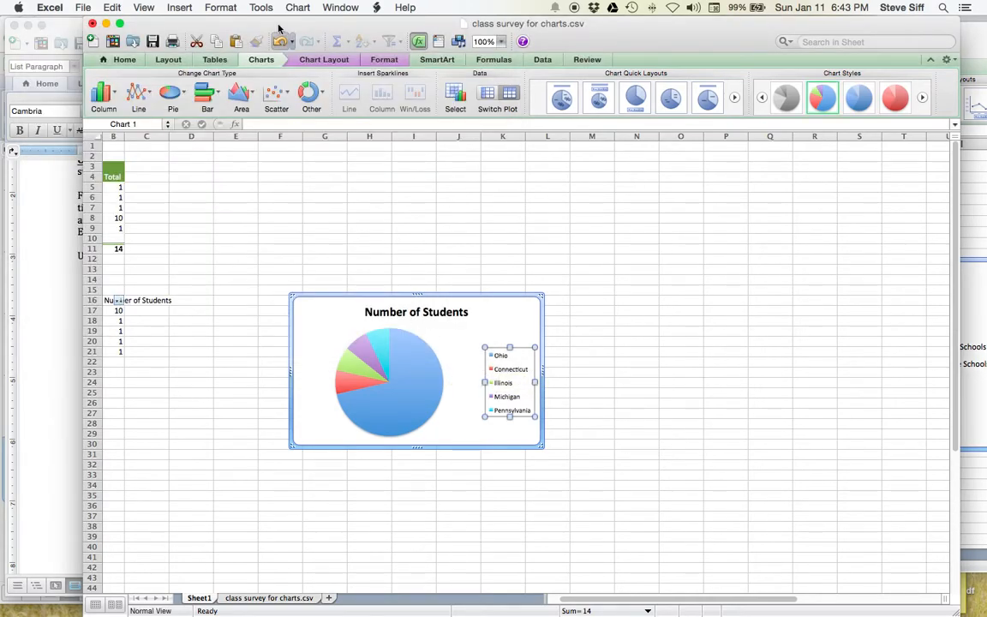
Add data labels to the pie chart in the Inside End position.
{"action": "left_click", "coordinate": [259, 59]}
{"action": "left_click", "coordinate": [311, 59]}
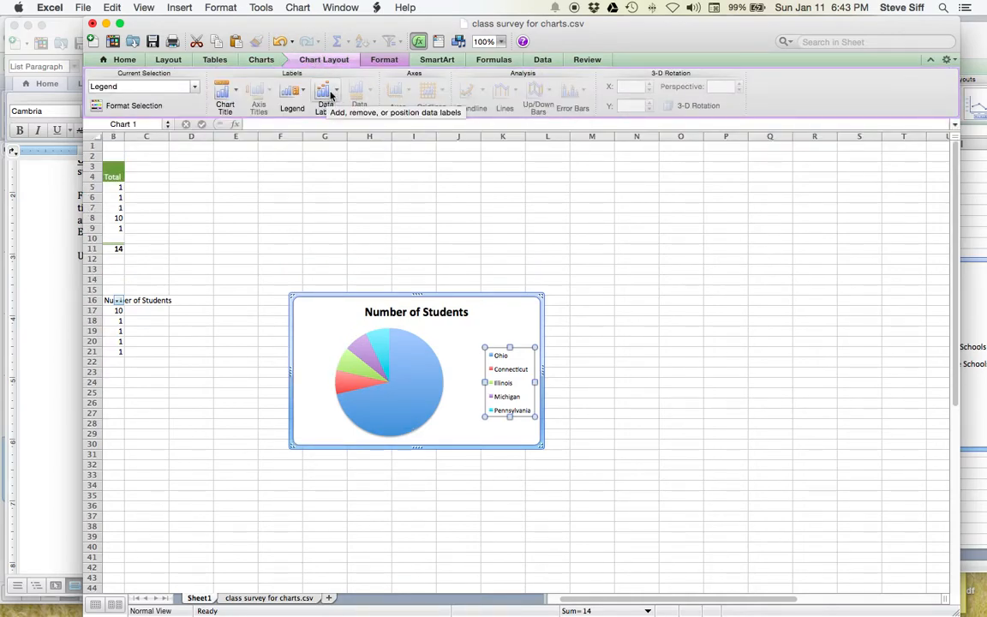
{"action": "left_click", "coordinate": [330, 93]}
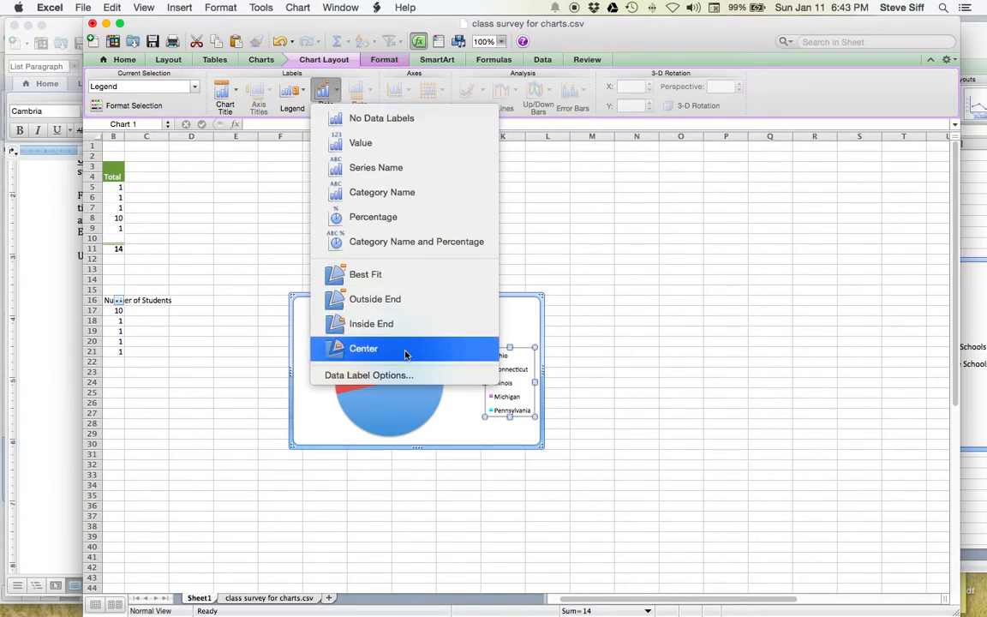
{"action": "left_click", "coordinate": [401, 324]}
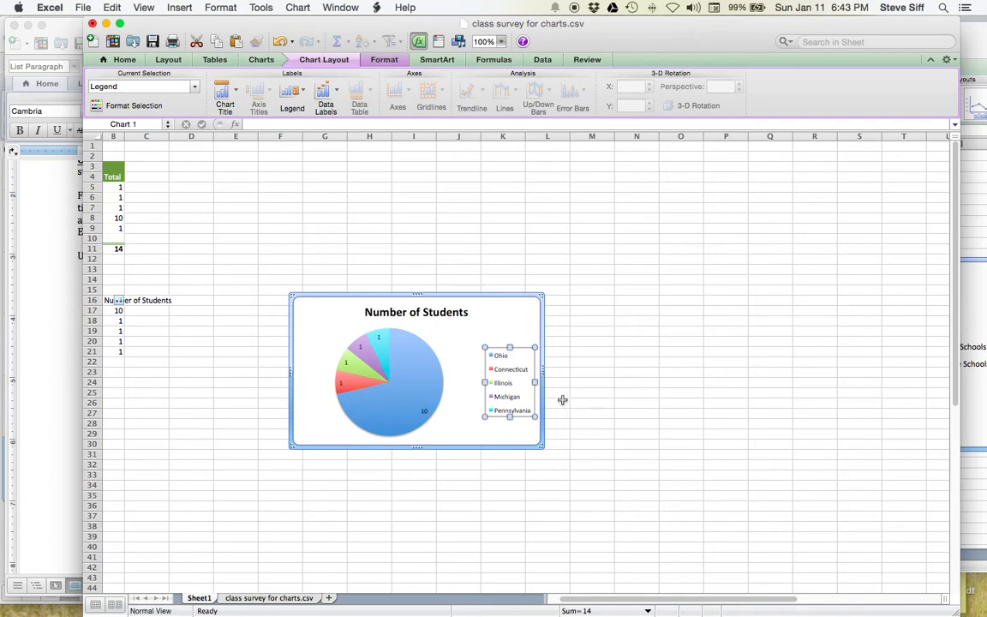
{"action": "double_click", "coordinate": [506, 373]}
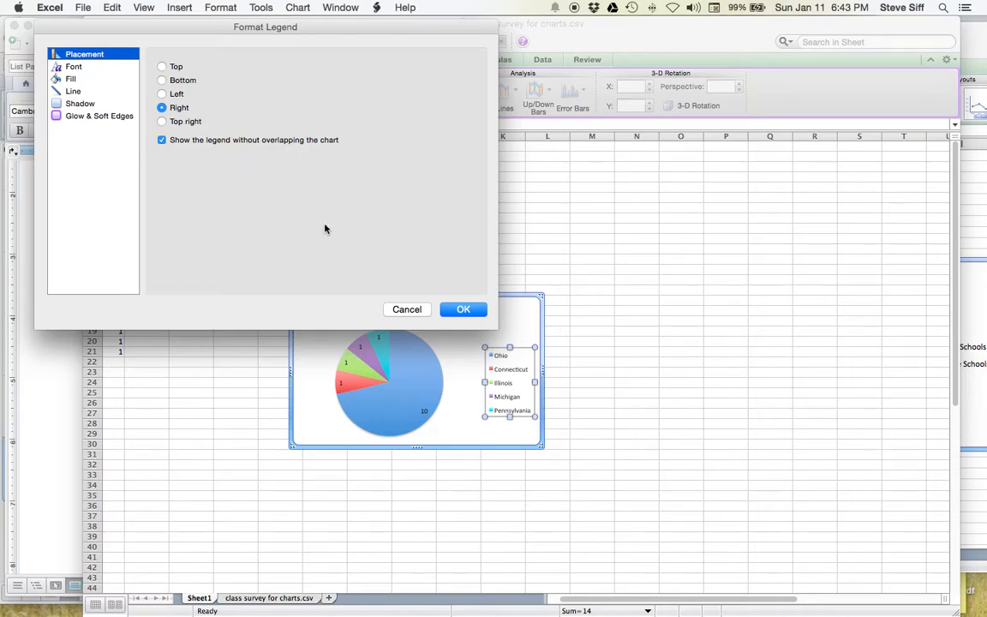
{"action": "left_click", "coordinate": [398, 310]}
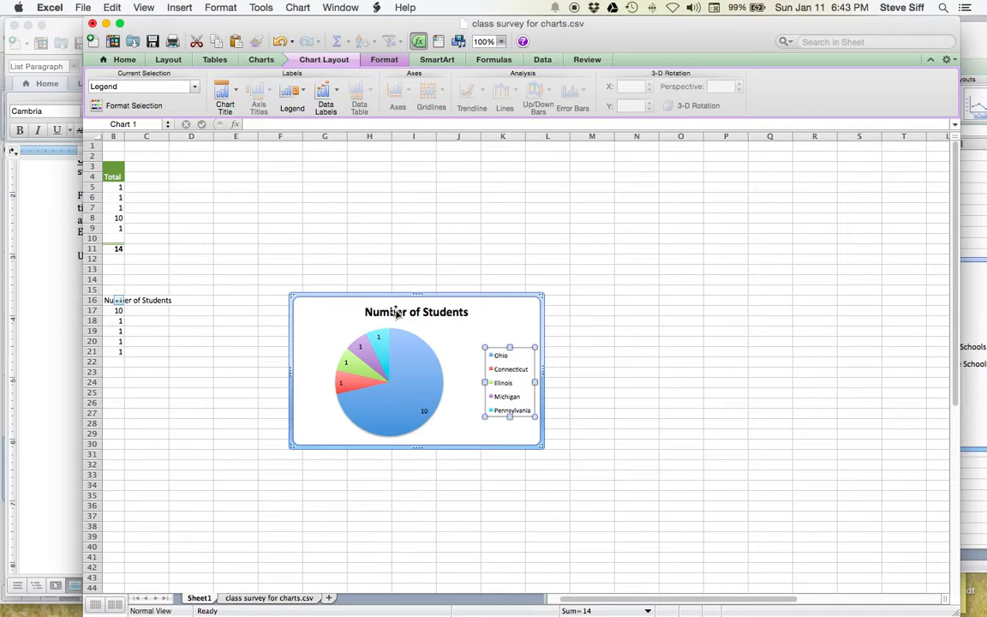
{"action": "left_click", "coordinate": [412, 390]}
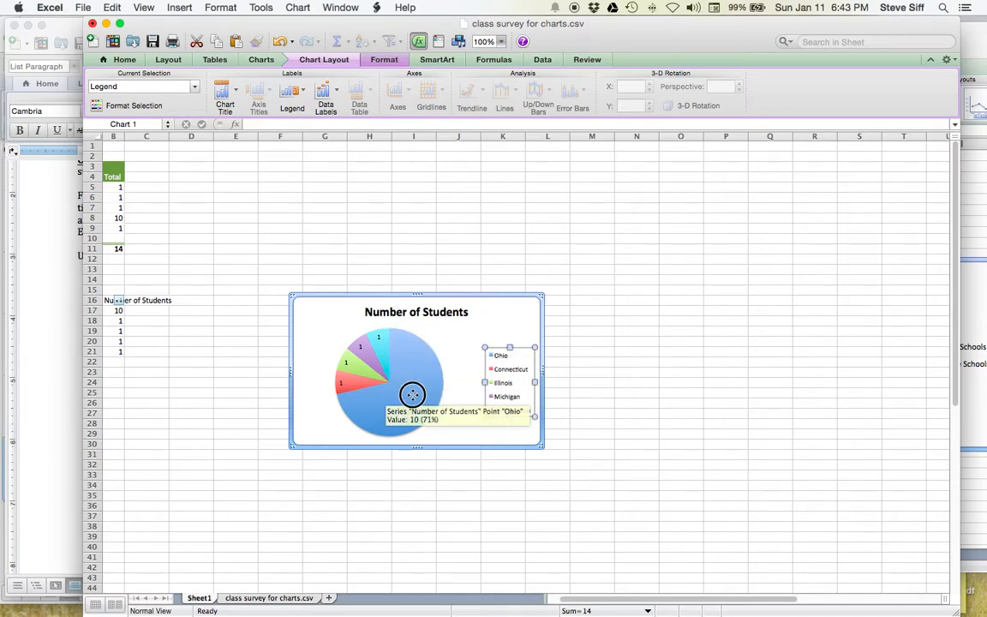
Set the pie chart's data labels to show category name and percentage instead of value.
{"action": "double_click", "coordinate": [424, 412]}
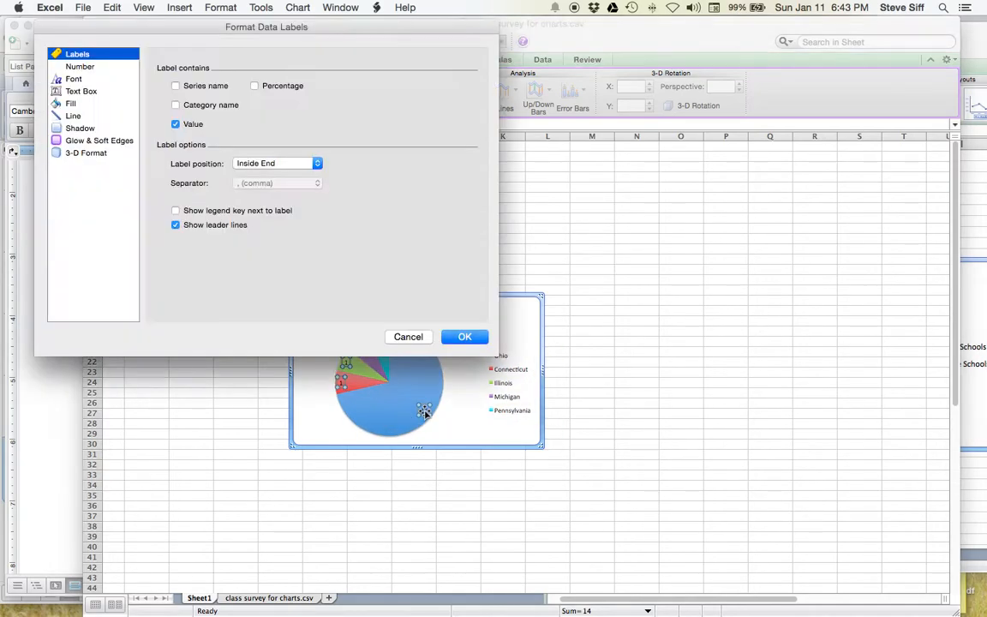
{"action": "left_click", "coordinate": [176, 106]}
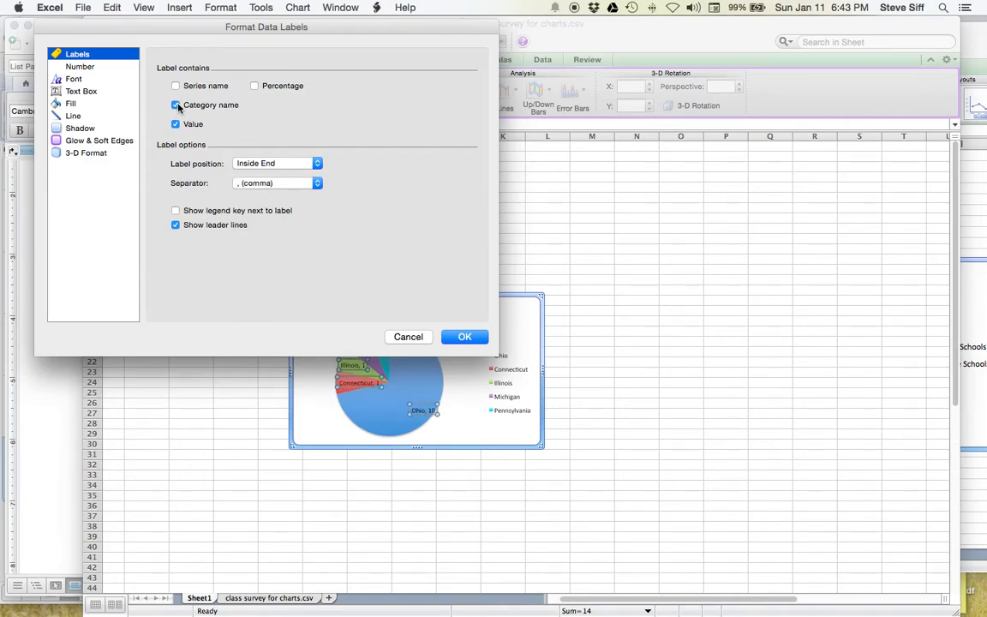
{"action": "left_click", "coordinate": [255, 87]}
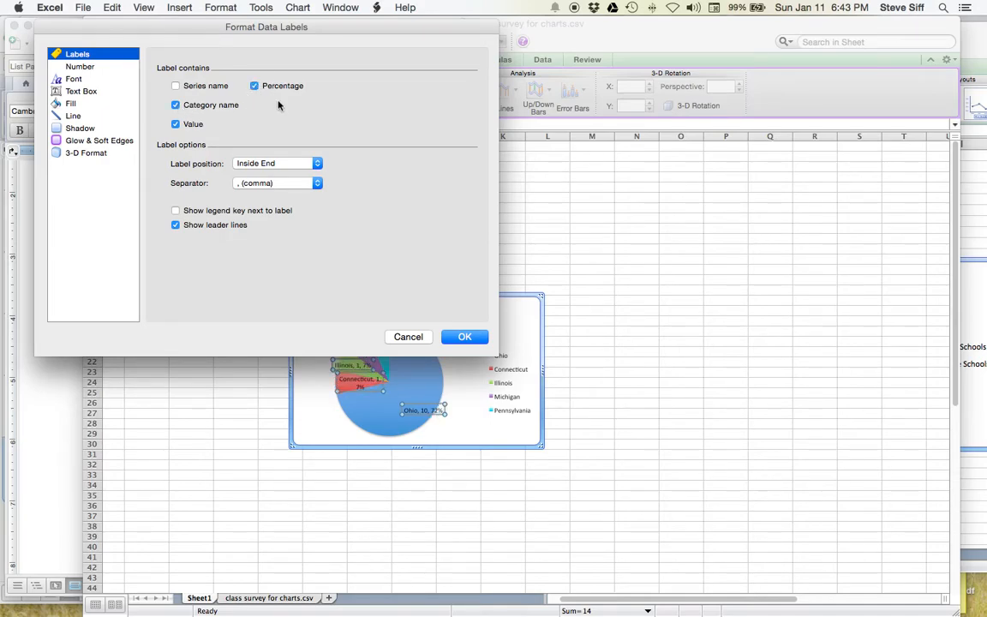
{"action": "left_click", "coordinate": [176, 124]}
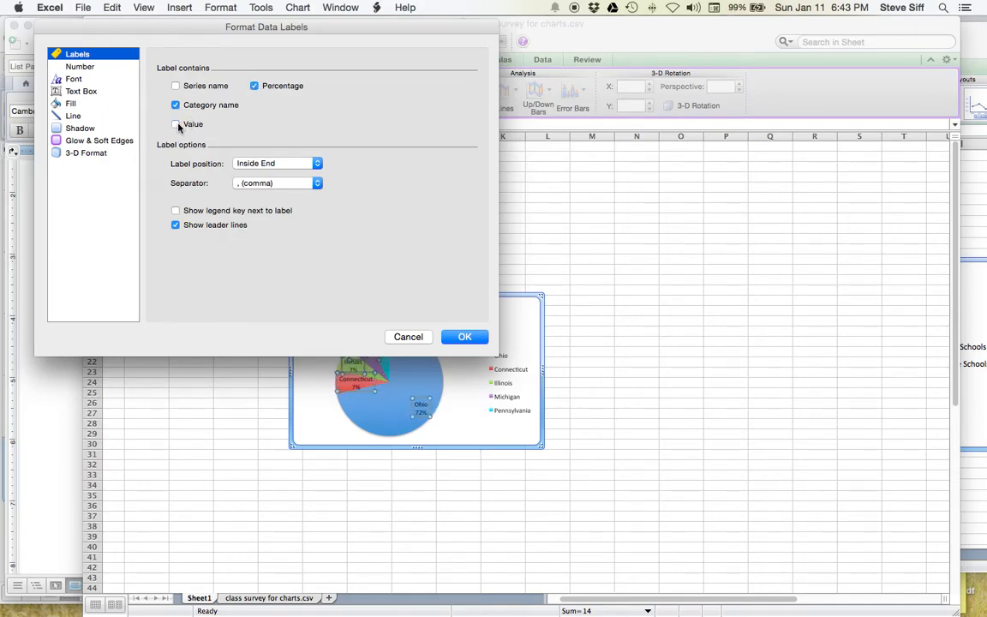
{"action": "left_click", "coordinate": [464, 336]}
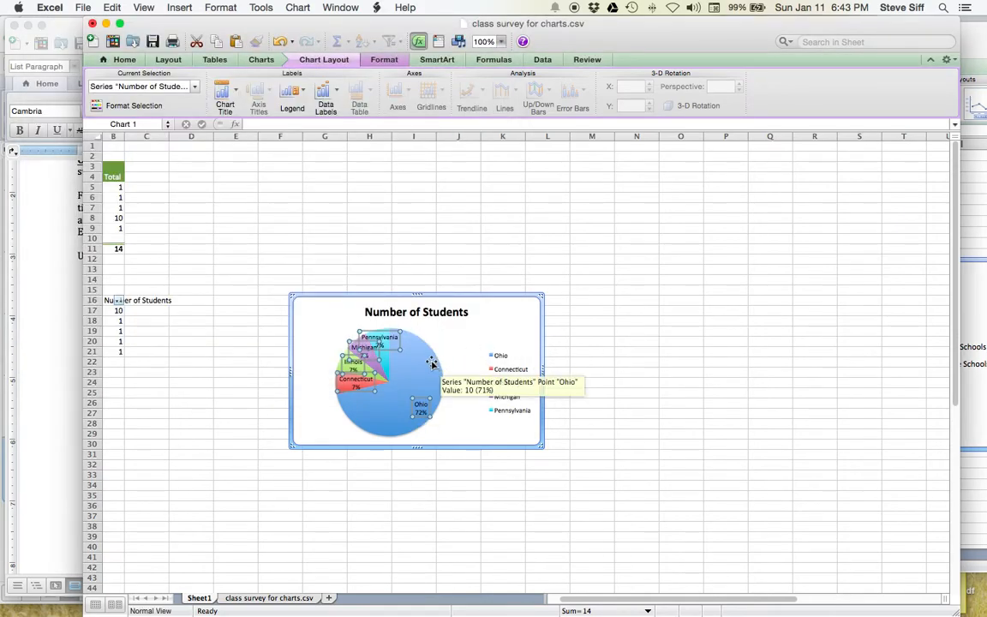
Delete the pie chart's legend and enlarge the chart to reach about column M and row 40.
{"action": "left_click", "coordinate": [532, 359]}
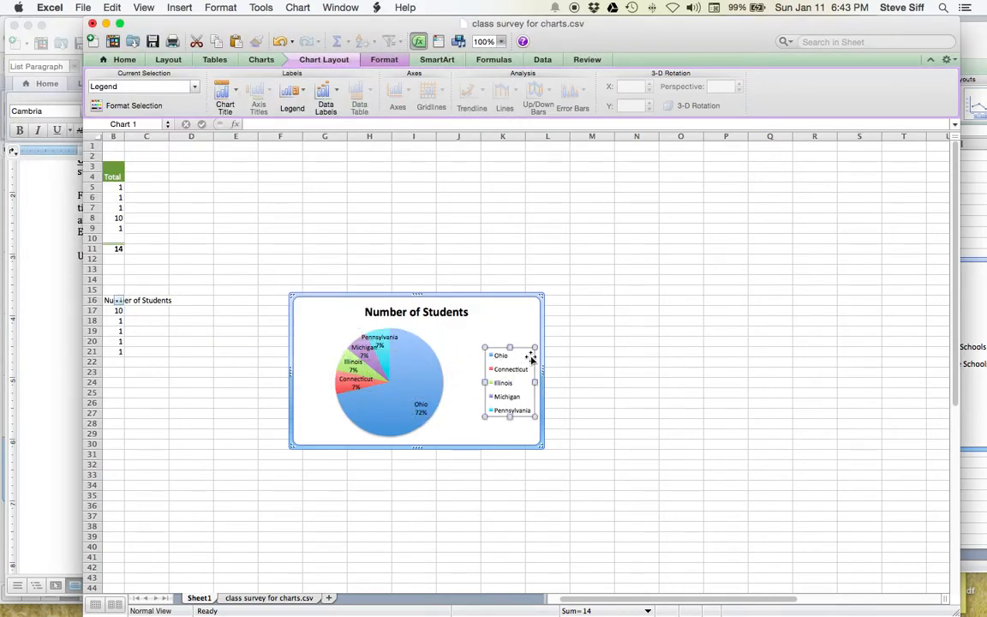
{"action": "scroll", "coordinate": [528, 331], "scroll_direction": "left", "scroll_amount": 1}
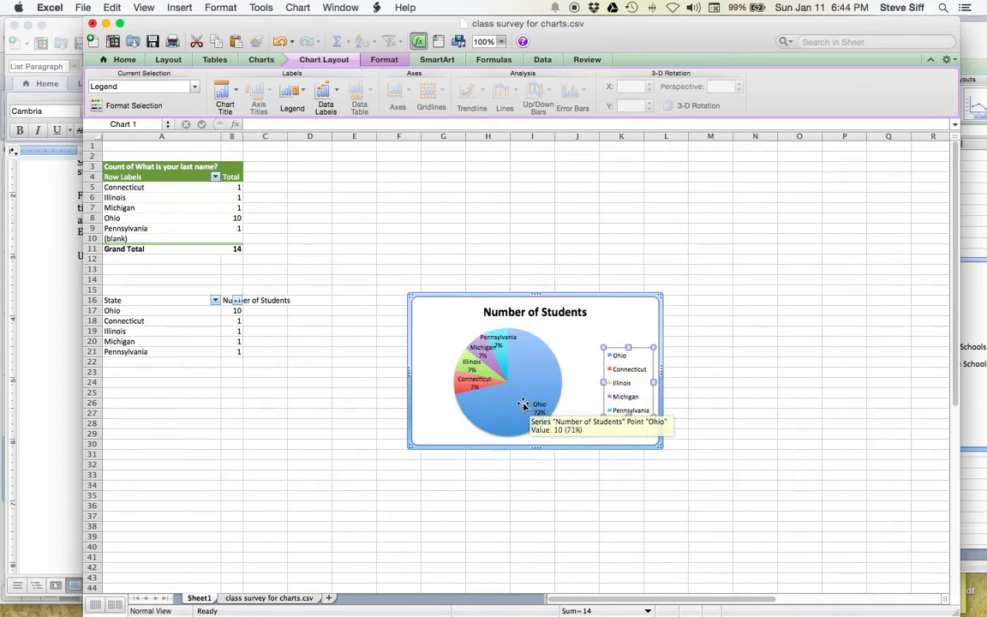
{"action": "left_click", "coordinate": [626, 348]}
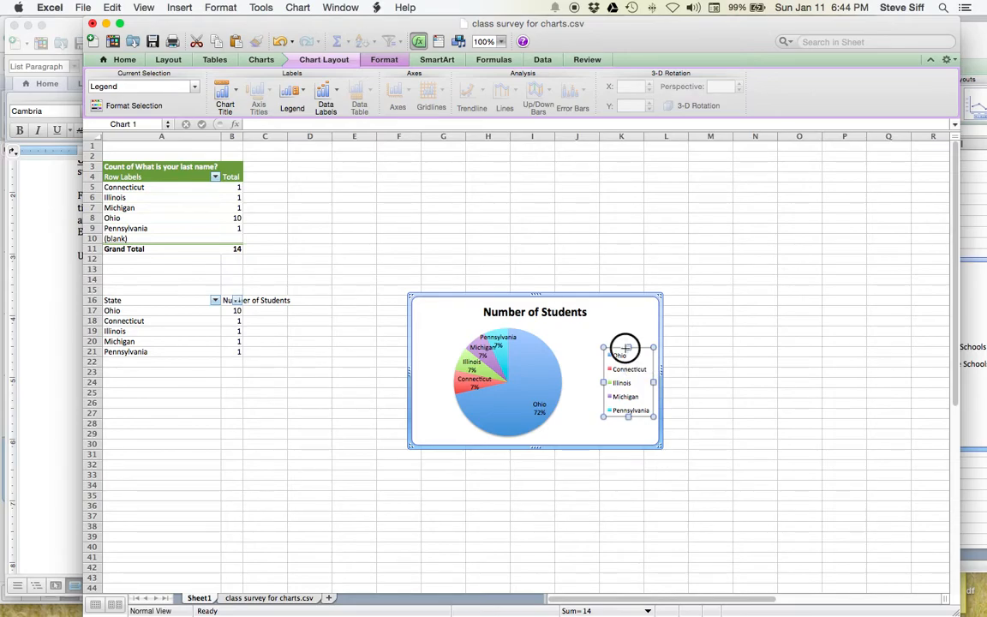
{"action": "key", "text": "Delete"}
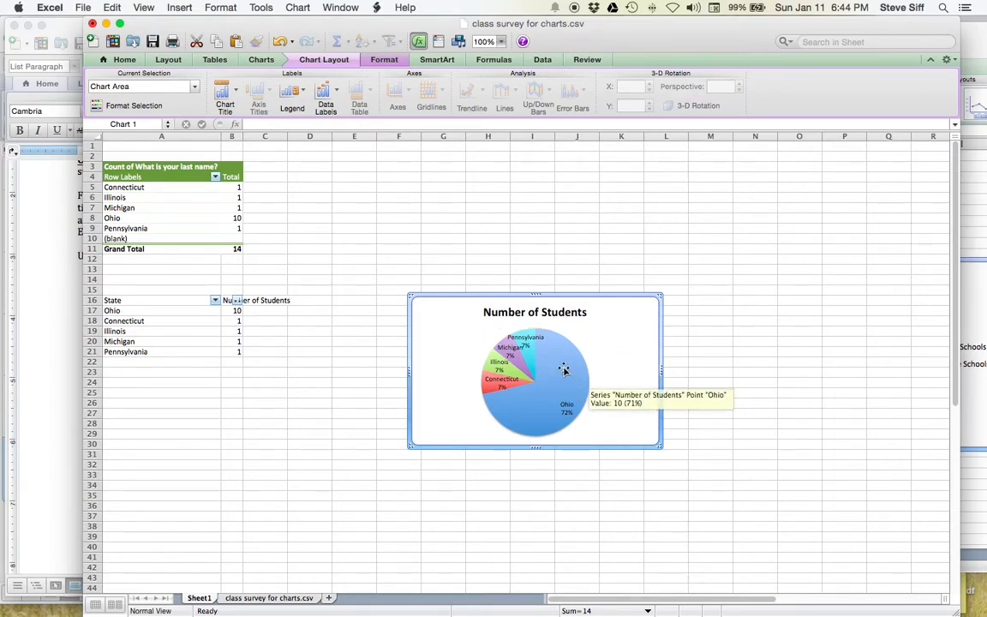
{"action": "left_click_drag", "start_coordinate": [660, 446], "coordinate": [745, 549]}
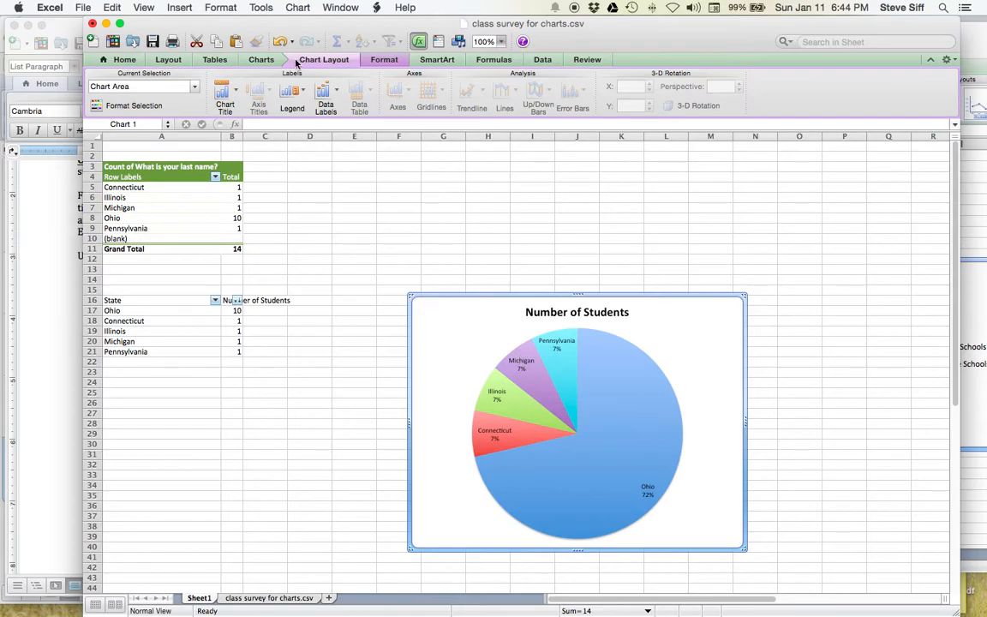
{"action": "left_click", "coordinate": [261, 59]}
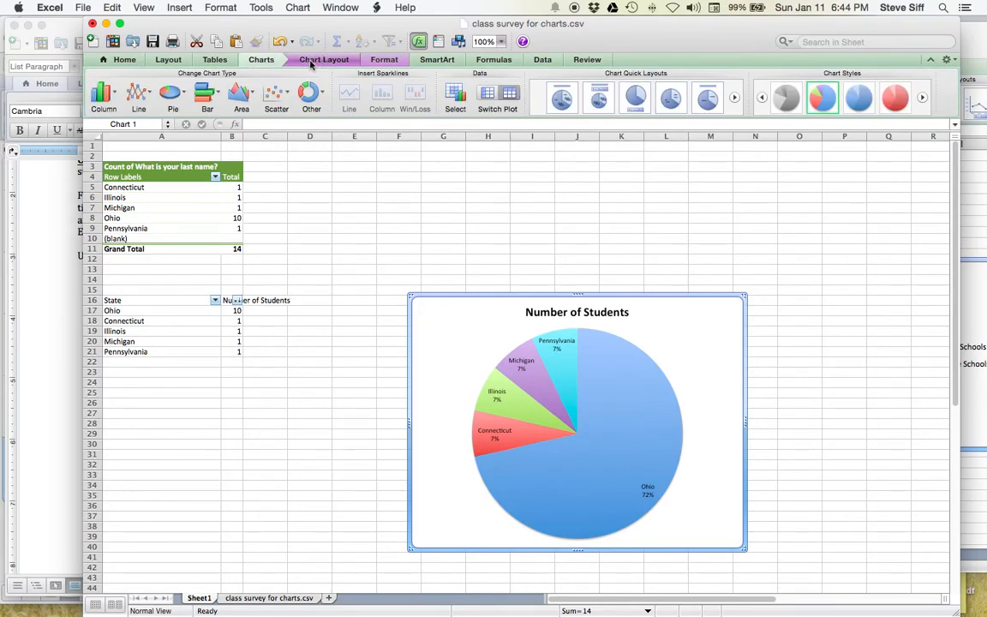
{"action": "left_click", "coordinate": [316, 59]}
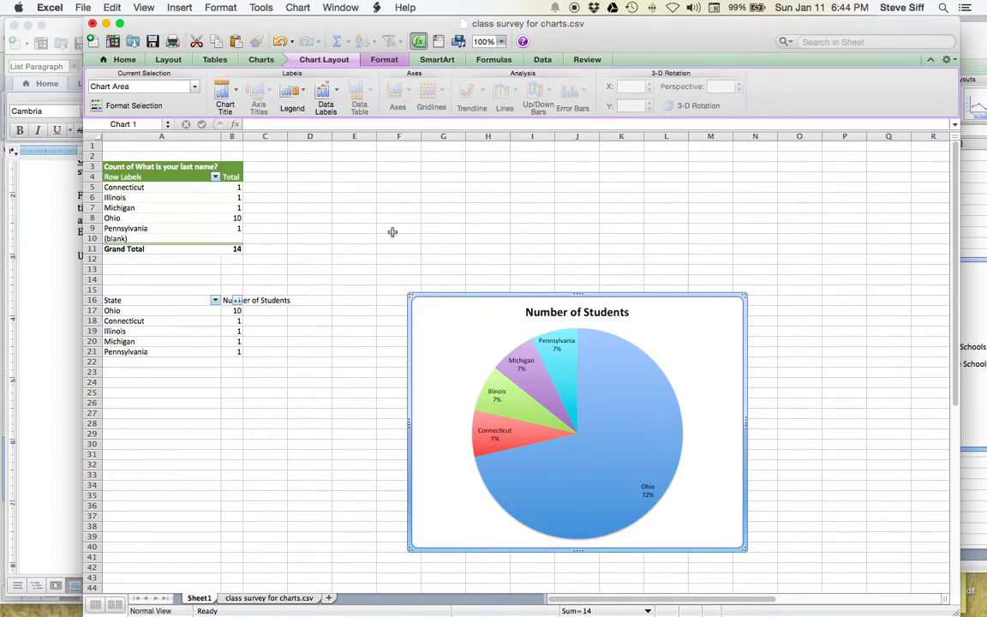
Switch to the Word document charts I.docx, read the horizontal bar chart task, and return to the Excel workbook.
{"action": "left_click", "coordinate": [44, 267]}
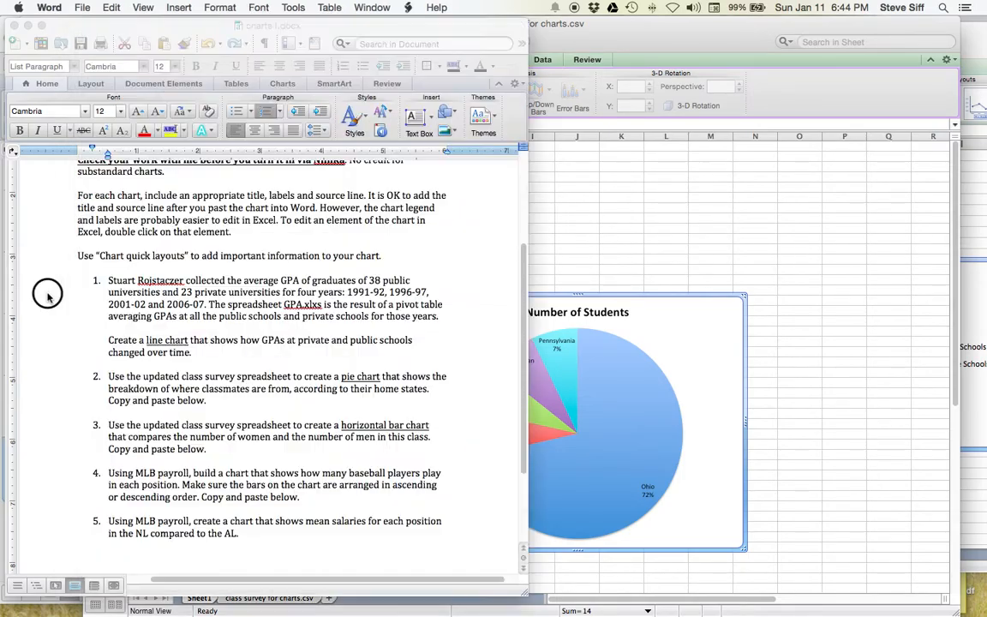
{"action": "scroll", "coordinate": [205, 340], "scroll_direction": "down", "scroll_amount": 5}
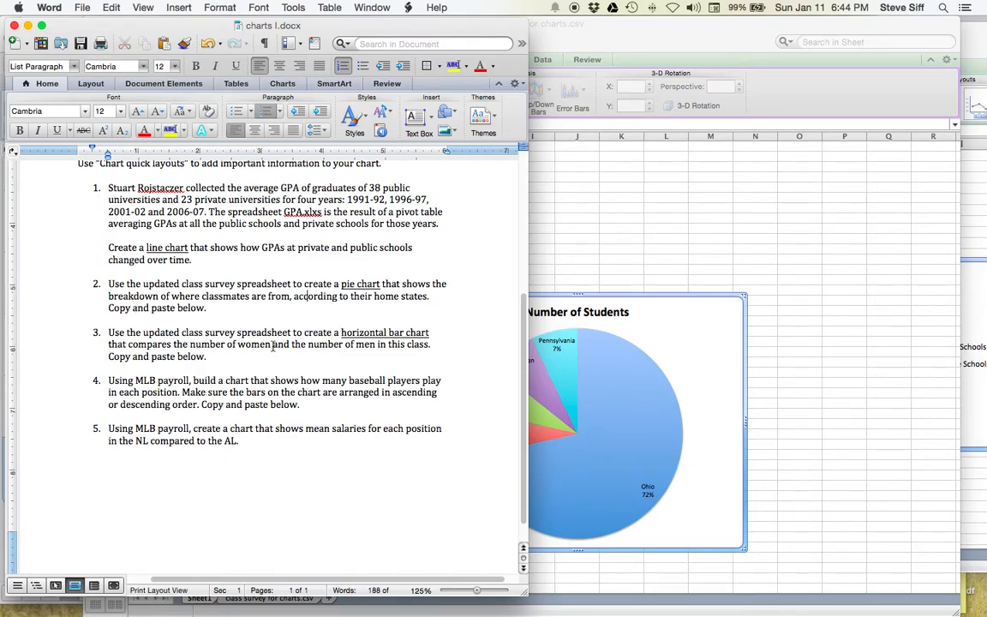
{"action": "left_click", "coordinate": [565, 272]}
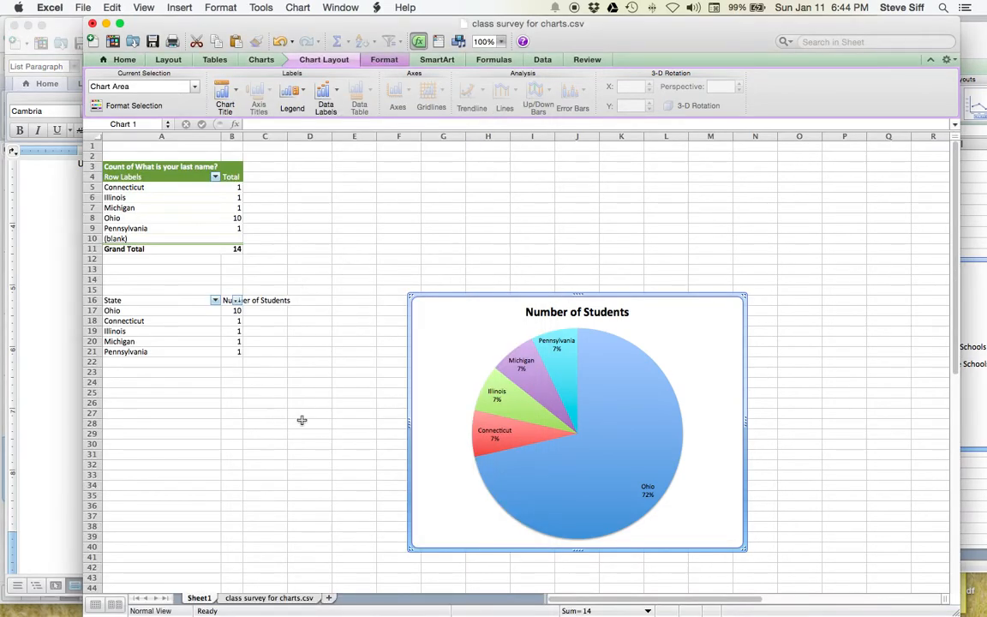
Create a PivotTable on a new worksheet from columns A:S of the class survey for charts.csv sheet.
{"action": "left_click", "coordinate": [265, 599]}
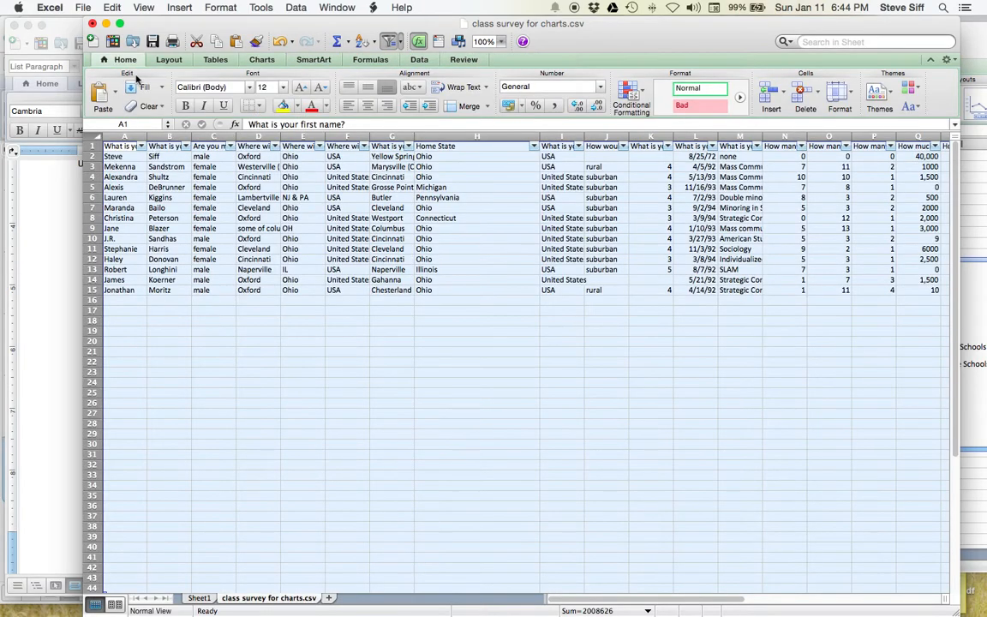
{"action": "left_click", "coordinate": [291, 6]}
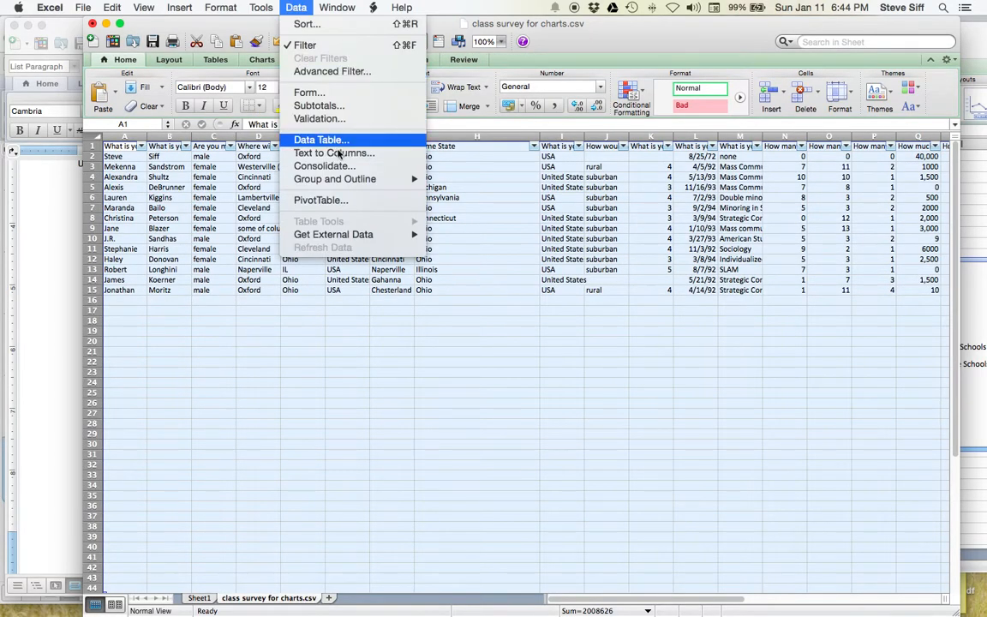
{"action": "left_click", "coordinate": [340, 202]}
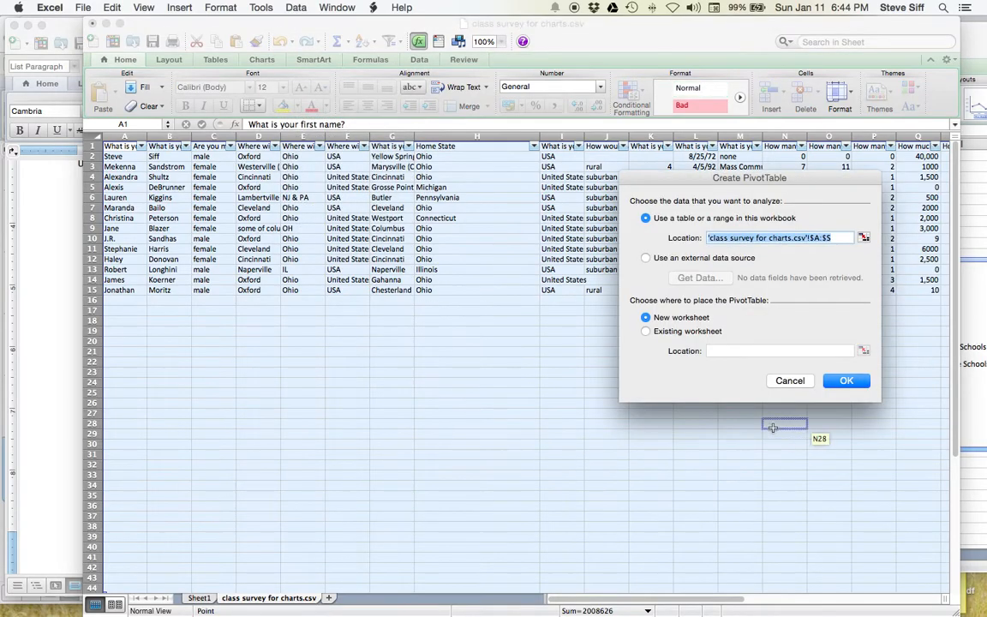
{"action": "left_click", "coordinate": [839, 382]}
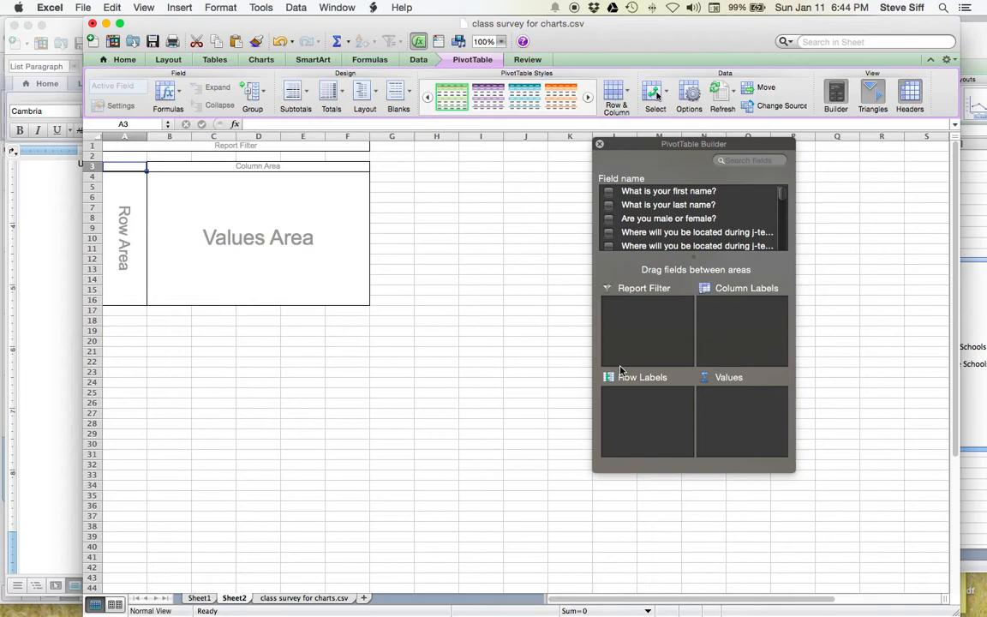
Set "Are you male or female?" as the PivotTable's row labels and count "What is your last name?" as its values.
{"action": "left_click_drag", "start_coordinate": [781, 204], "coordinate": [780, 180]}
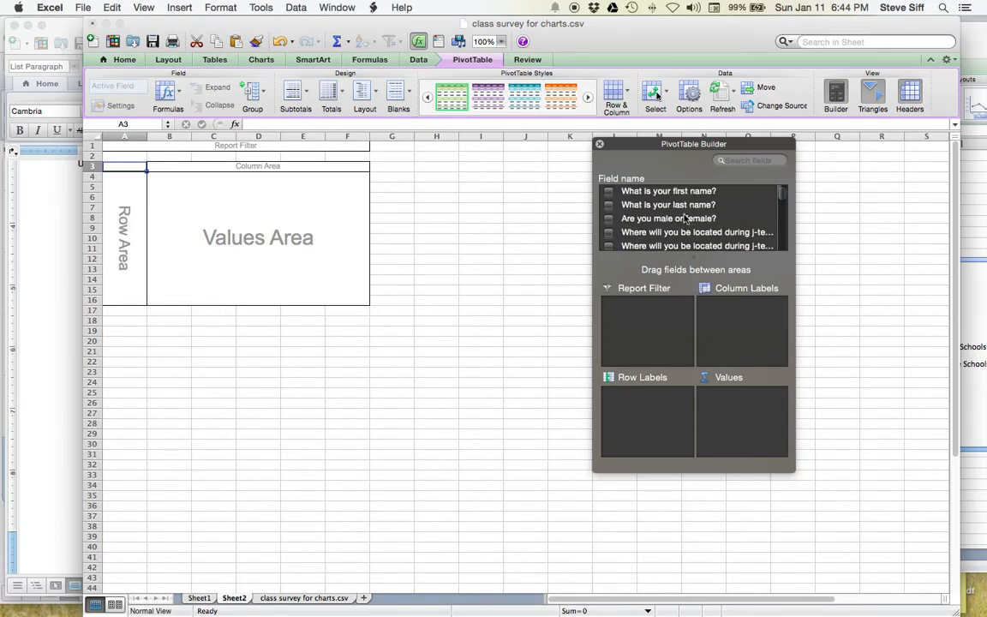
{"action": "left_click_drag", "start_coordinate": [685, 221], "coordinate": [652, 393]}
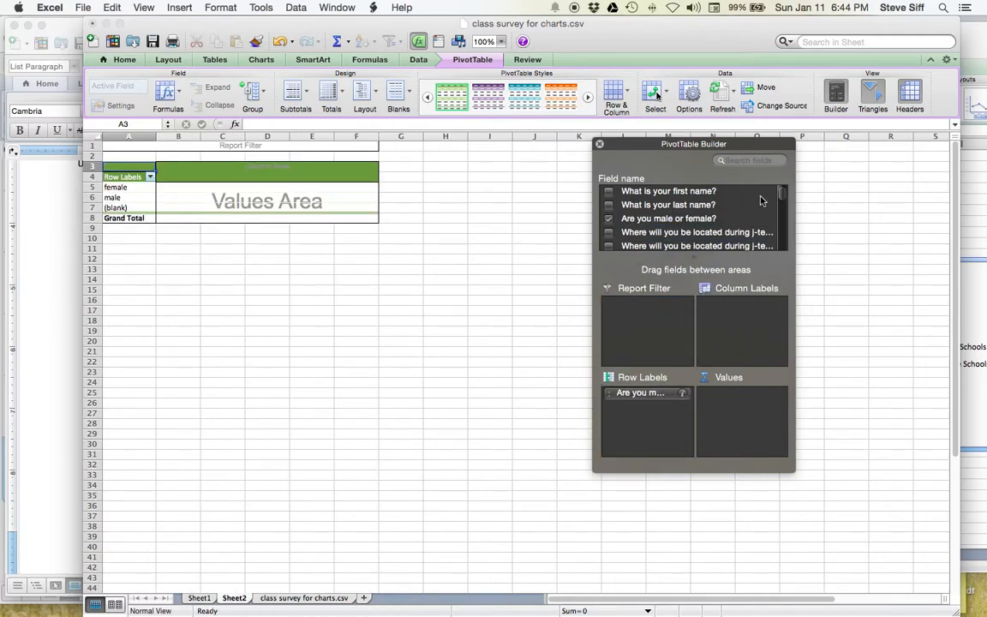
{"action": "left_click_drag", "start_coordinate": [695, 204], "coordinate": [742, 415]}
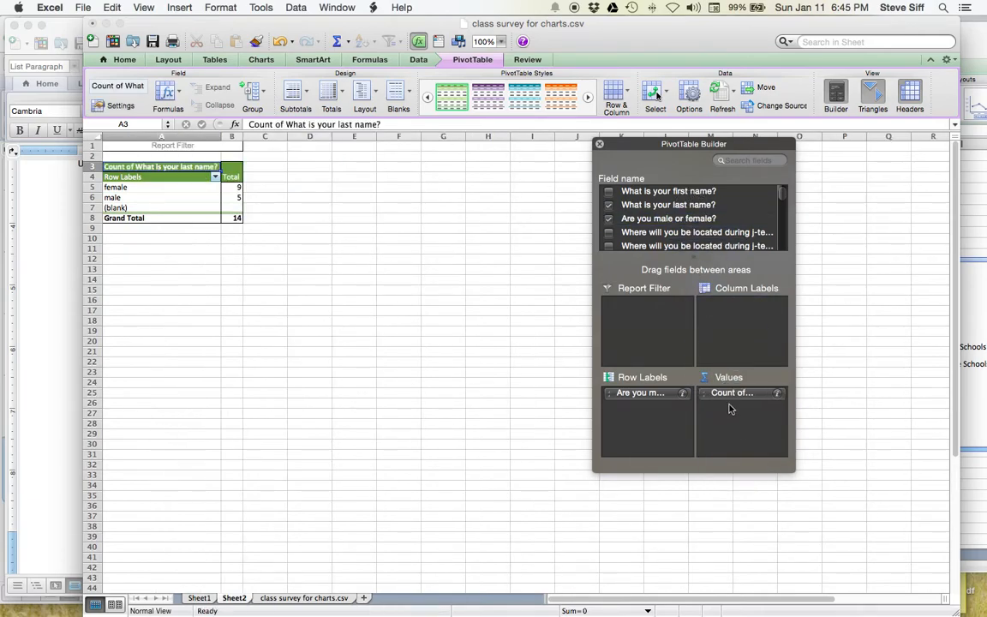
{"action": "left_click_drag", "start_coordinate": [790, 466], "coordinate": [848, 463]}
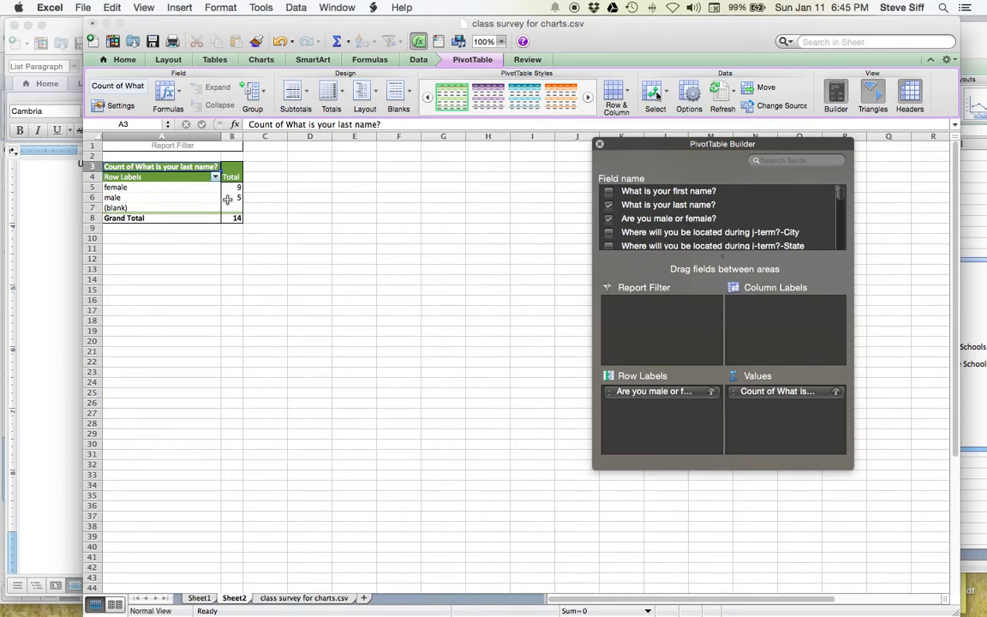
Copy the female and male rows with their counts and paste them as values only starting at cell A18.
{"action": "left_click_drag", "start_coordinate": [227, 199], "coordinate": [155, 192]}
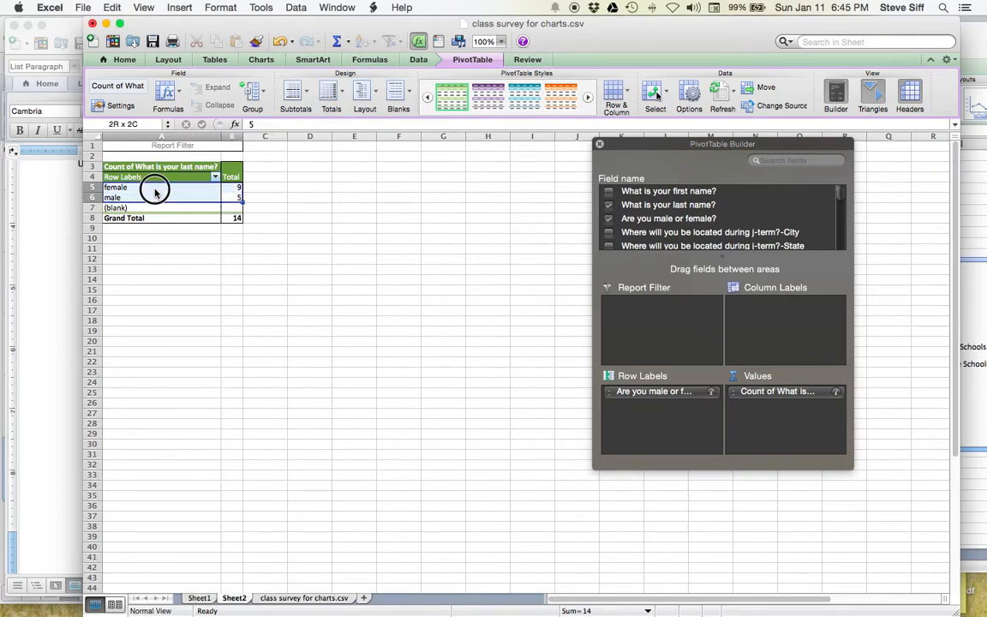
{"action": "right_click", "coordinate": [155, 188]}
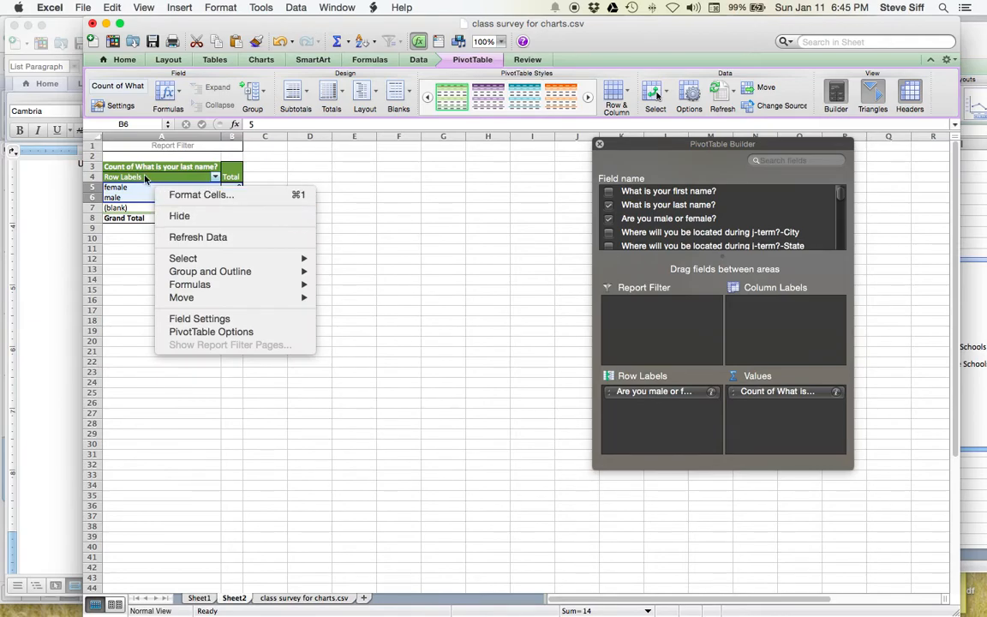
{"action": "left_click", "coordinate": [106, 7]}
{"action": "left_click", "coordinate": [112, 7]}
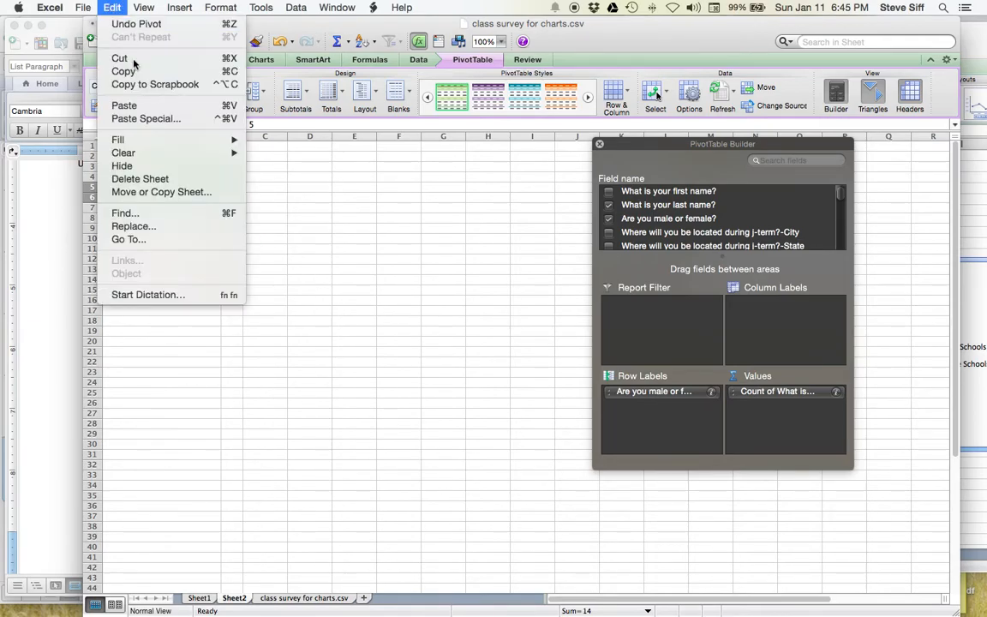
{"action": "left_click", "coordinate": [133, 72]}
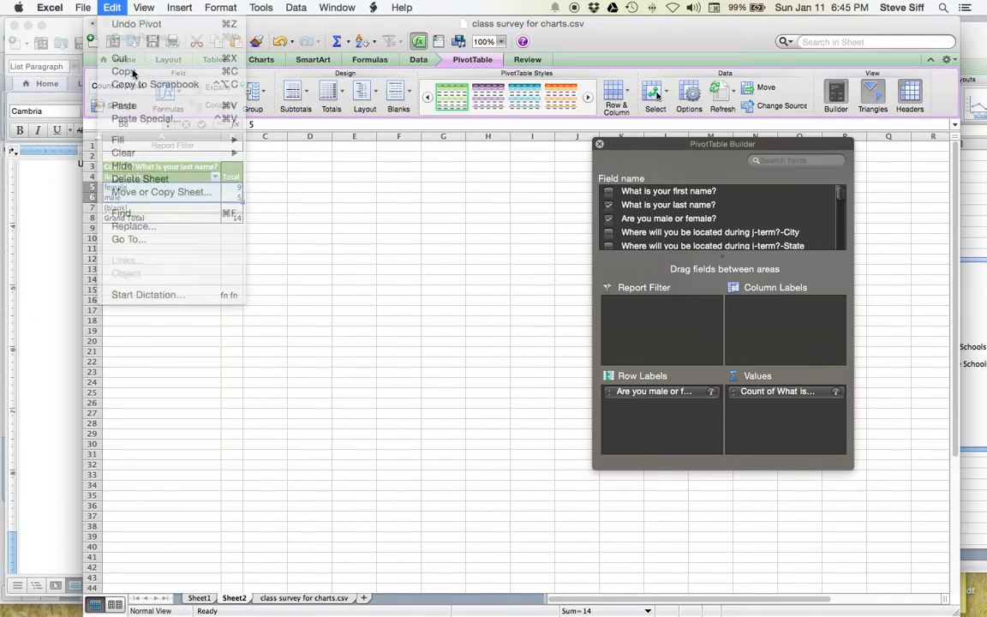
{"action": "left_click", "coordinate": [152, 321]}
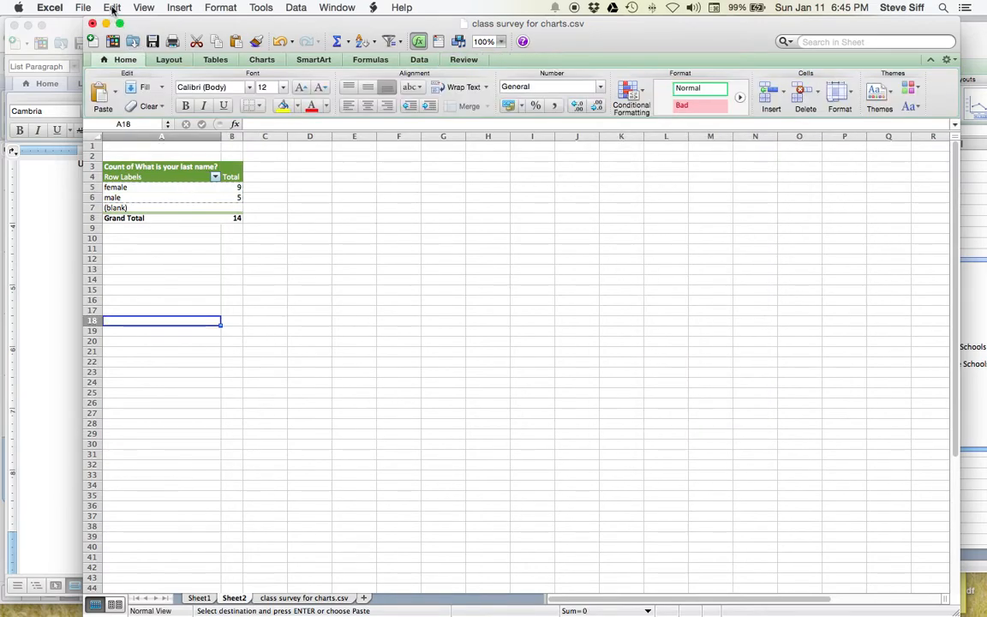
{"action": "left_click", "coordinate": [112, 7]}
{"action": "left_click", "coordinate": [132, 116]}
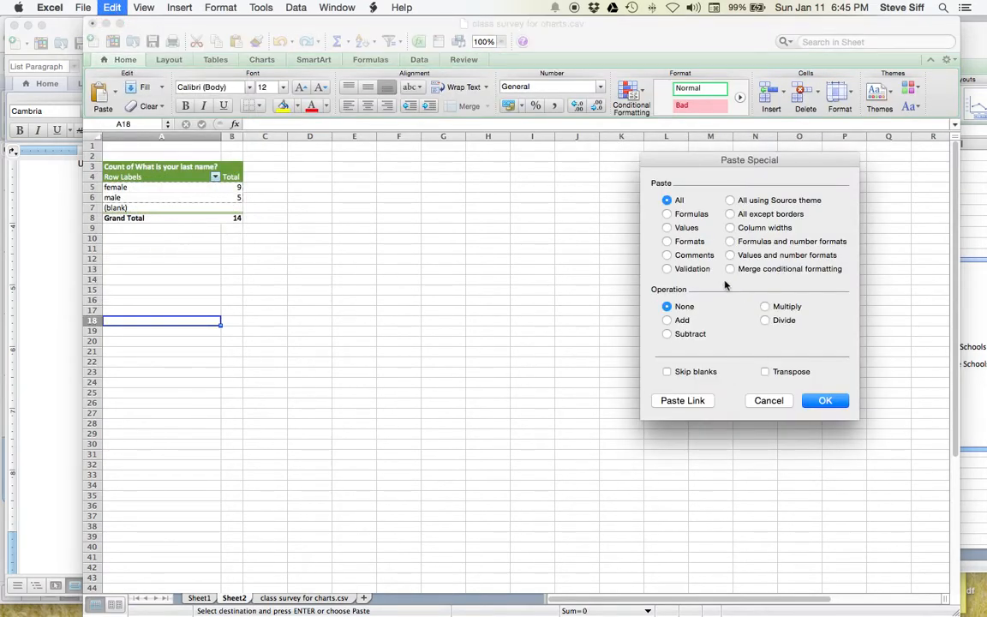
{"action": "left_click", "coordinate": [667, 227]}
{"action": "left_click", "coordinate": [822, 401]}
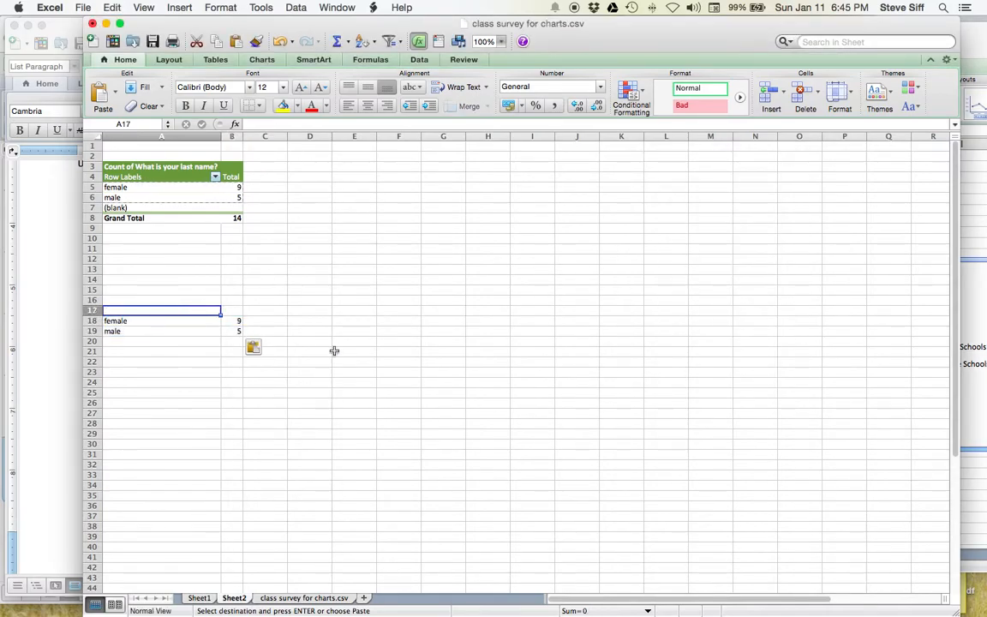
Enter the headers "Sex" in A17 and "Number of Students" in B17 above the pasted values.
{"action": "type", "text": "Sex"}
{"action": "key", "text": "Tab"}
{"action": "type", "text": "Number"}
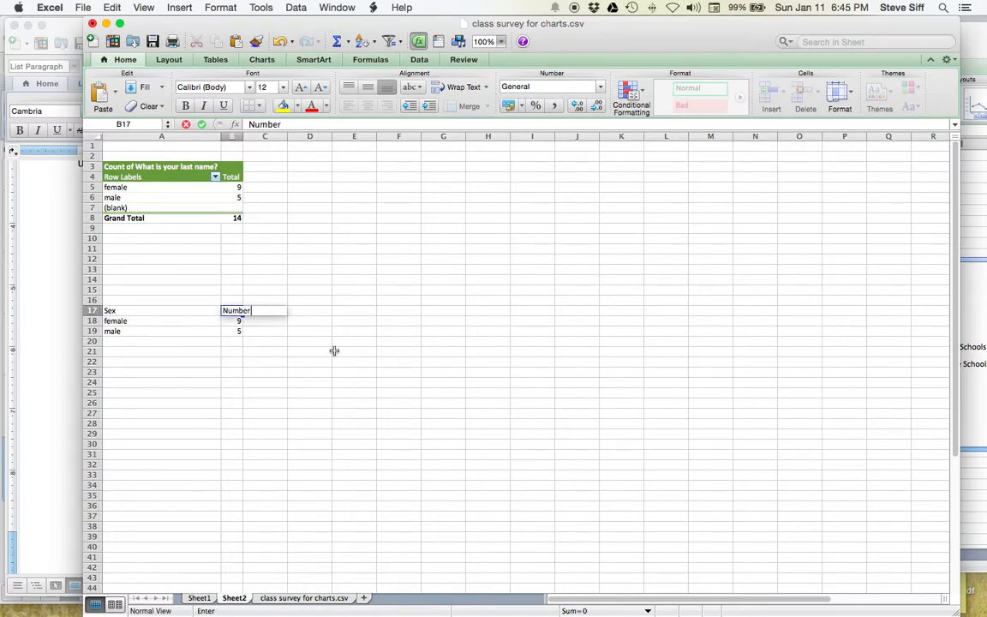
{"action": "type", "text": " of Studentgs"}
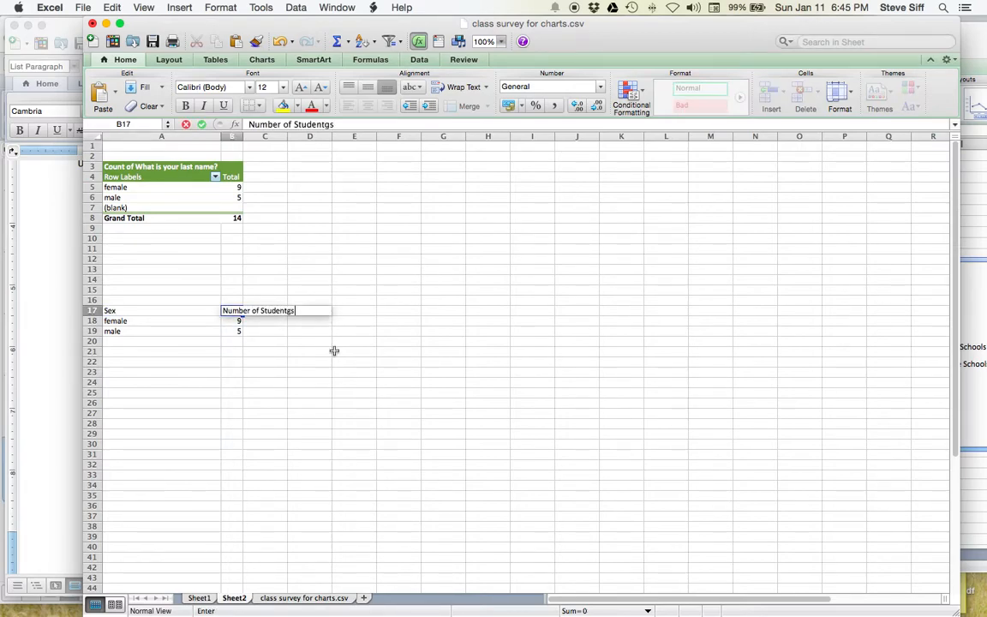
{"action": "key", "text": "BackSpace"}
{"action": "key", "text": "BackSpace"}
{"action": "type", "text": "s"}
Insert a 2-D clustered bar chart from the Sex and Number of Students data in A17:B19 and enlarge it.
{"action": "left_click", "coordinate": [230, 331]}
{"action": "left_click_drag", "start_coordinate": [230, 331], "coordinate": [153, 313]}
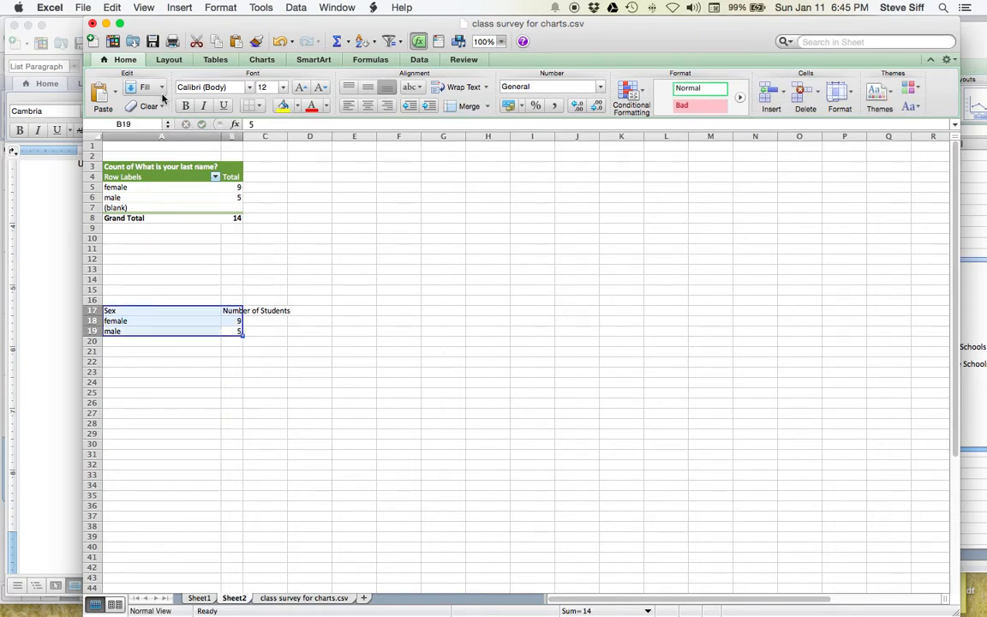
{"action": "left_click", "coordinate": [258, 59]}
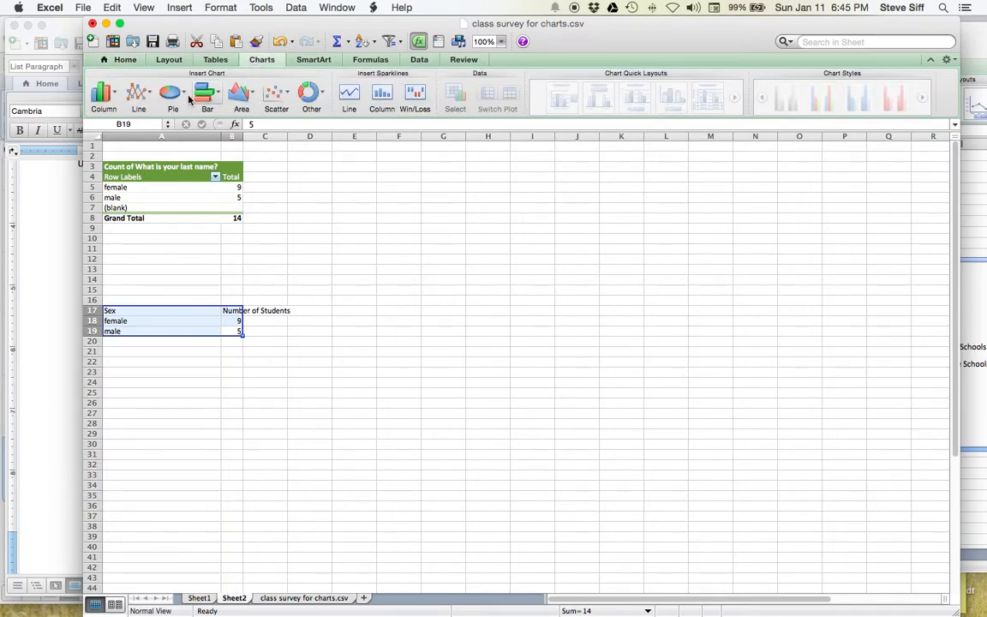
{"action": "left_click", "coordinate": [181, 89]}
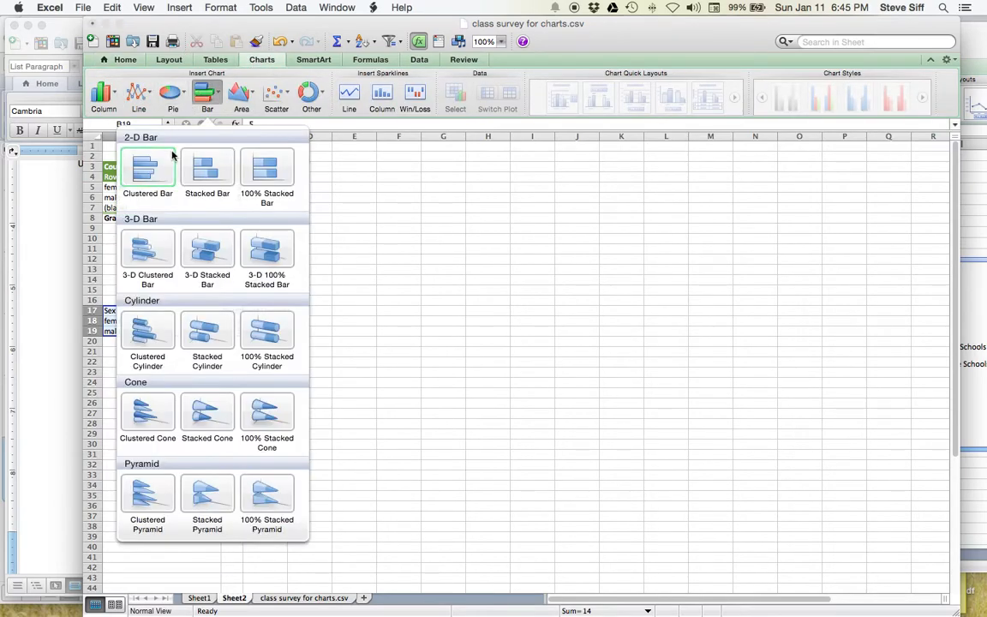
{"action": "left_click", "coordinate": [150, 168]}
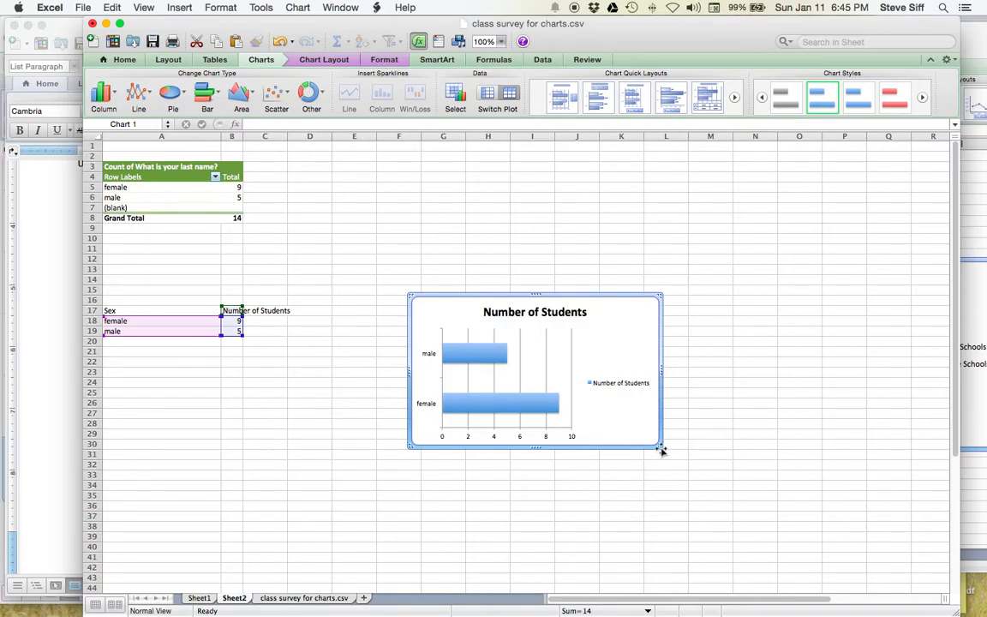
{"action": "left_click_drag", "start_coordinate": [656, 442], "coordinate": [692, 494]}
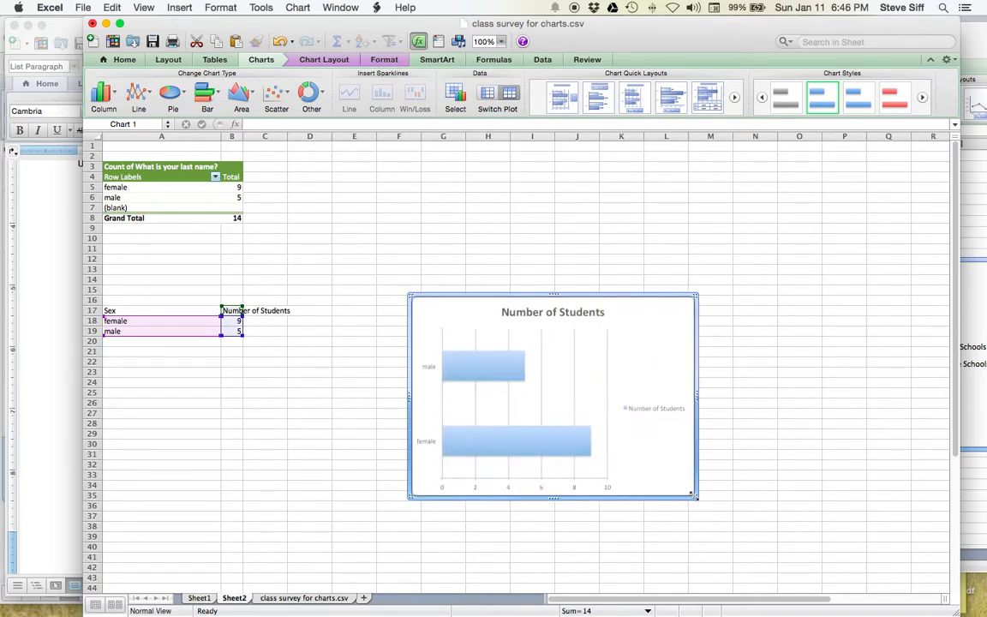
{"action": "double_click", "coordinate": [655, 410]}
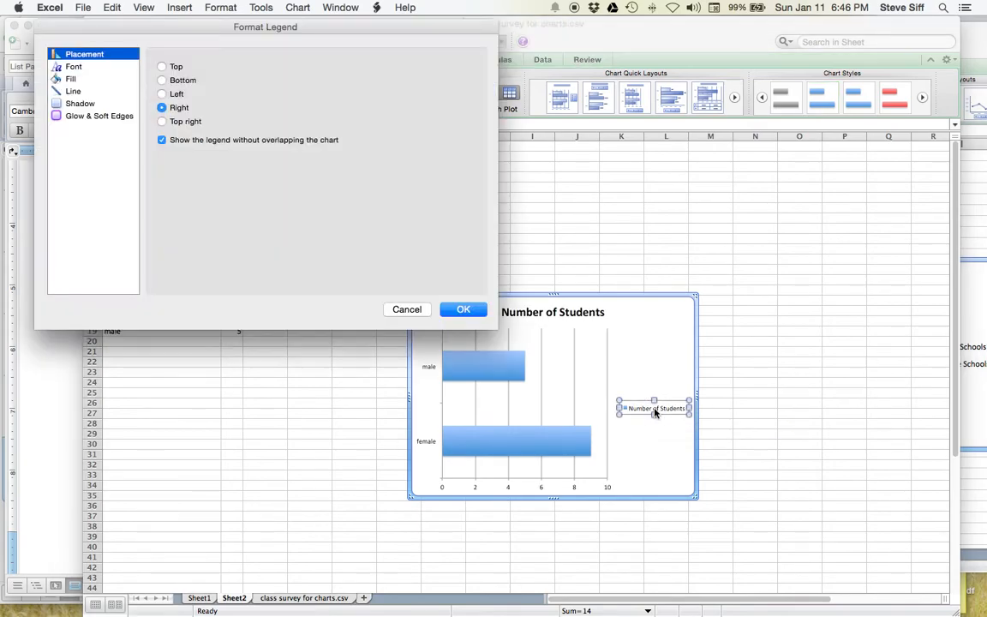
{"action": "left_click", "coordinate": [396, 309]}
{"action": "mouse_move", "coordinate": [523, 371]}
{"action": "mouse_move", "coordinate": [581, 444]}
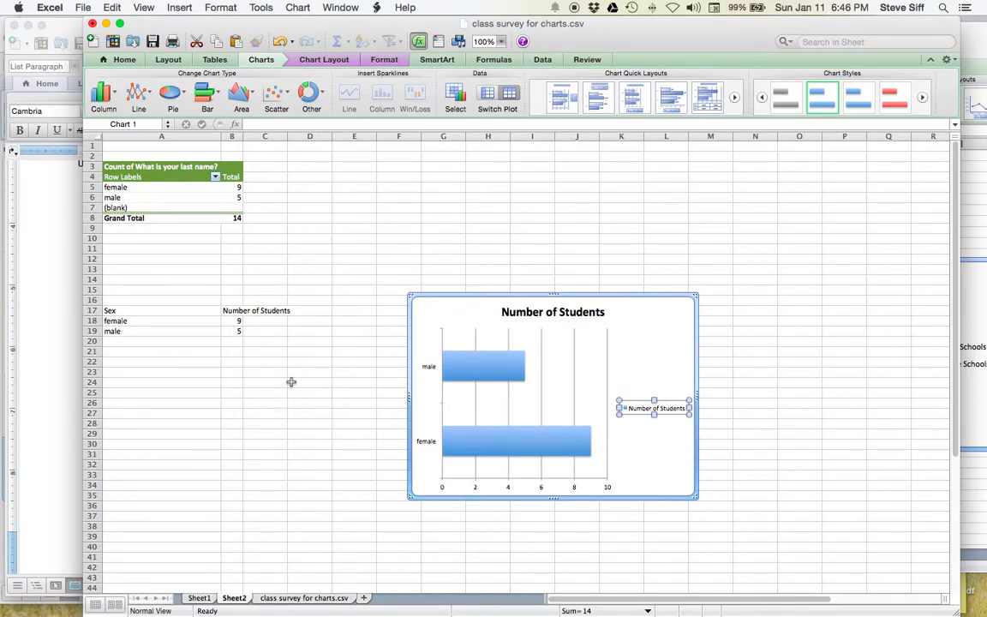
Switch to Word to read the remaining tasks in charts I.docx, and return to Excel.
{"action": "left_click", "coordinate": [53, 267]}
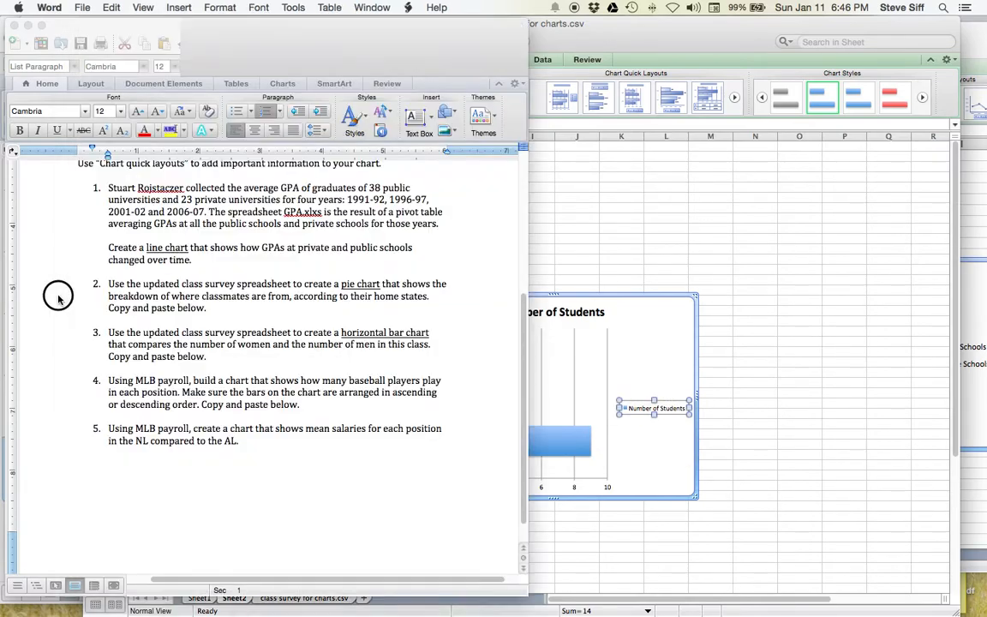
{"action": "scroll", "coordinate": [212, 361], "scroll_direction": "down", "scroll_amount": 2}
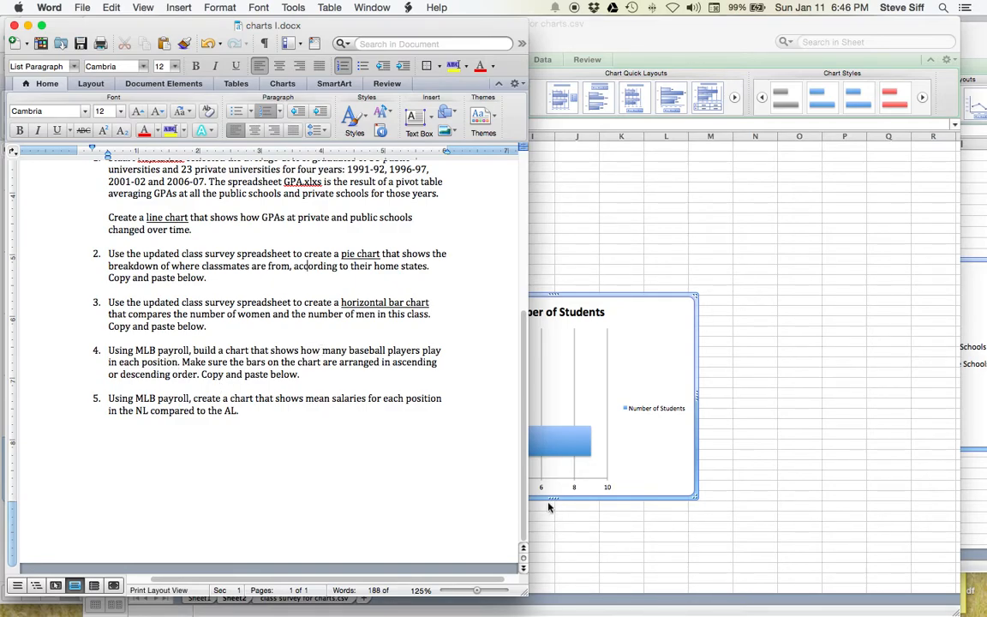
{"action": "left_click", "coordinate": [544, 210]}
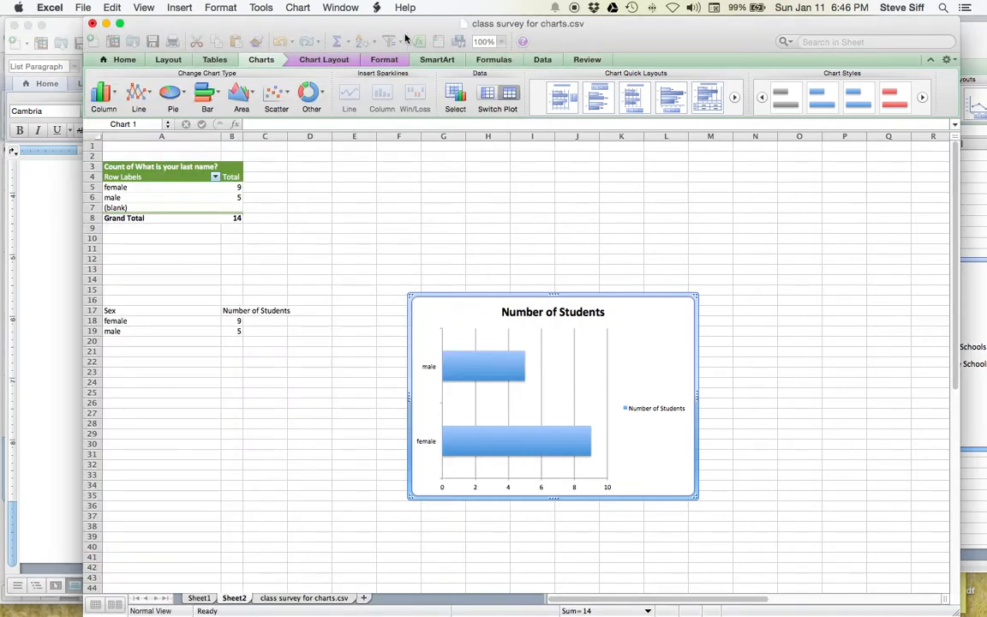
Switch to the MLBSalaries07%2B_2_ (1).xlsx workbook and create a PivotTable on a new worksheet from the entire Sheet1 data.
{"action": "left_click", "coordinate": [341, 8]}
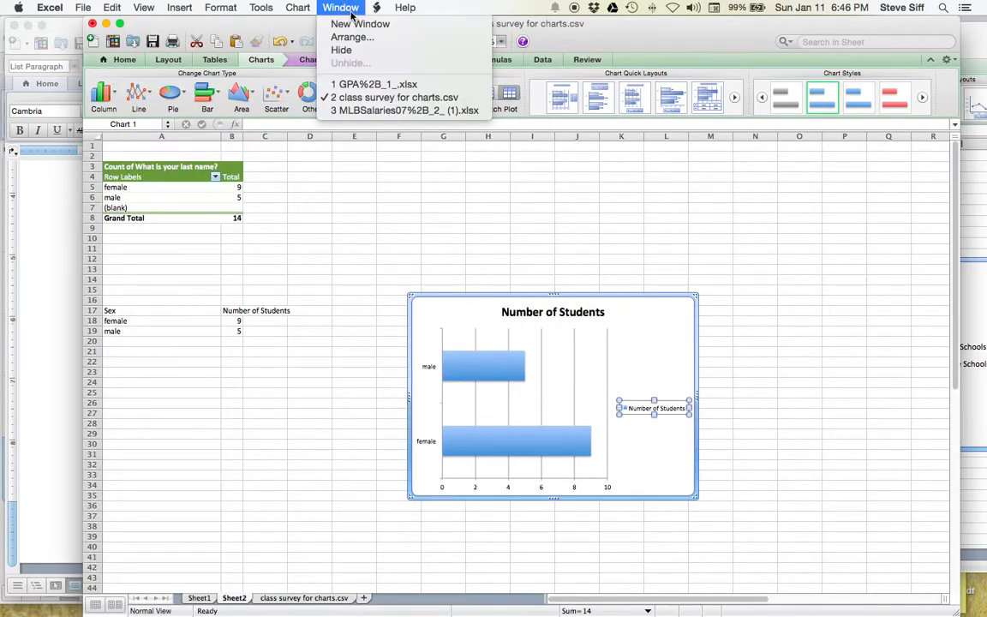
{"action": "left_click", "coordinate": [379, 111]}
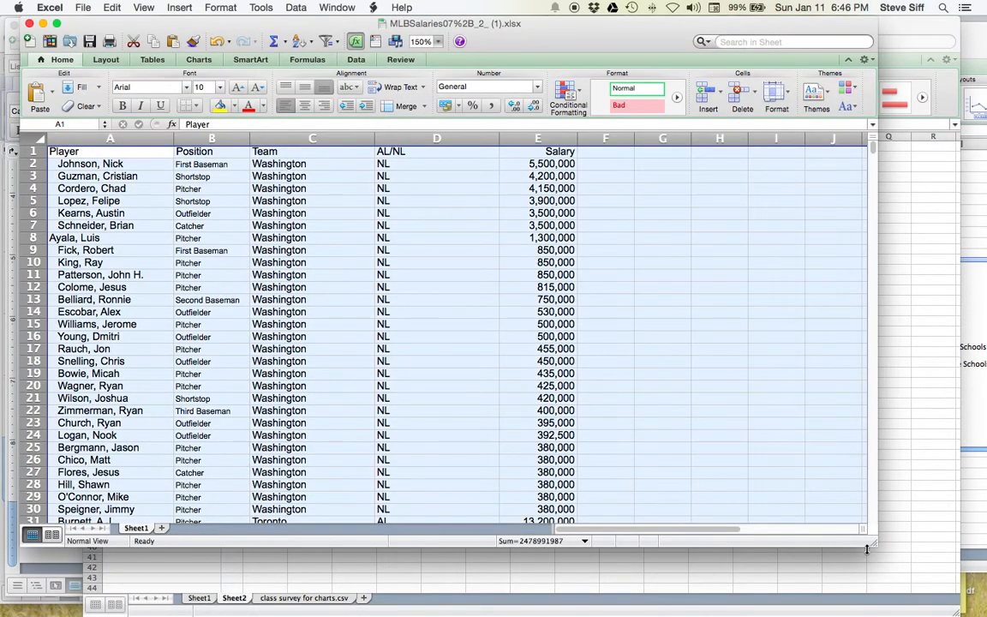
{"action": "left_click_drag", "start_coordinate": [868, 542], "coordinate": [880, 576]}
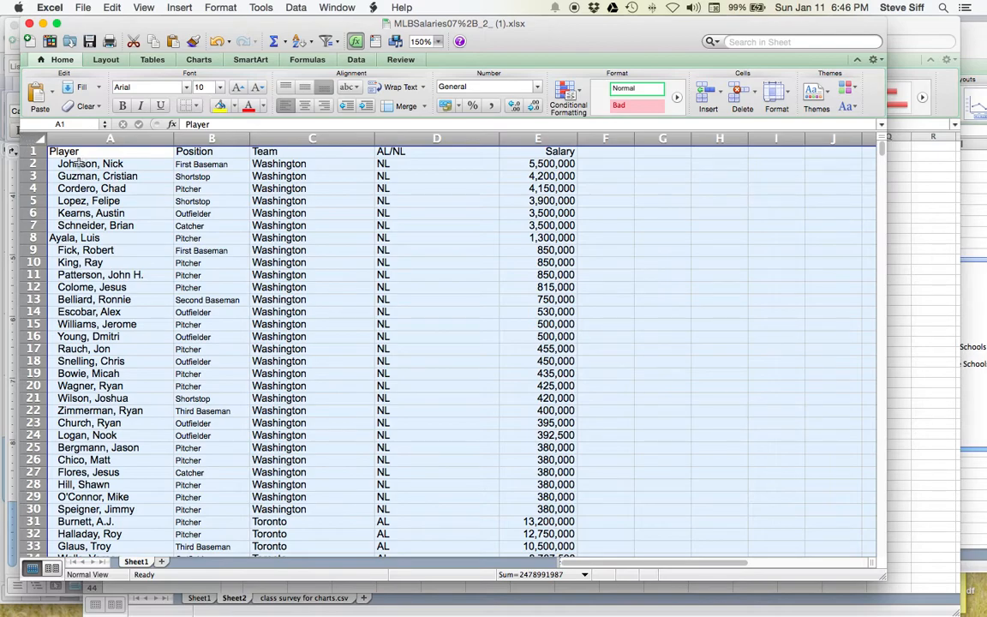
{"action": "key", "text": "Down"}
{"action": "left_click", "coordinate": [30, 133]}
{"action": "left_click", "coordinate": [297, 8]}
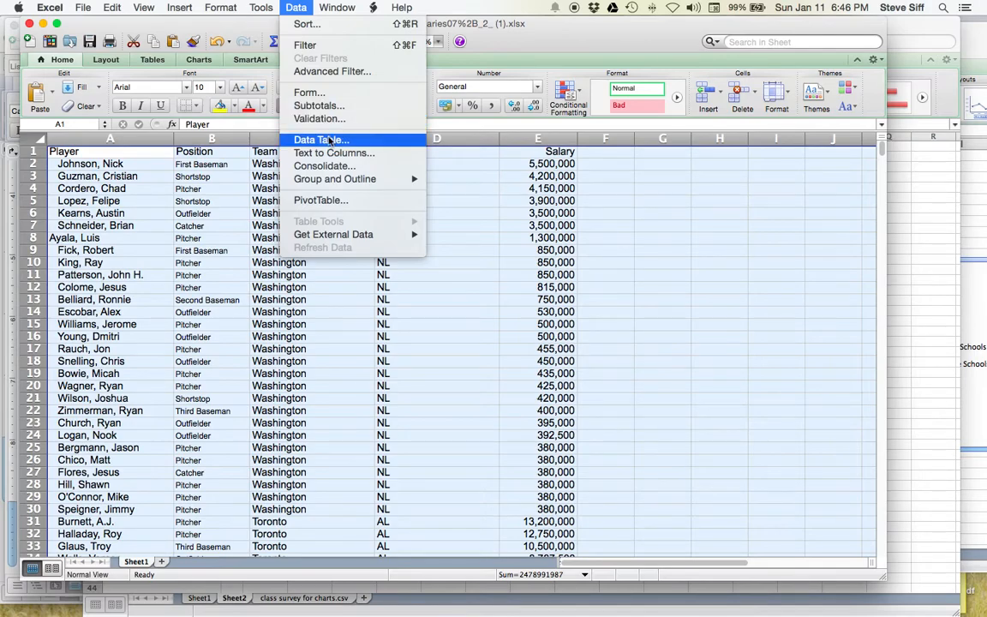
{"action": "left_click", "coordinate": [319, 200]}
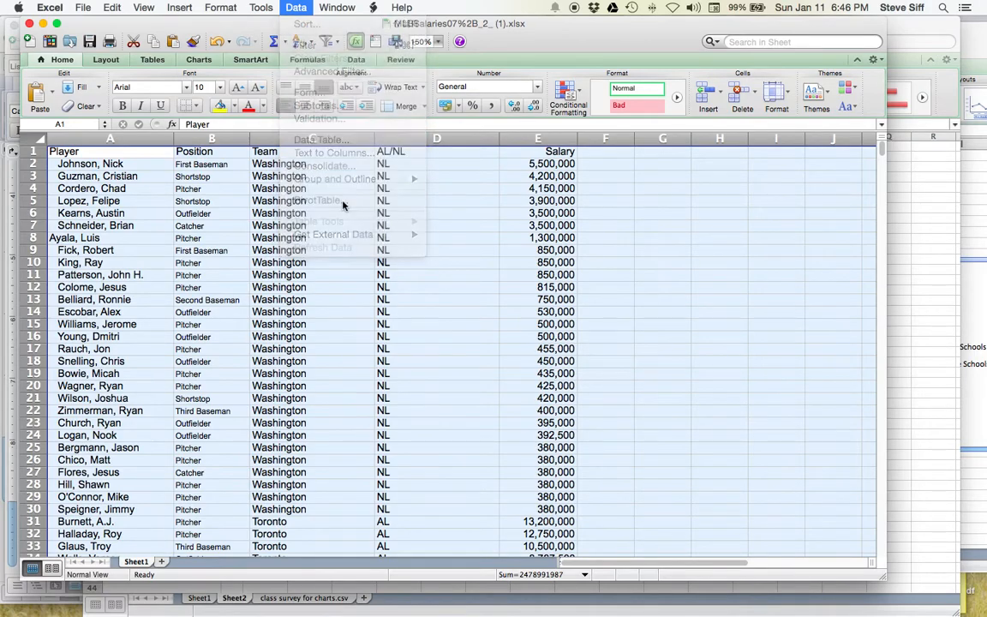
{"action": "left_click", "coordinate": [846, 380]}
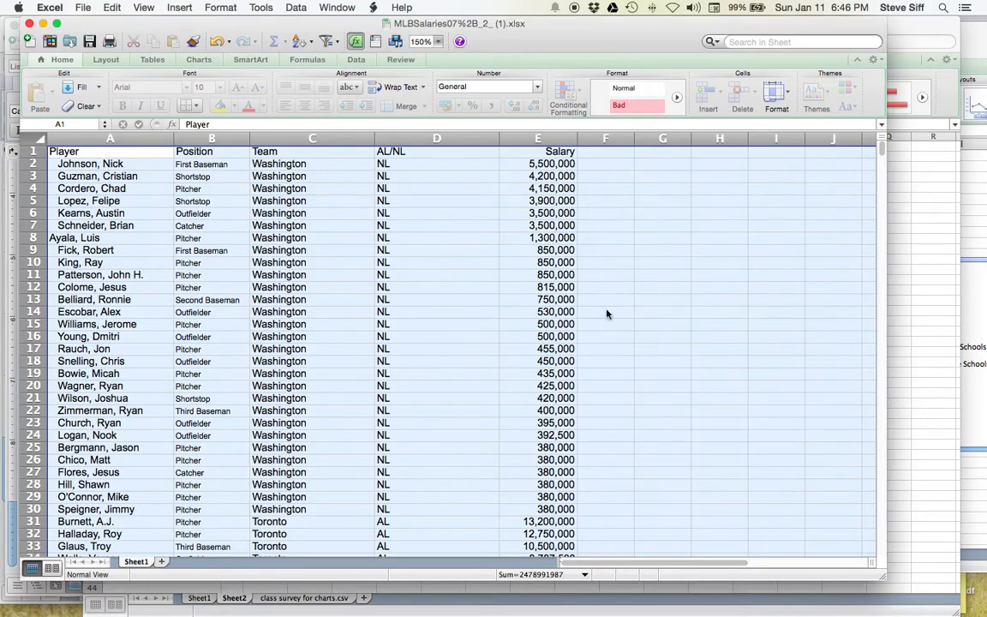
Set Position as the PivotTable's row labels and count Player as its values, widening the field builder.
{"action": "left_click_drag", "start_coordinate": [638, 199], "coordinate": [652, 394]}
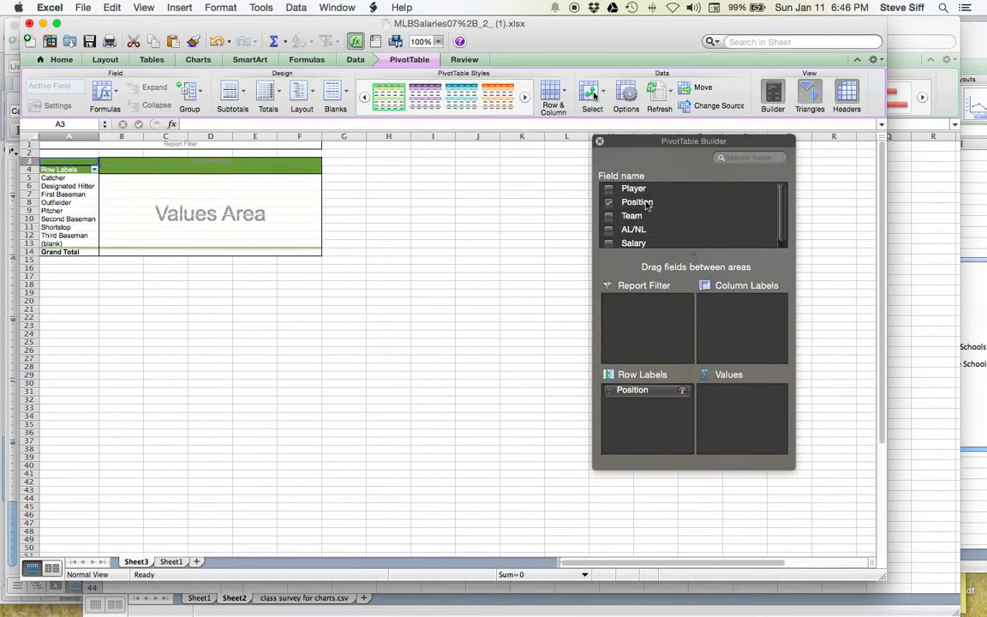
{"action": "left_click_drag", "start_coordinate": [638, 193], "coordinate": [751, 405]}
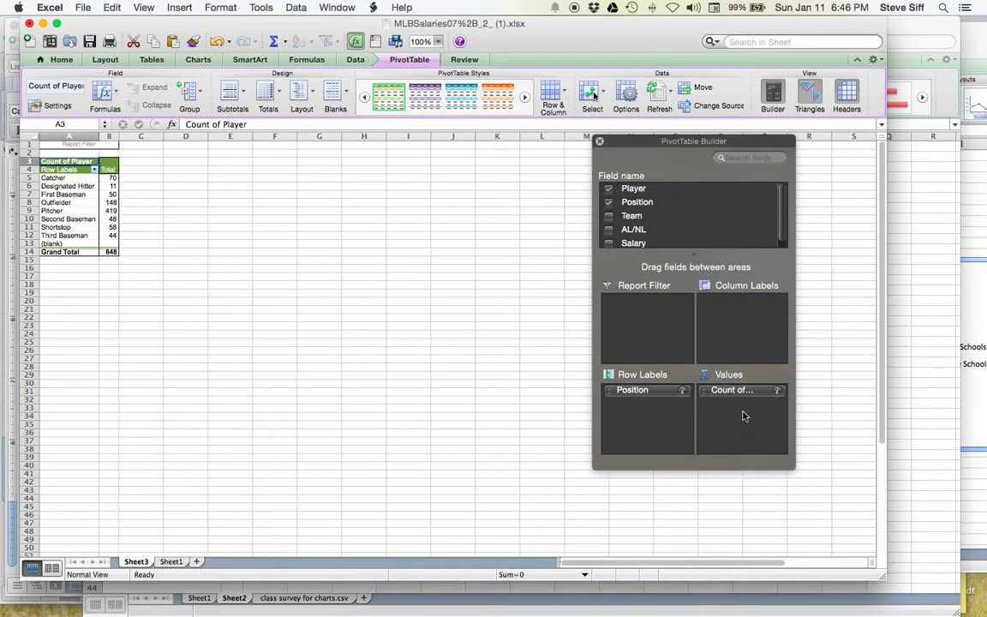
{"action": "left_click_drag", "start_coordinate": [788, 466], "coordinate": [848, 473]}
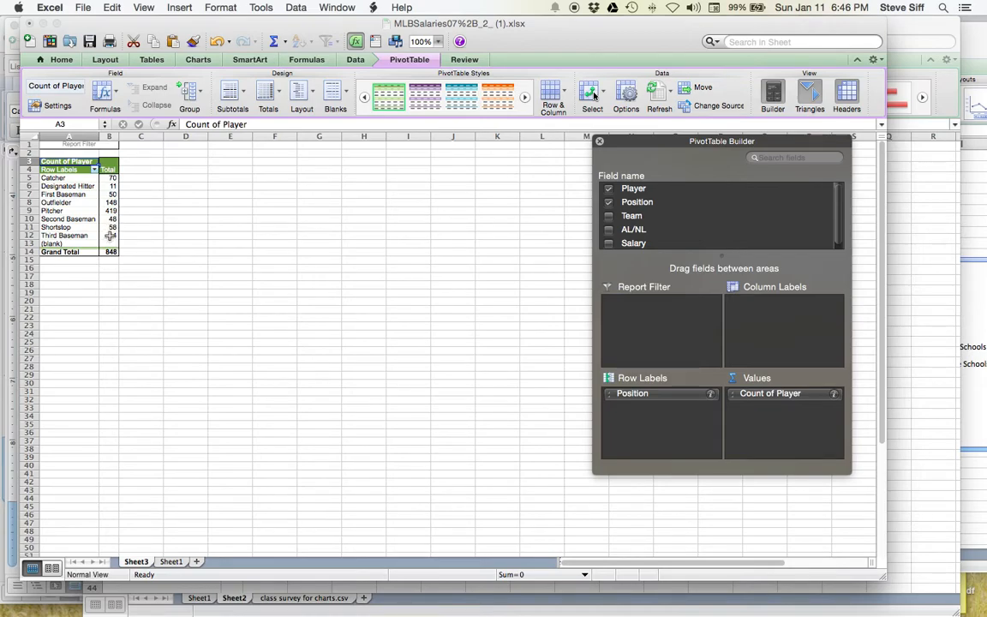
Copy the PivotTable's label row and the eight position rows (A4:B12) and paste them as values only starting at cell E1.
{"action": "left_click_drag", "start_coordinate": [110, 236], "coordinate": [67, 175]}
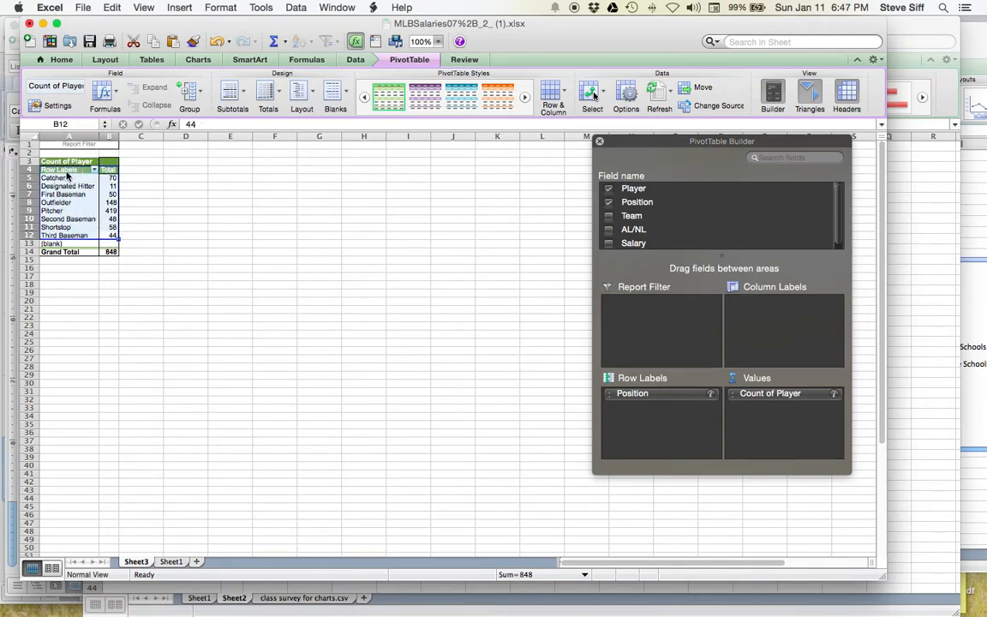
{"action": "left_click", "coordinate": [106, 8]}
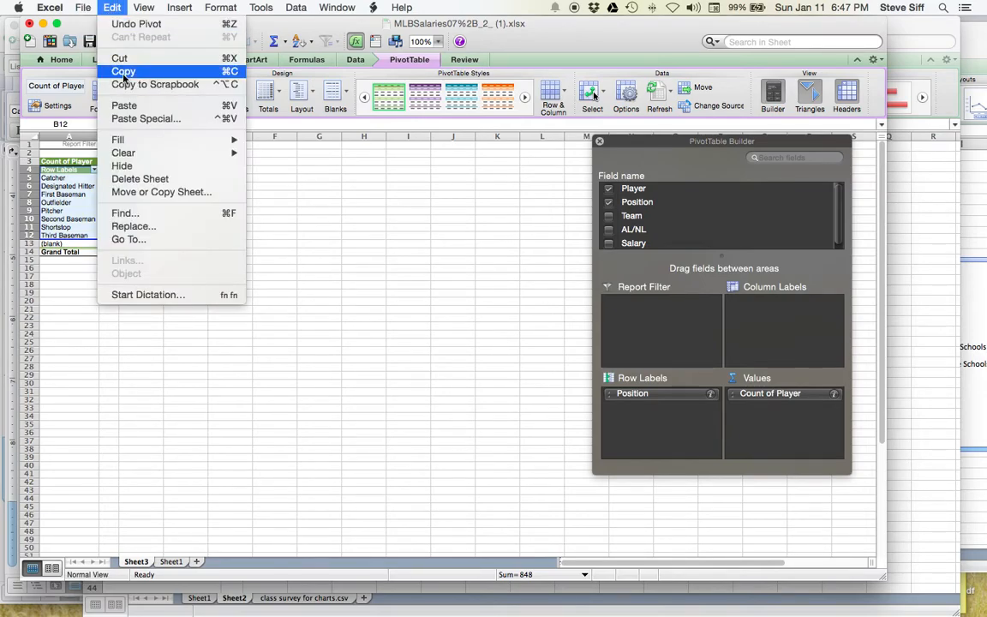
{"action": "left_click", "coordinate": [124, 74]}
{"action": "left_click", "coordinate": [218, 146]}
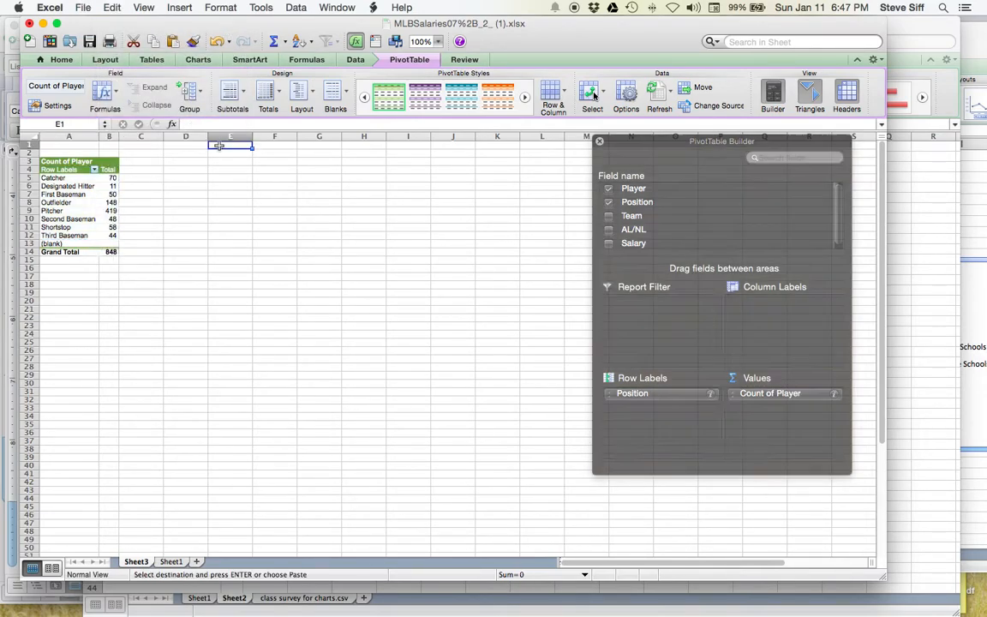
{"action": "left_click", "coordinate": [112, 7]}
{"action": "left_click", "coordinate": [162, 118]}
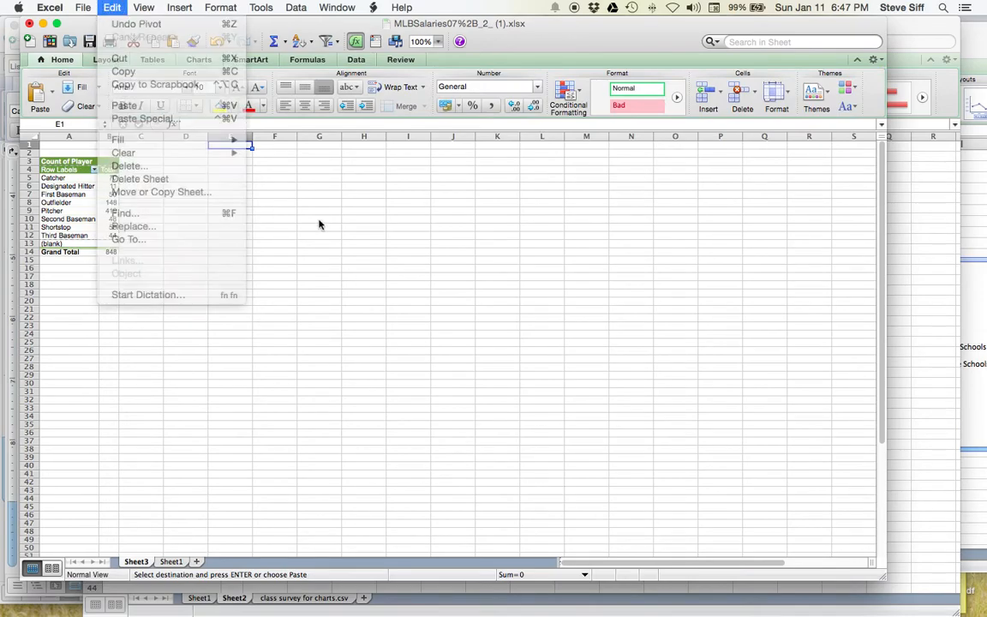
{"action": "left_click", "coordinate": [685, 229]}
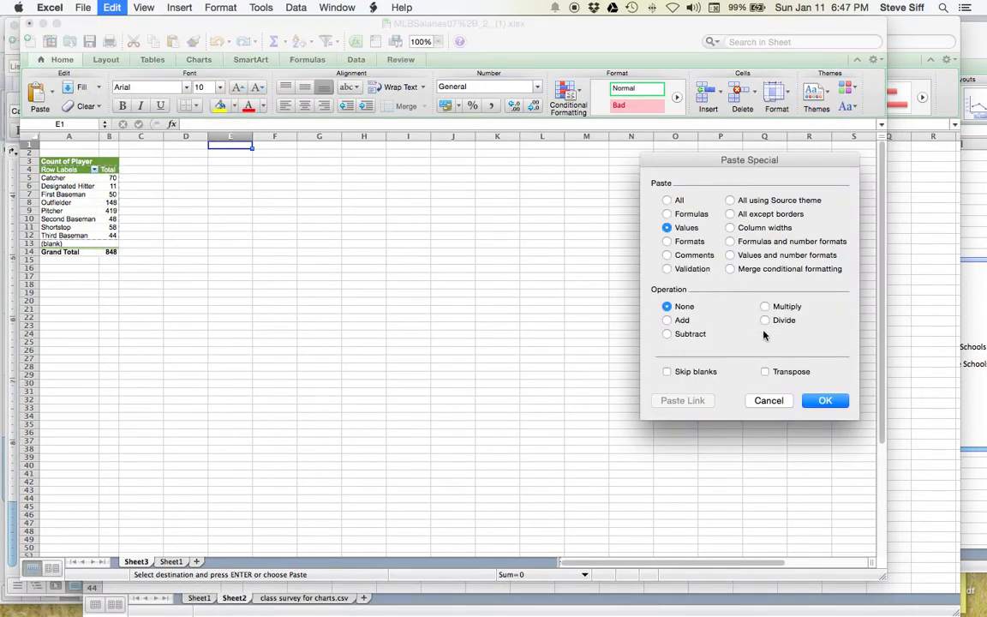
{"action": "key", "text": "Return"}
Replace the pasted headers with "Position" in E1 and "Number of Players" in F1.
{"action": "left_click", "coordinate": [234, 145]}
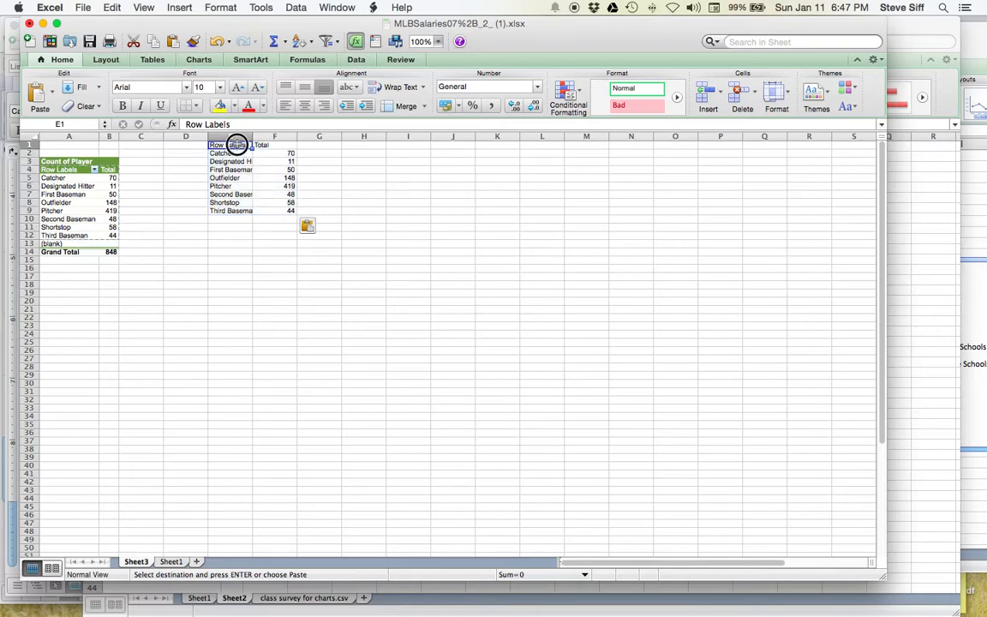
{"action": "type", "text": "Po"}
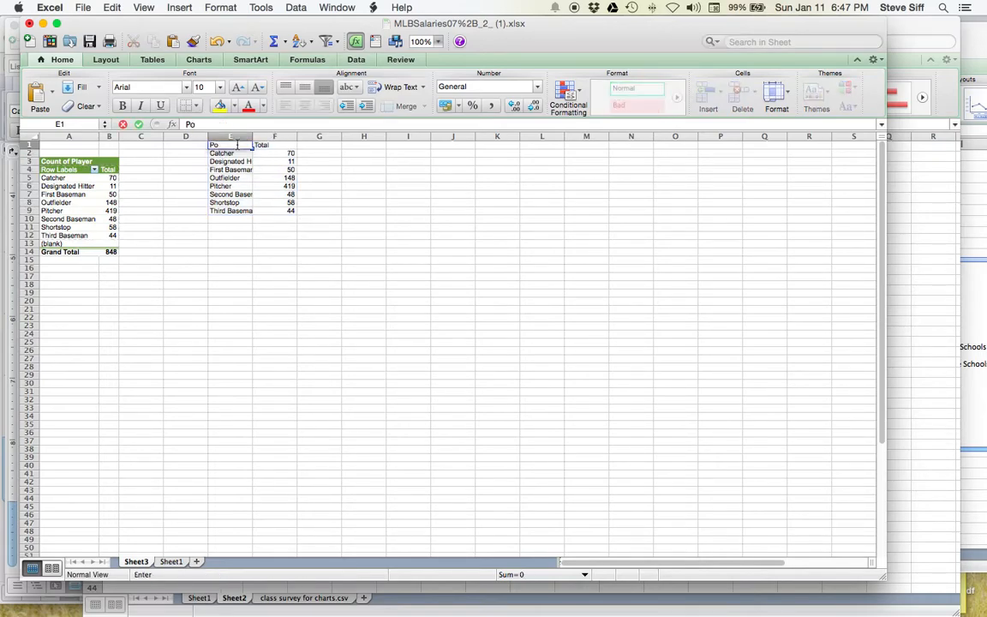
{"action": "type", "text": "sition"}
{"action": "key", "text": "Tab"}
{"action": "type", "text": "Number of Players"}
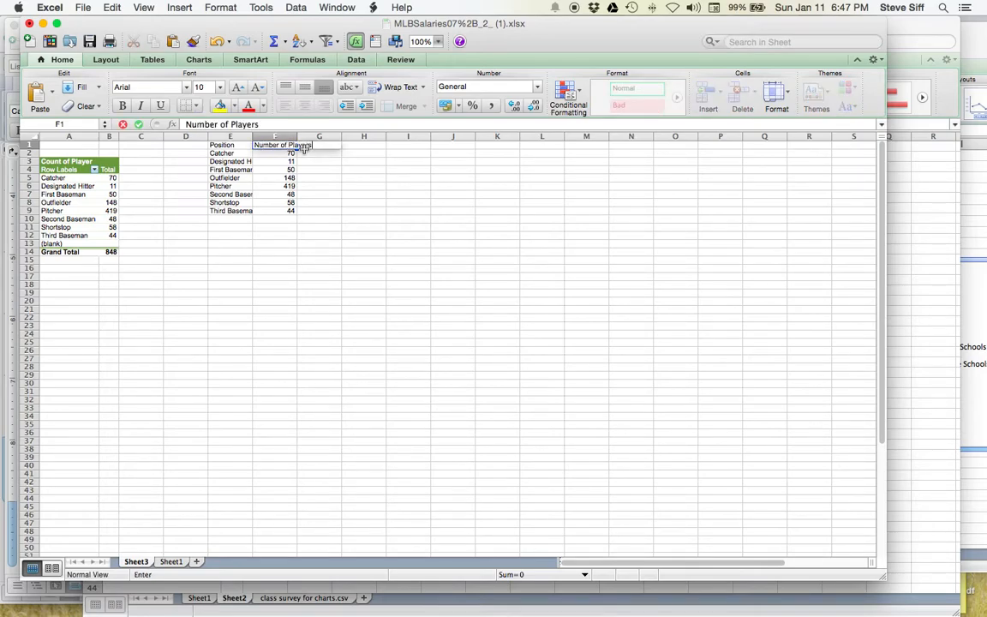
Insert a 2-D clustered bar chart from the position counts in E1:F9 and enlarge it.
{"action": "left_click", "coordinate": [293, 210]}
{"action": "left_click_drag", "start_coordinate": [287, 210], "coordinate": [228, 141]}
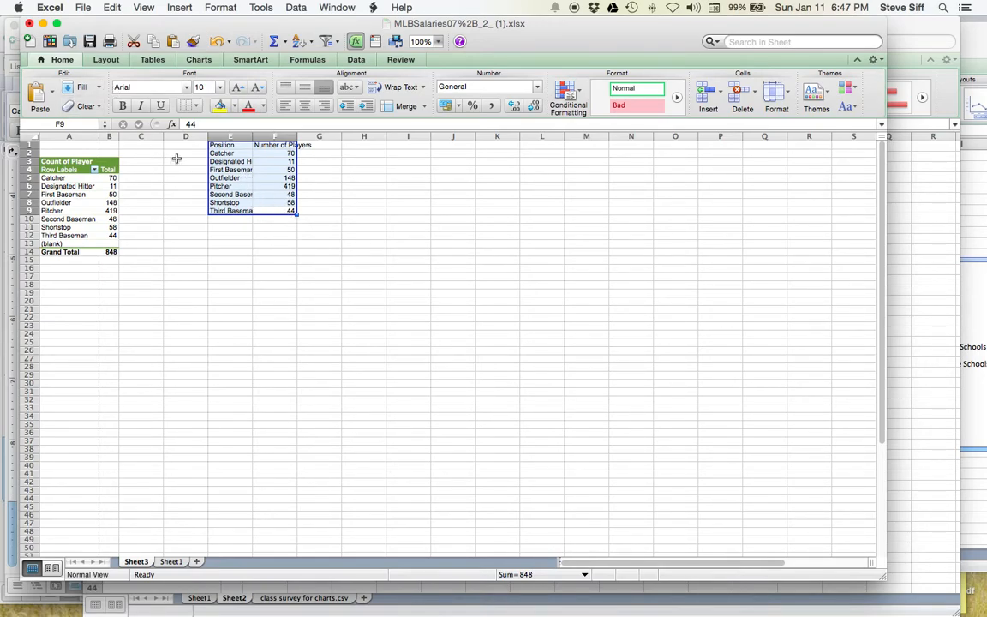
{"action": "scroll", "coordinate": [122, 126], "scroll_direction": "down", "scroll_amount": 2}
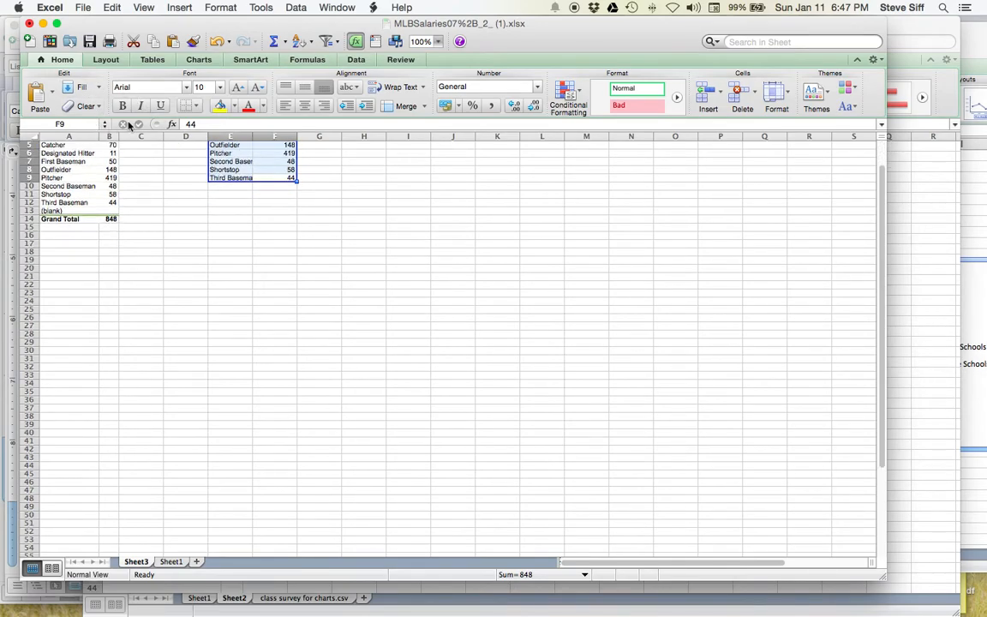
{"action": "scroll", "coordinate": [246, 178], "scroll_direction": "up", "scroll_amount": 3}
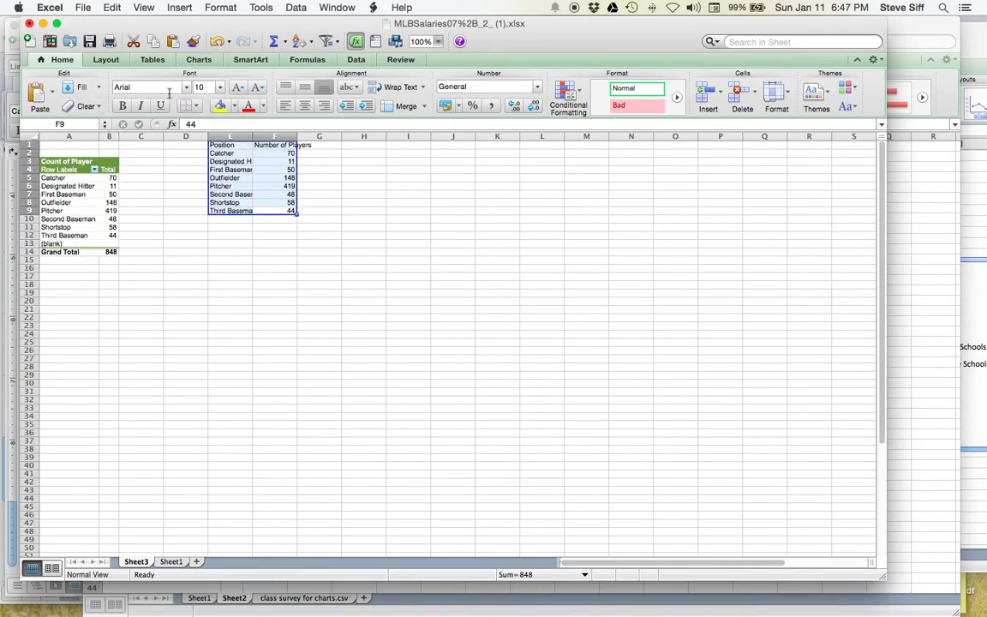
{"action": "left_click", "coordinate": [198, 60]}
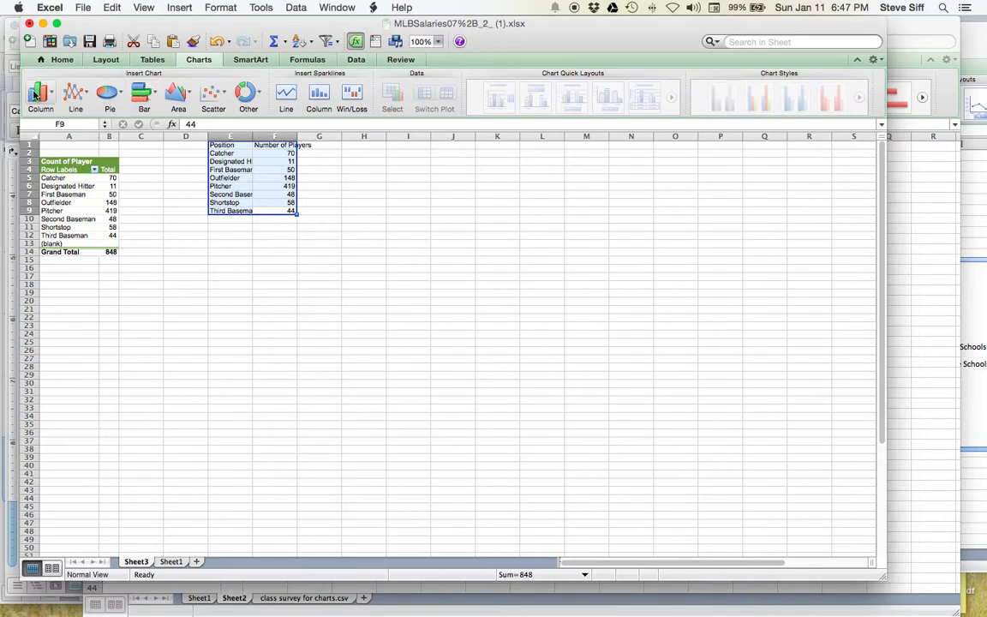
{"action": "left_click", "coordinate": [142, 95]}
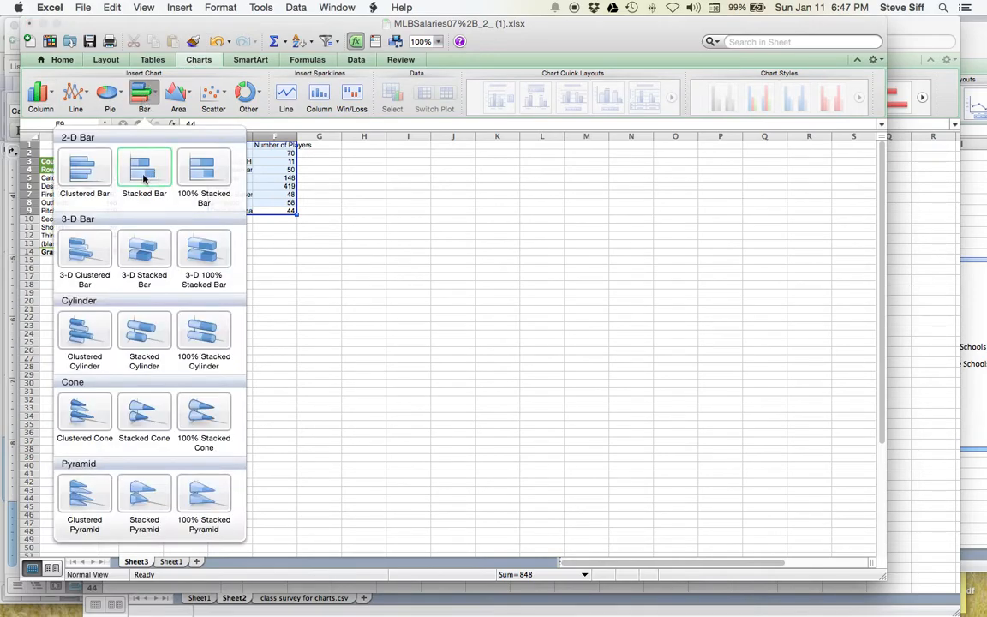
{"action": "left_click", "coordinate": [85, 163]}
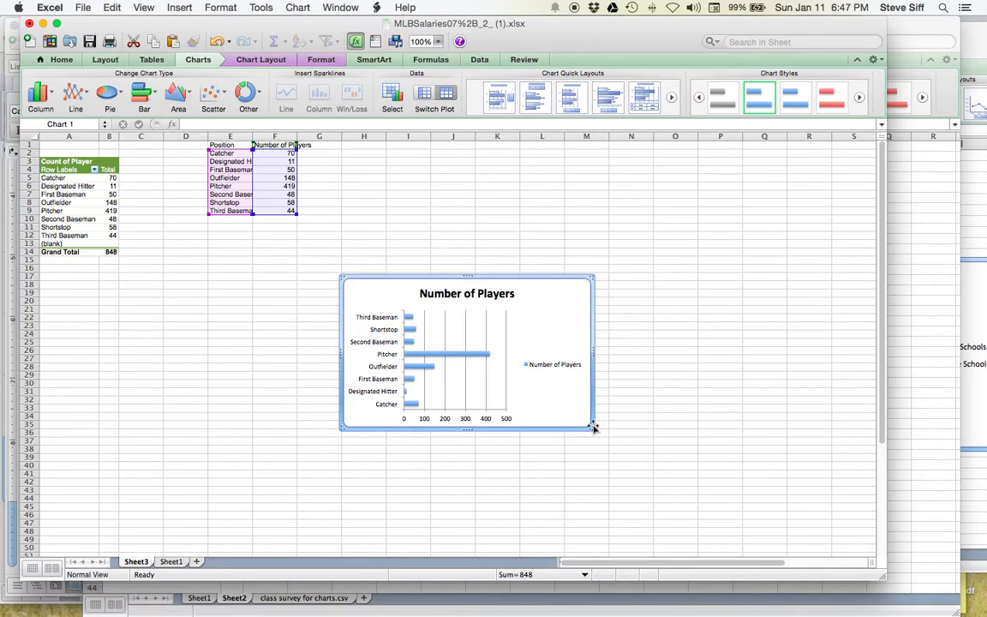
{"action": "left_click_drag", "start_coordinate": [593, 425], "coordinate": [698, 499]}
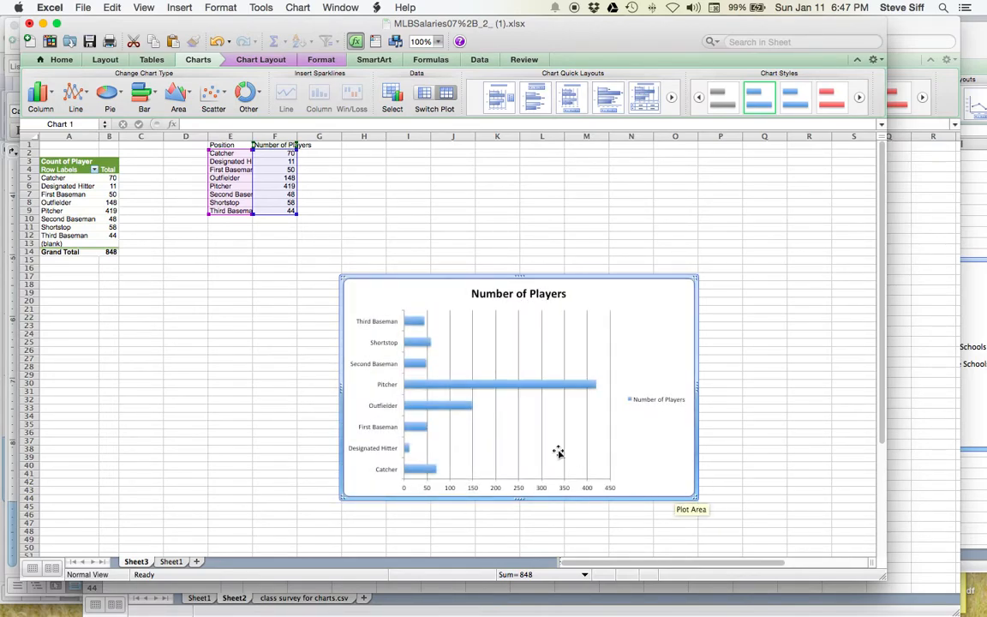
{"action": "mouse_move", "coordinate": [578, 391]}
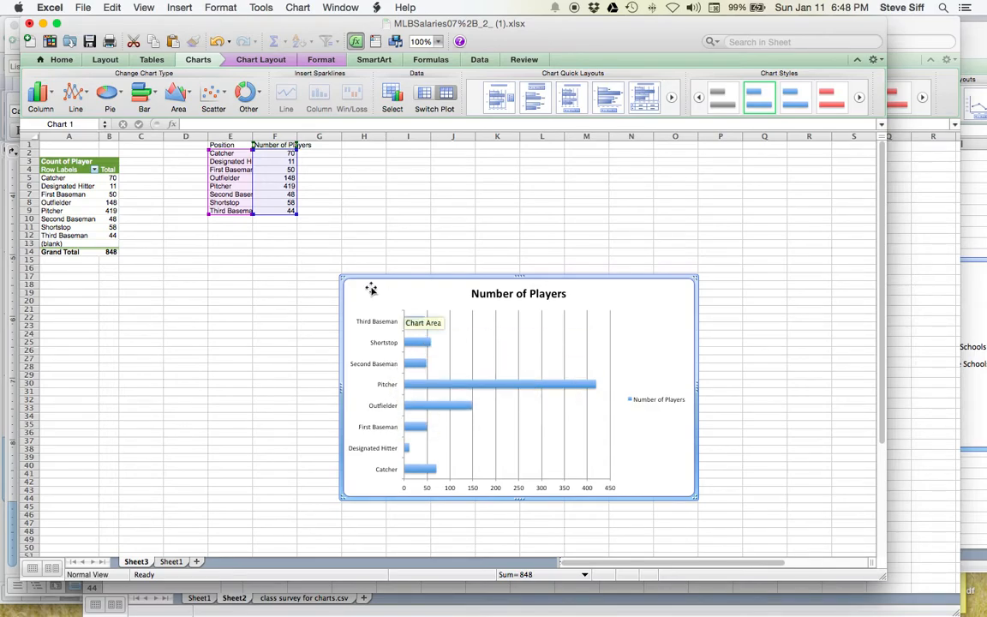
Add filtering to the position counts in E1:F9 and sort them by Number of Players in ascending order.
{"action": "scroll", "coordinate": [316, 266], "scroll_direction": "down", "scroll_amount": 3}
{"action": "scroll", "coordinate": [315, 266], "scroll_direction": "up", "scroll_amount": 3}
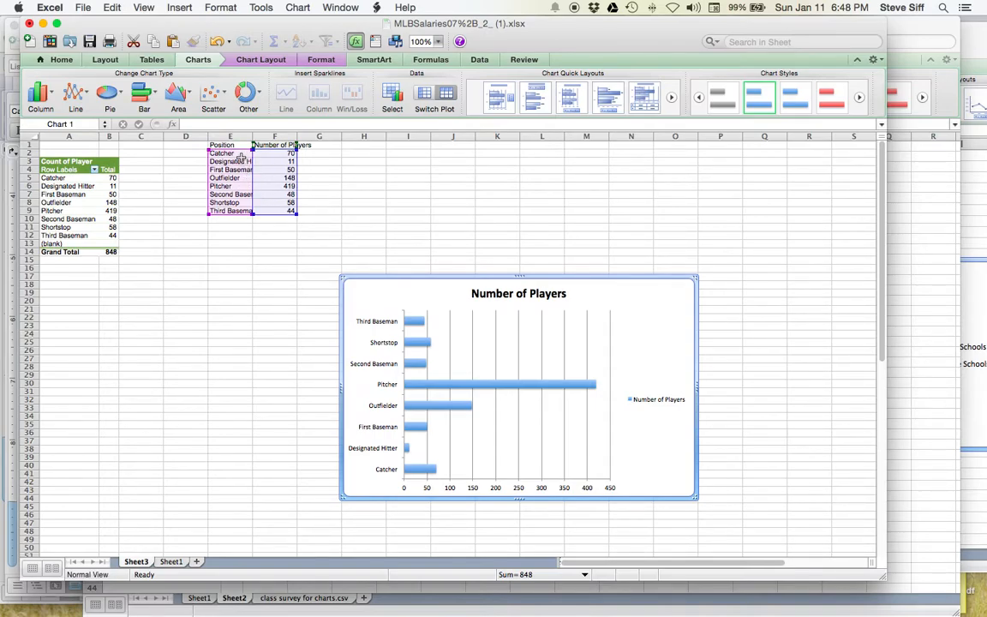
{"action": "left_click_drag", "start_coordinate": [231, 145], "coordinate": [275, 209]}
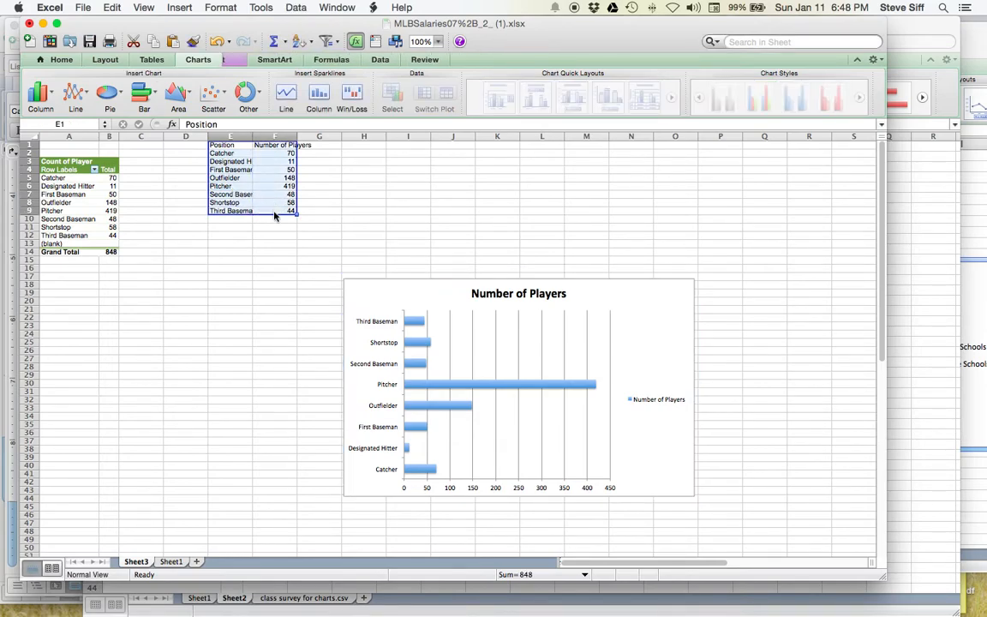
{"action": "left_click", "coordinate": [297, 8]}
{"action": "left_click", "coordinate": [300, 44]}
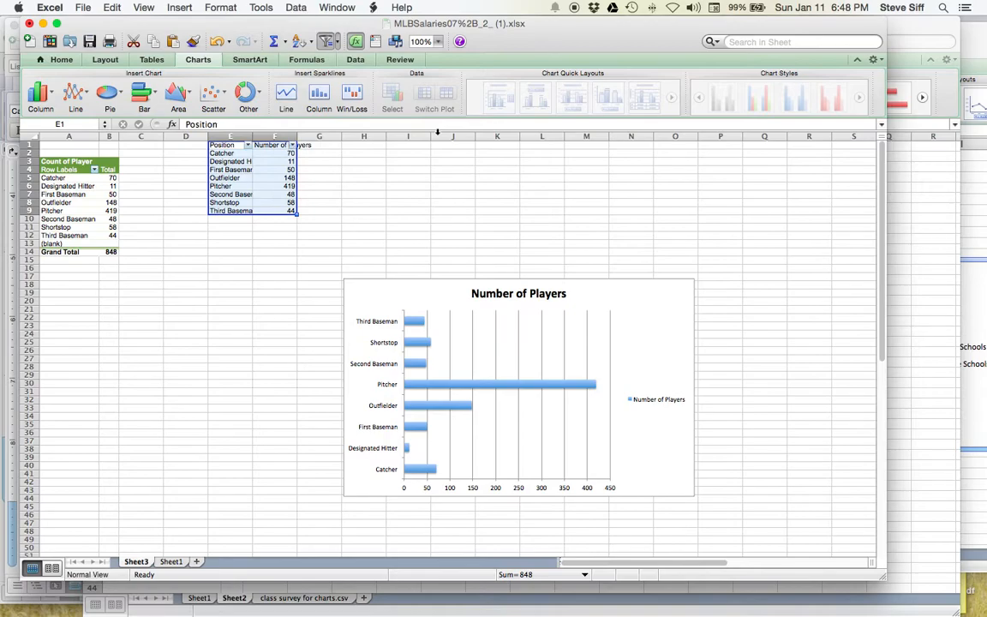
{"action": "left_click", "coordinate": [292, 145]}
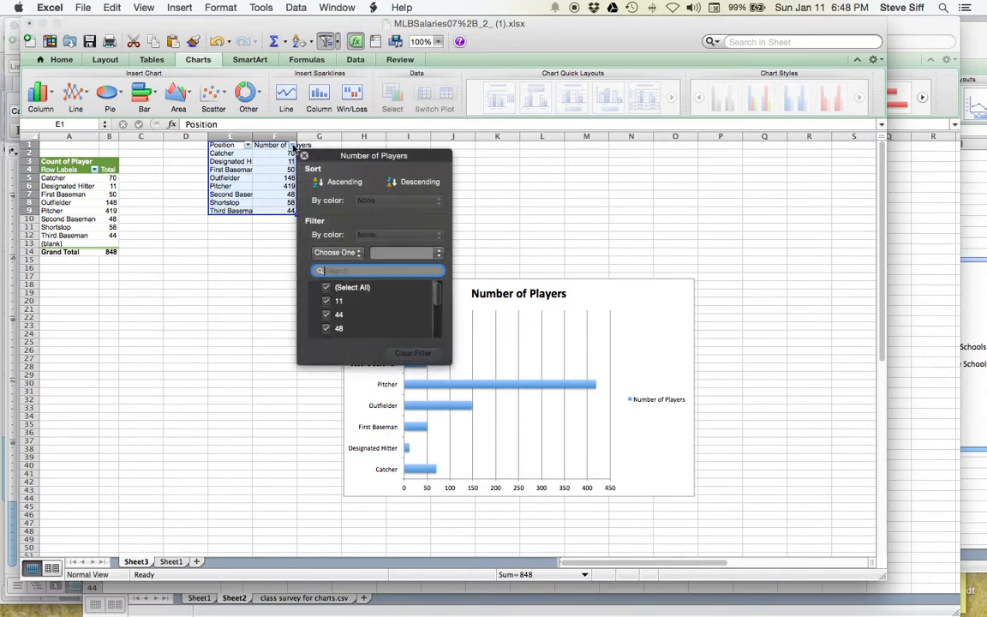
{"action": "left_click", "coordinate": [396, 185]}
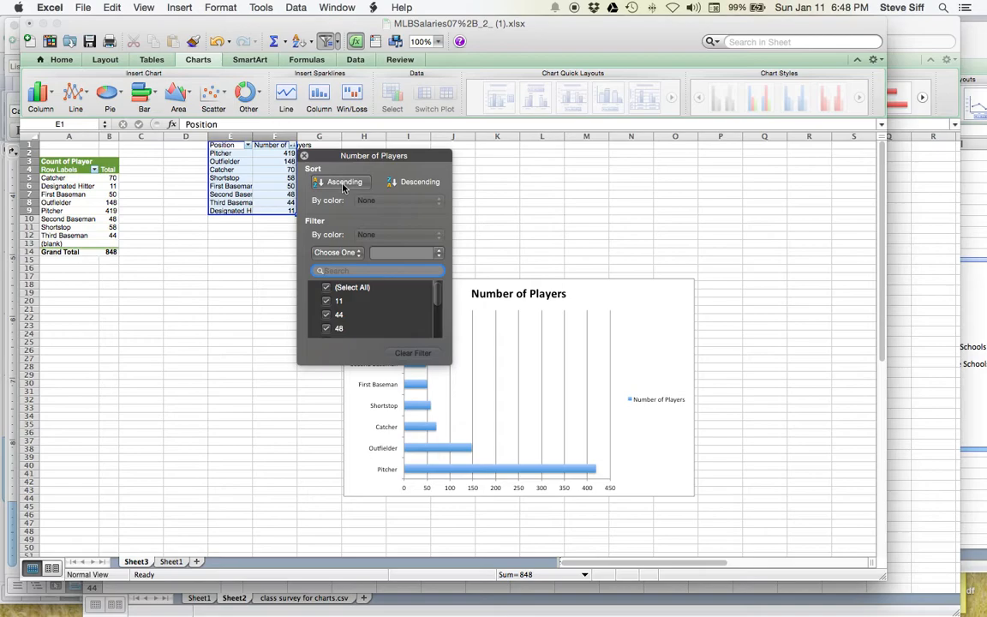
{"action": "left_click_drag", "start_coordinate": [360, 159], "coordinate": [789, 151]}
{"action": "left_click", "coordinate": [772, 175]}
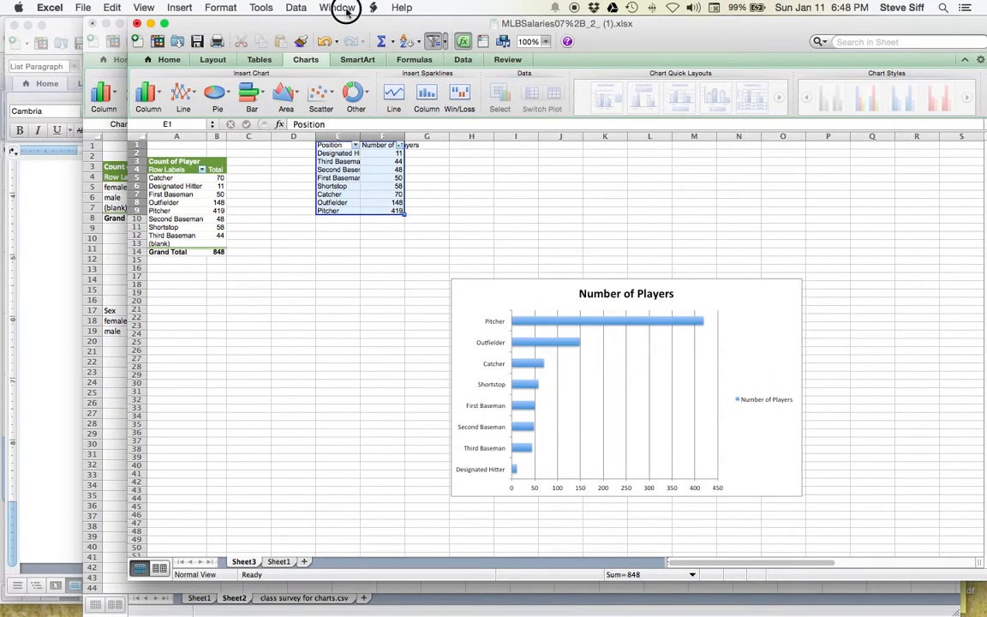
Switch to Word to read item 5 of charts I.docx, and return to the MLB salaries workbook in Excel.
{"action": "left_click_drag", "start_coordinate": [239, 23], "coordinate": [333, 23]}
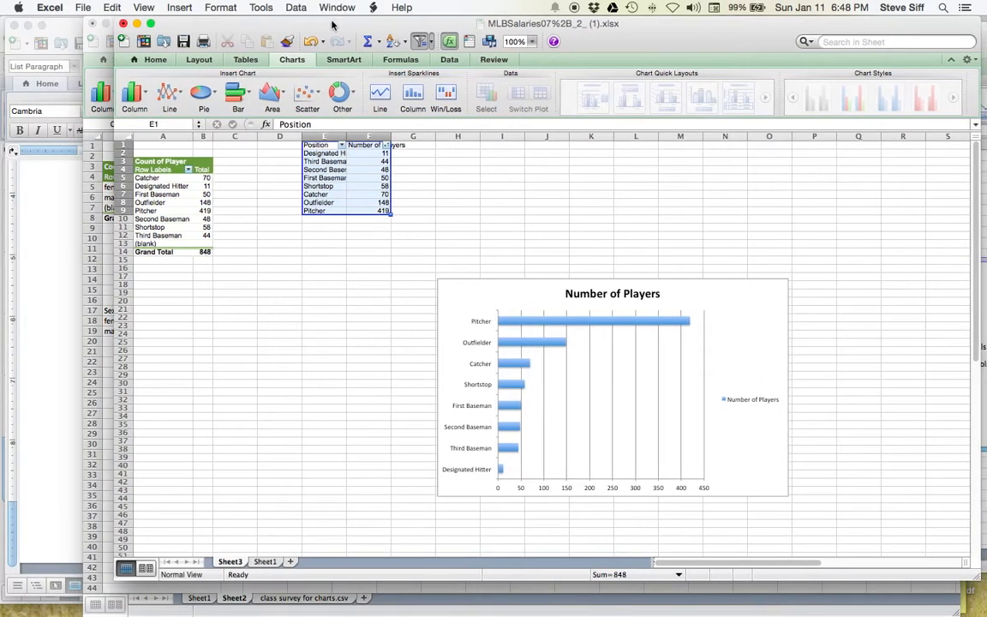
{"action": "left_click", "coordinate": [64, 234]}
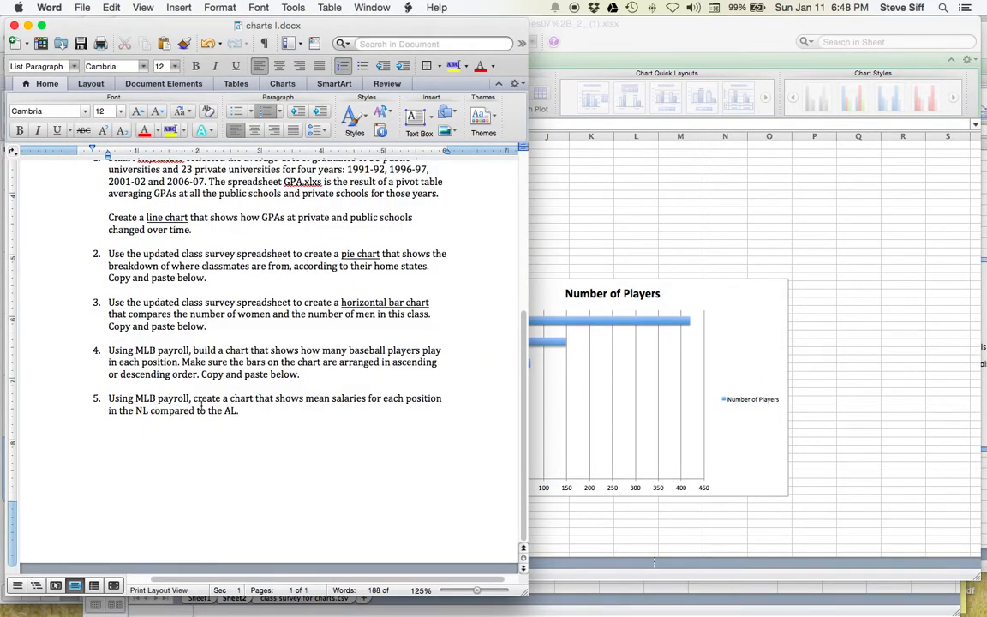
{"action": "left_click", "coordinate": [673, 40]}
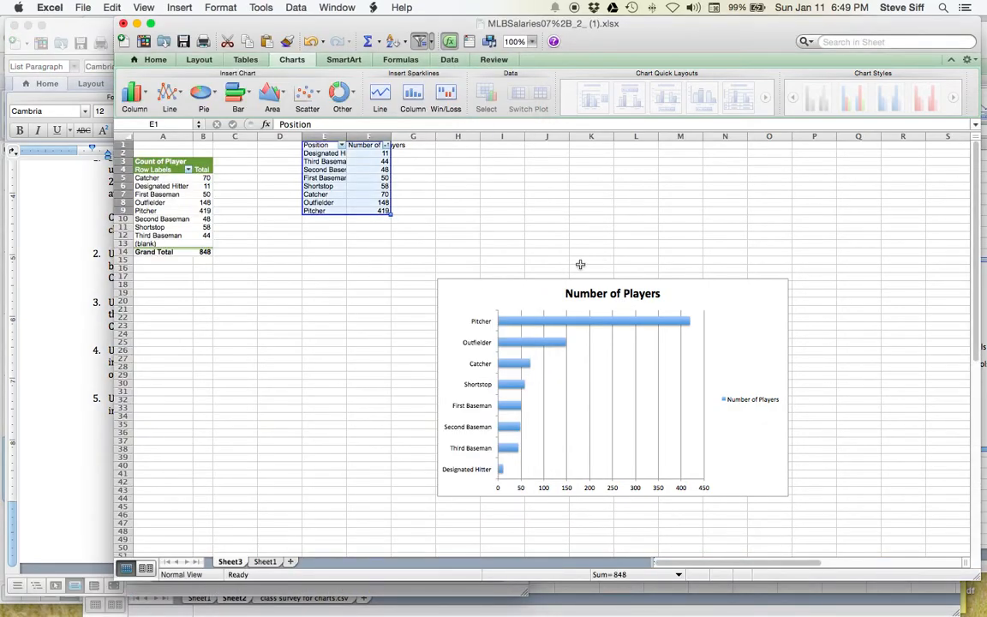
Create a new PivotTable on its own sheet from the player salary data on Sheet1.
{"action": "scroll", "coordinate": [340, 261], "scroll_direction": "right", "scroll_amount": 5}
{"action": "scroll", "coordinate": [339, 261], "scroll_direction": "left", "scroll_amount": 5}
{"action": "left_click", "coordinate": [265, 562]}
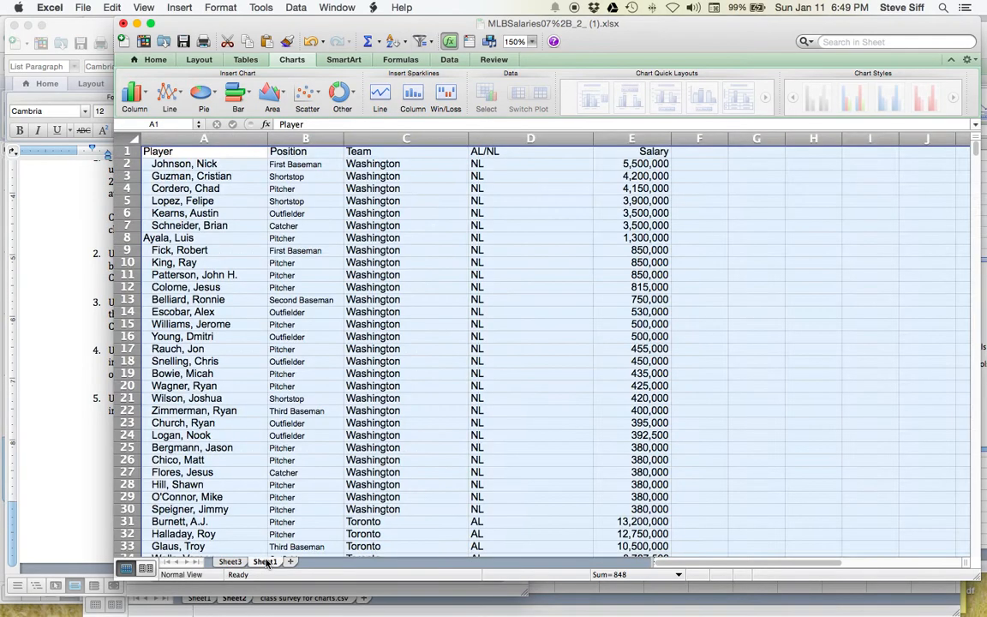
{"action": "left_click", "coordinate": [295, 7]}
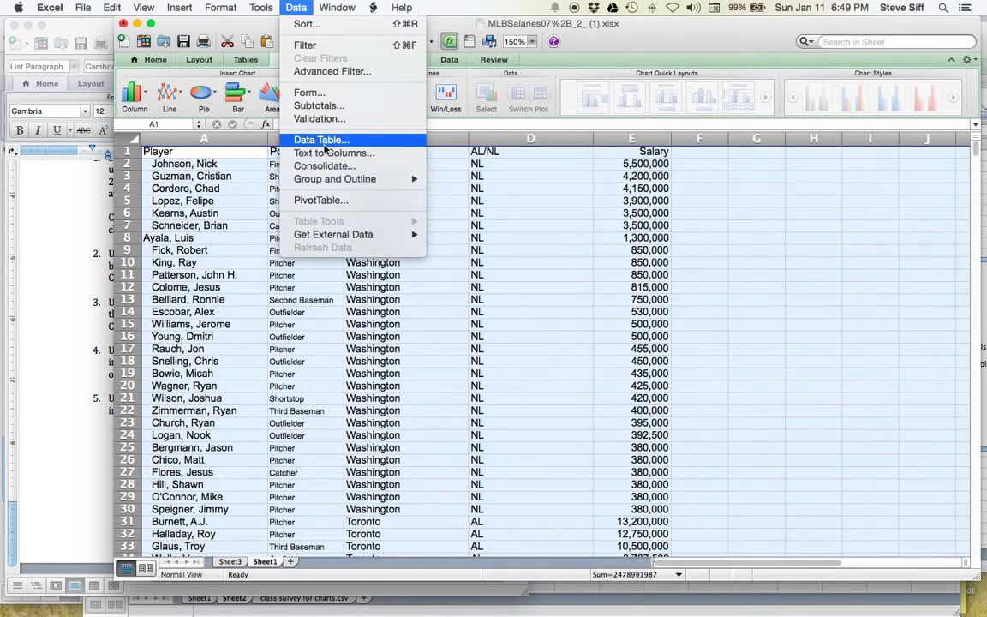
{"action": "left_click", "coordinate": [318, 199]}
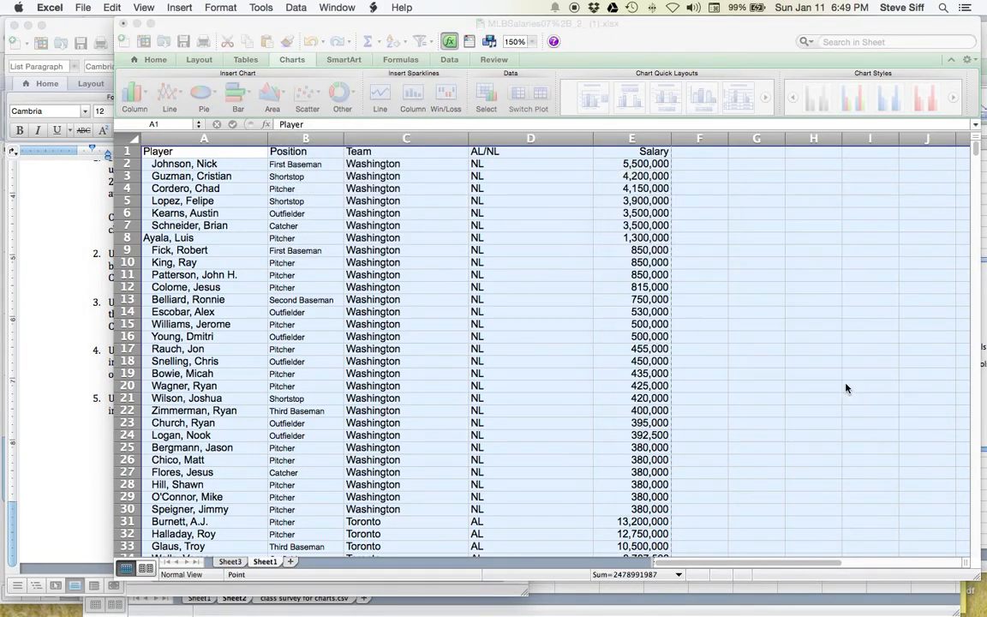
{"action": "left_click", "coordinate": [845, 380]}
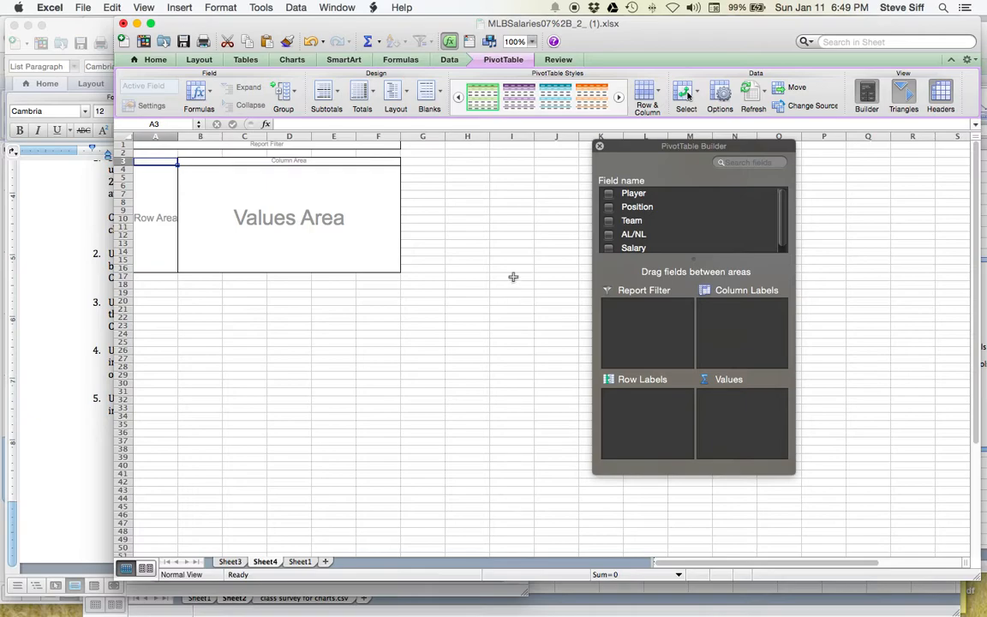
Set Position as the new PivotTable's row labels and add Salary as its values.
{"action": "mouse_move", "coordinate": [436, 24]}
{"action": "left_mouse_down"}
{"action": "mouse_move", "coordinate": [746, 73]}
{"action": "mouse_move", "coordinate": [447, 12]}
{"action": "left_mouse_up"}
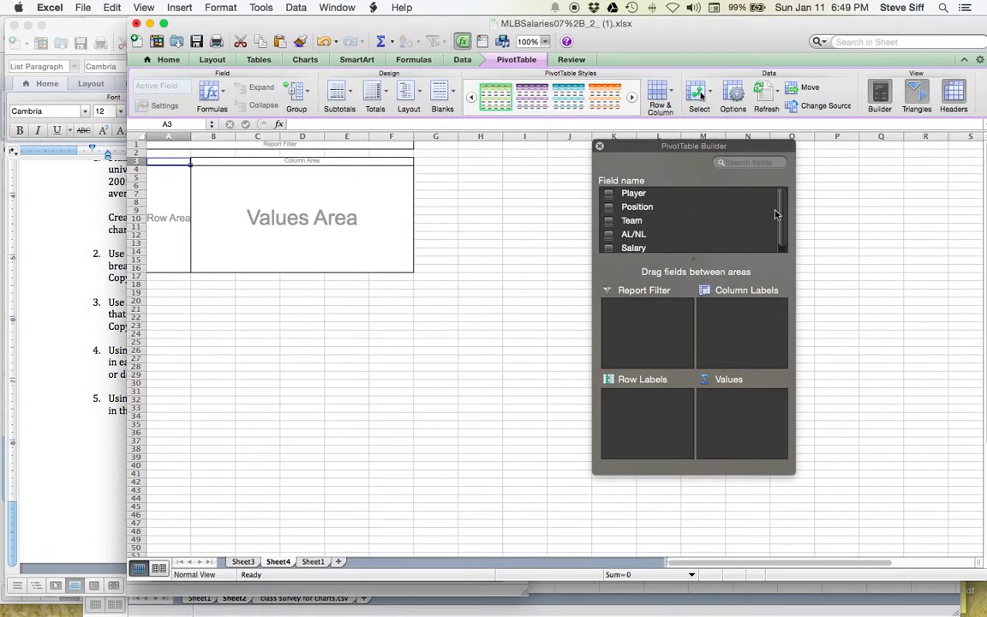
{"action": "left_click_drag", "start_coordinate": [778, 207], "coordinate": [779, 218]}
{"action": "left_click_drag", "start_coordinate": [650, 207], "coordinate": [652, 401]}
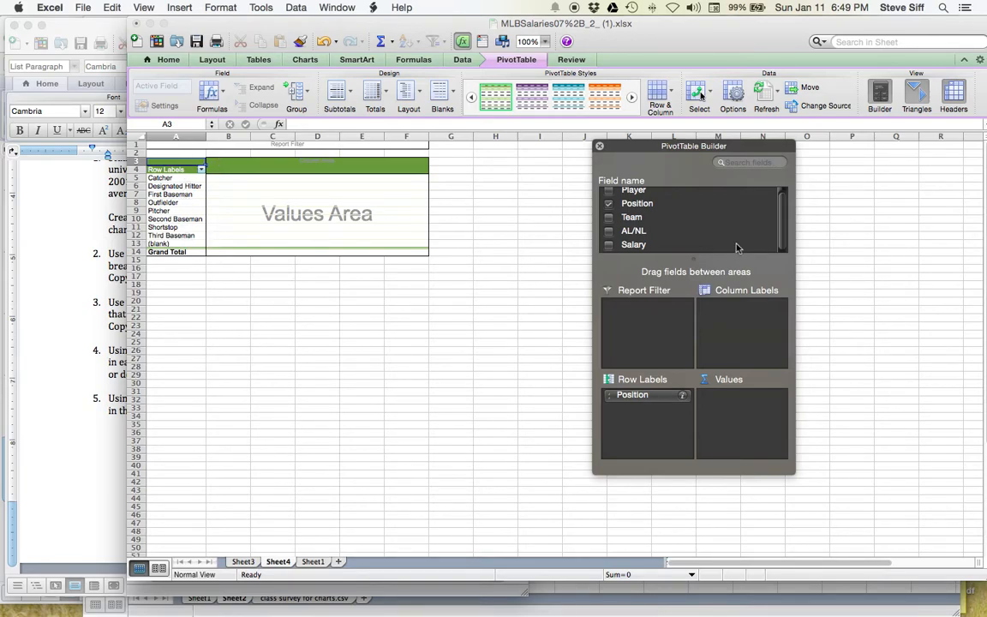
{"action": "left_click_drag", "start_coordinate": [642, 246], "coordinate": [747, 398]}
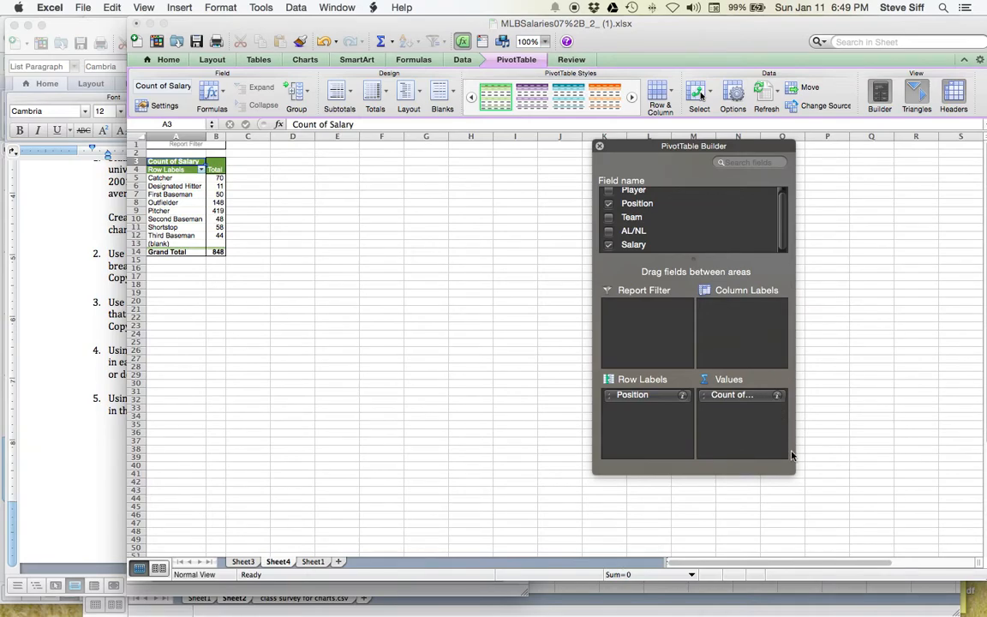
Widen the field builder, summarize the Salary values by Average, and add AL/NL as the column labels.
{"action": "left_click_drag", "start_coordinate": [793, 471], "coordinate": [833, 474]}
{"action": "left_click", "coordinate": [821, 396]}
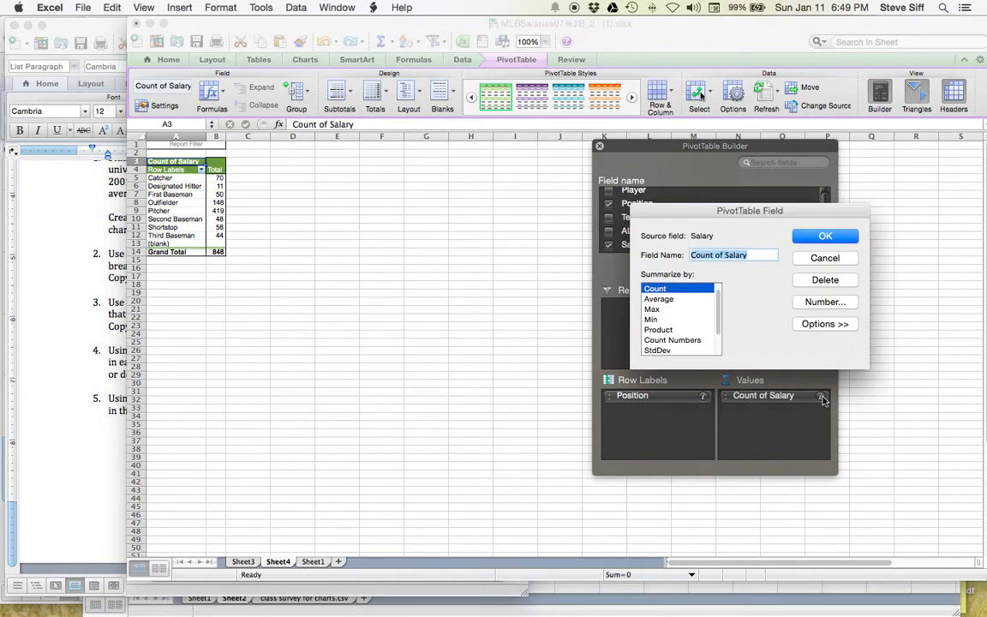
{"action": "scroll", "coordinate": [673, 318], "scroll_direction": "down", "scroll_amount": 1}
{"action": "scroll", "coordinate": [673, 318], "scroll_direction": "down", "scroll_amount": 3}
{"action": "scroll", "coordinate": [673, 318], "scroll_direction": "up", "scroll_amount": 3}
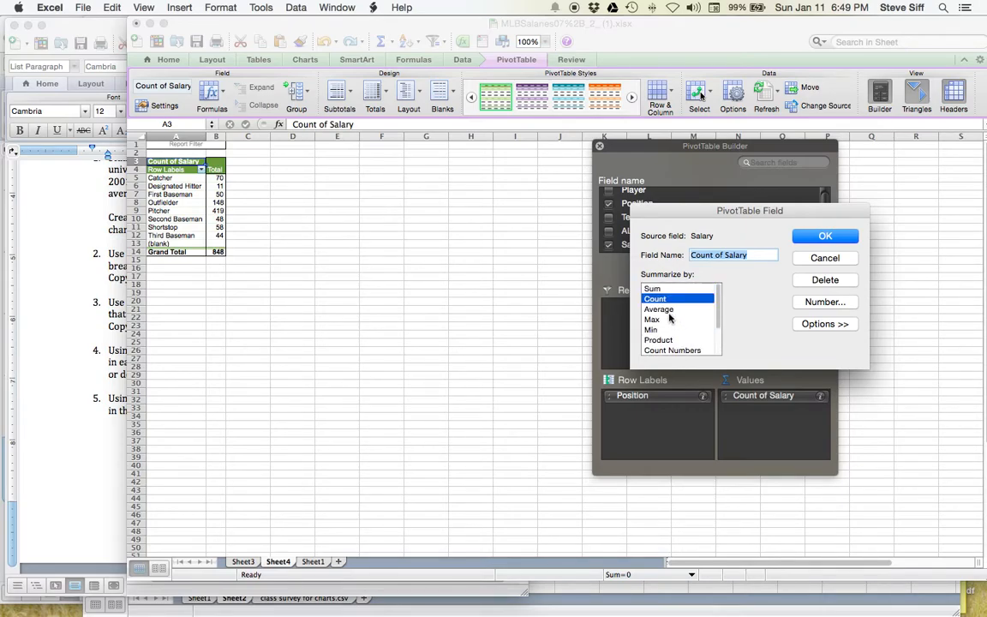
{"action": "left_click", "coordinate": [659, 310]}
{"action": "left_click", "coordinate": [824, 236]}
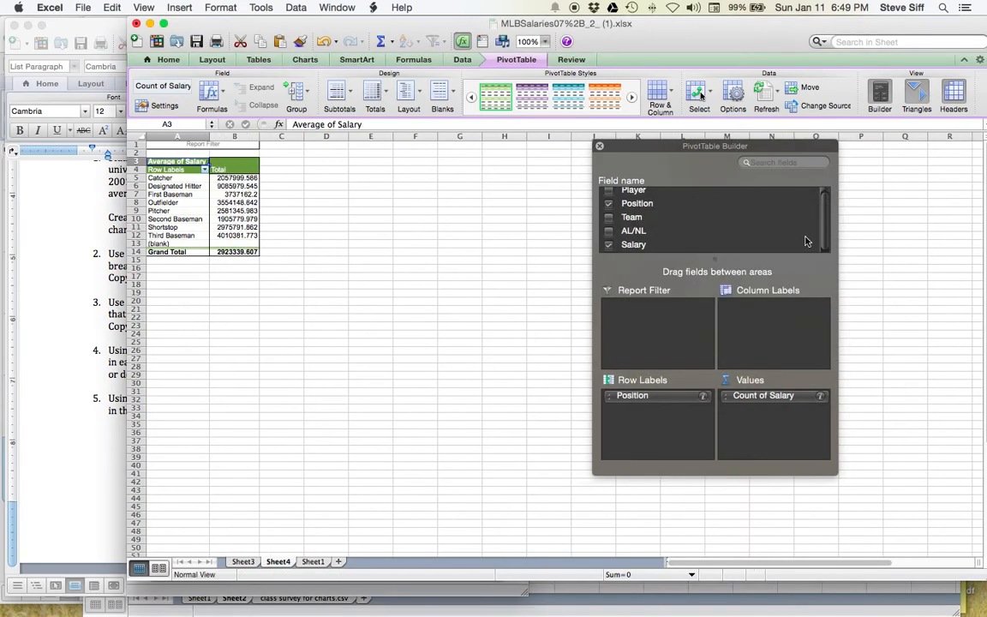
{"action": "left_click_drag", "start_coordinate": [820, 222], "coordinate": [820, 205]}
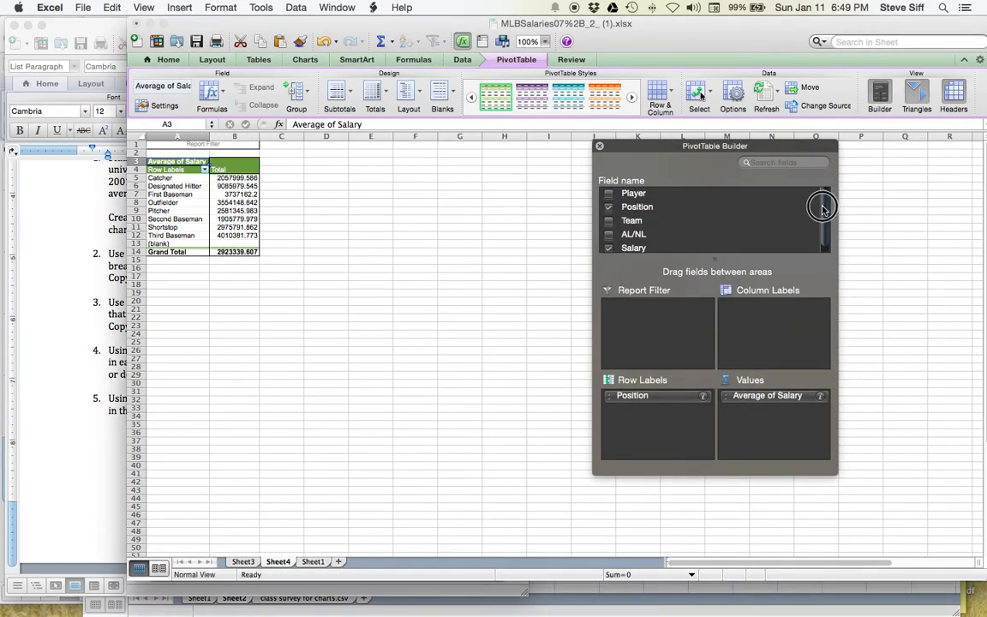
{"action": "left_click_drag", "start_coordinate": [634, 234], "coordinate": [743, 325]}
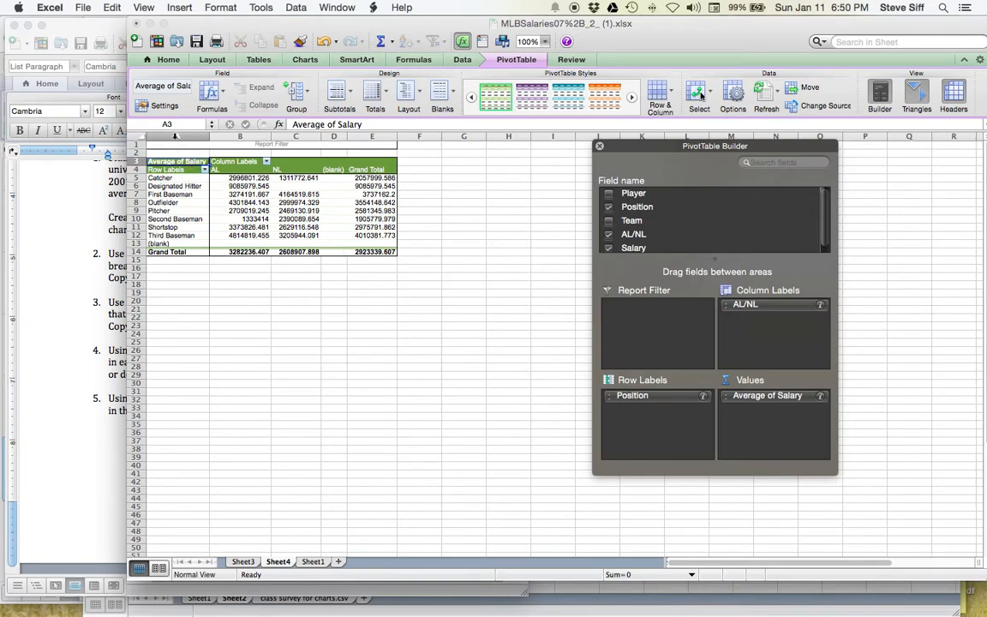
Zoom the sheet to 125% and format columns A to E with comma separators and no decimal places.
{"action": "left_click_drag", "start_coordinate": [174, 137], "coordinate": [360, 154]}
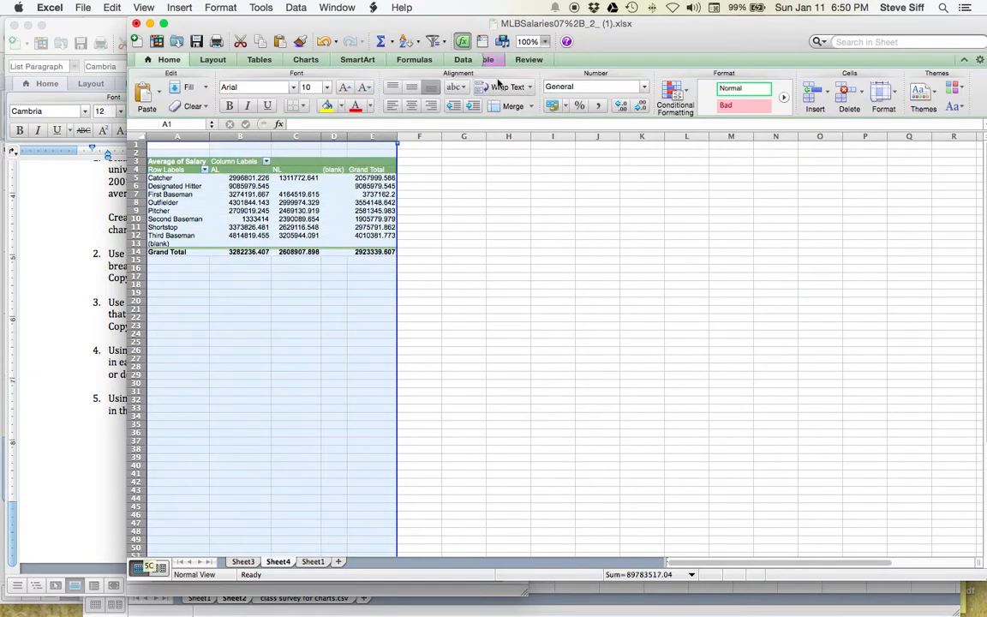
{"action": "left_click", "coordinate": [544, 41]}
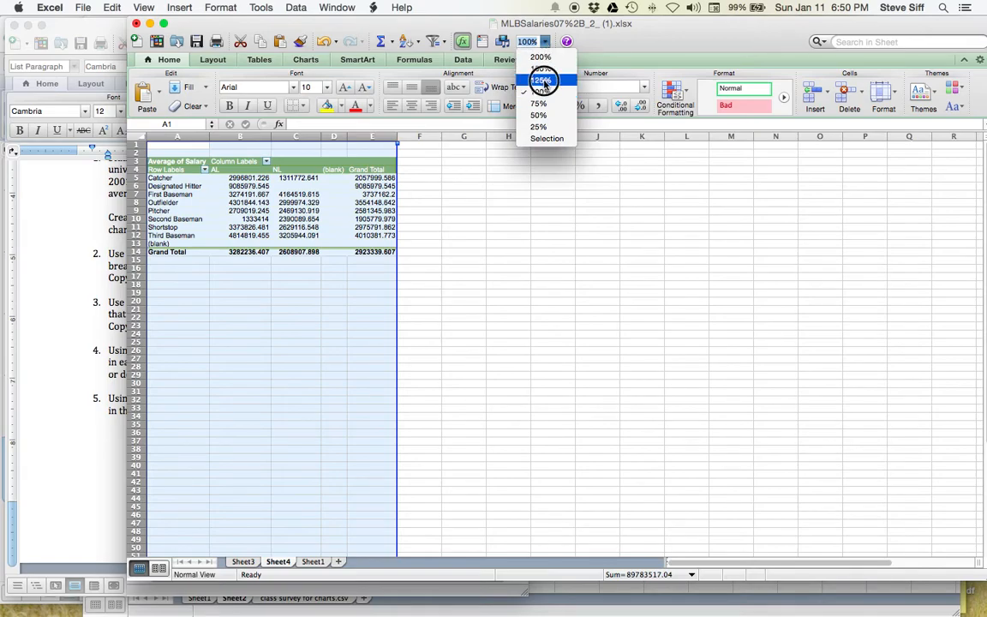
{"action": "left_click", "coordinate": [543, 80]}
{"action": "left_click", "coordinate": [643, 90]}
{"action": "left_click", "coordinate": [573, 115]}
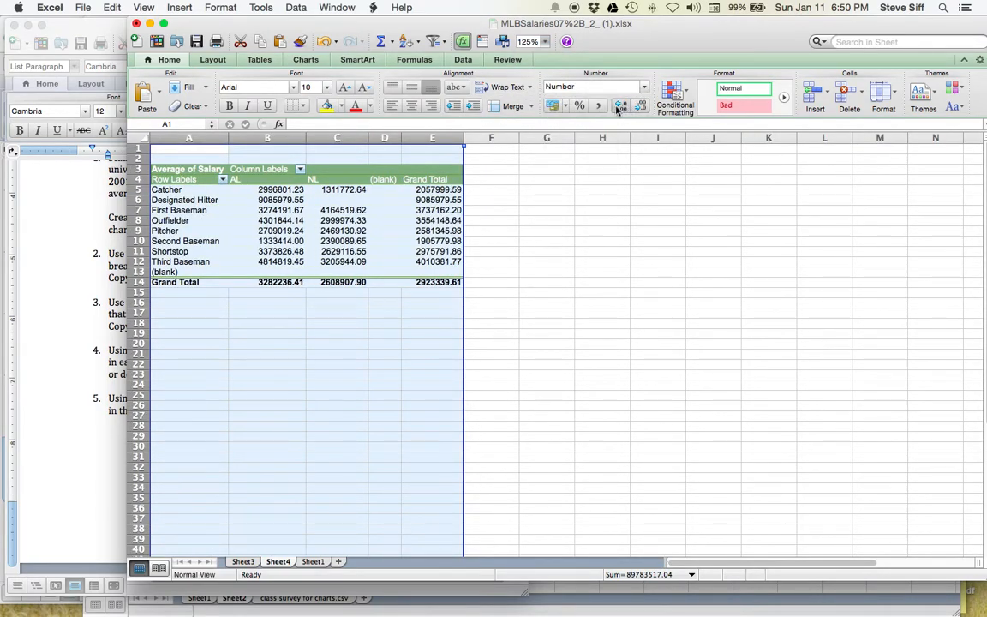
{"action": "left_click", "coordinate": [600, 107]}
{"action": "left_click", "coordinate": [640, 107]}
{"action": "left_click", "coordinate": [641, 106]}
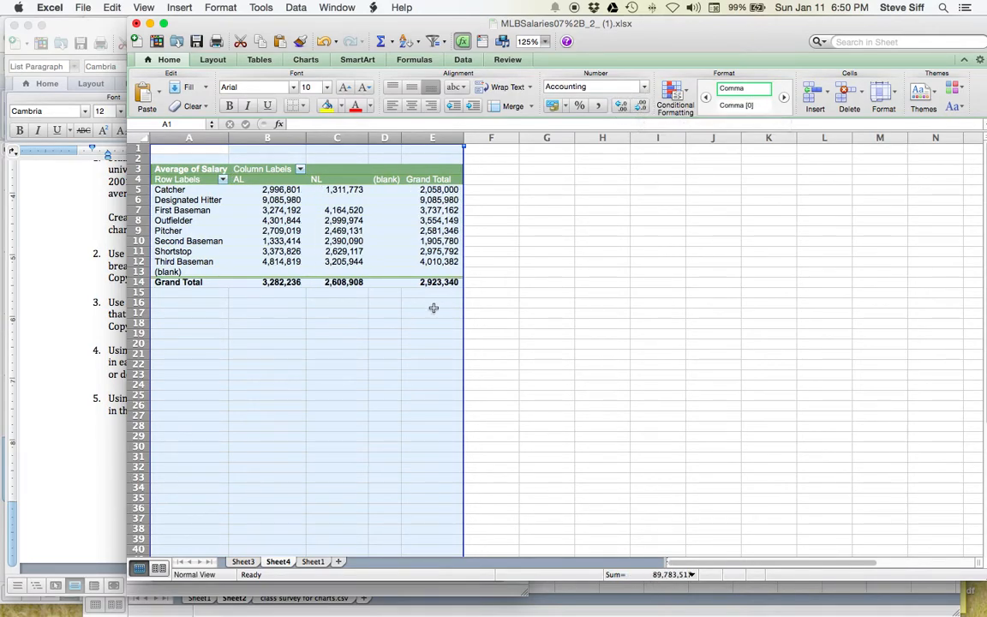
{"action": "left_click", "coordinate": [501, 272]}
Copy the PivotTable's label row and eight position rows (A4:E12) and paste them as values only starting at cell G1.
{"action": "left_click_drag", "start_coordinate": [177, 179], "coordinate": [429, 260]}
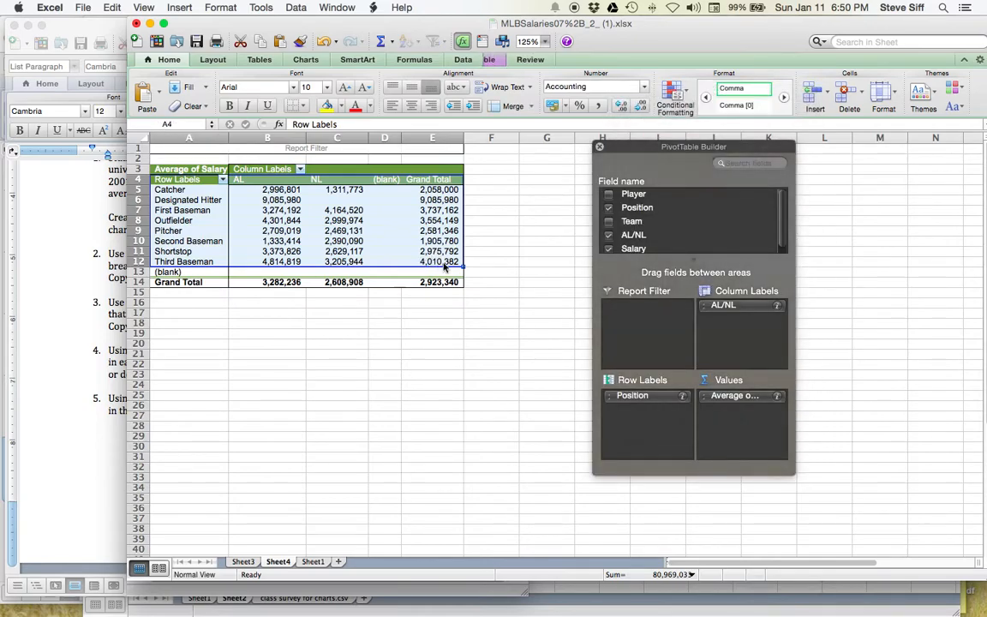
{"action": "left_click", "coordinate": [112, 8]}
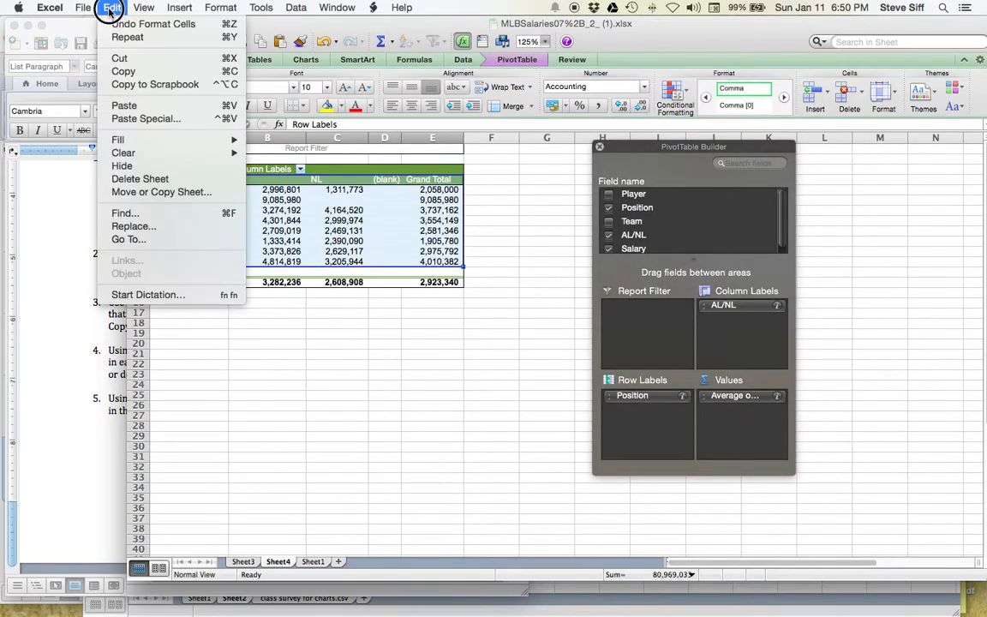
{"action": "left_click", "coordinate": [122, 71]}
{"action": "left_click", "coordinate": [541, 150]}
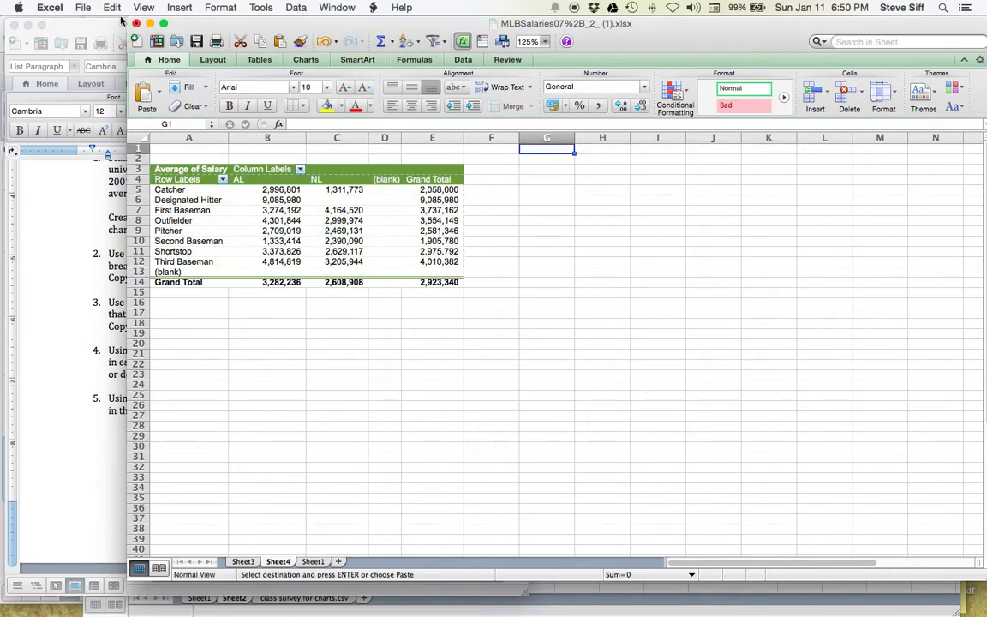
{"action": "left_click", "coordinate": [113, 8]}
{"action": "left_click", "coordinate": [159, 119]}
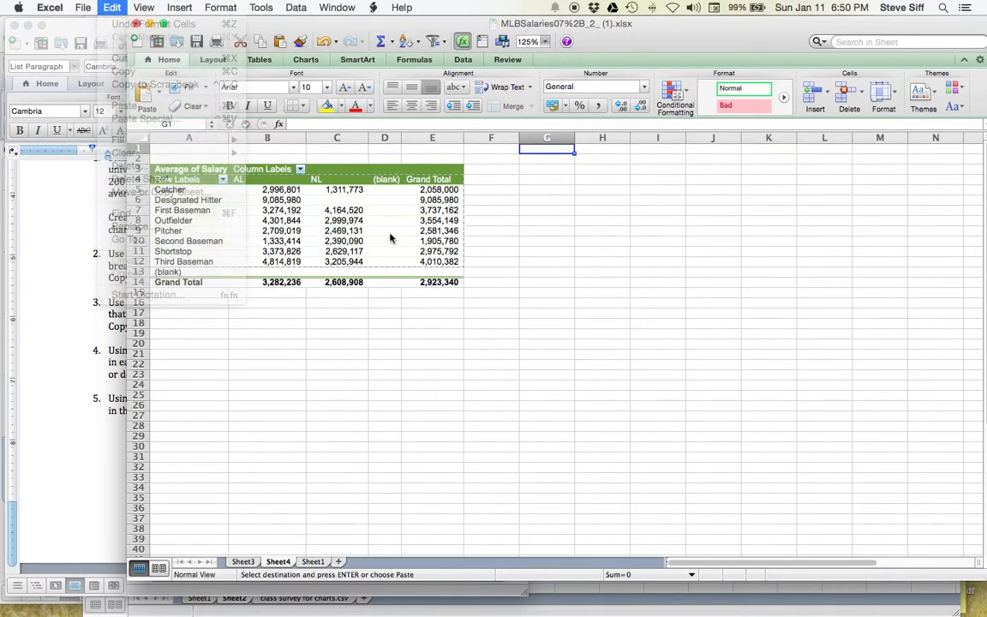
{"action": "left_click", "coordinate": [685, 228]}
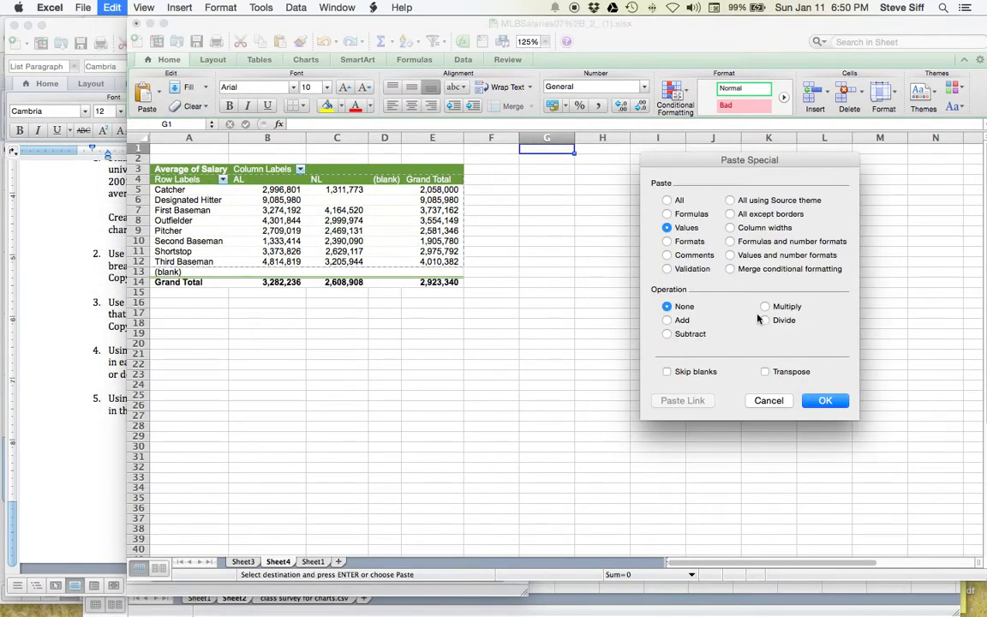
{"action": "left_click", "coordinate": [818, 399]}
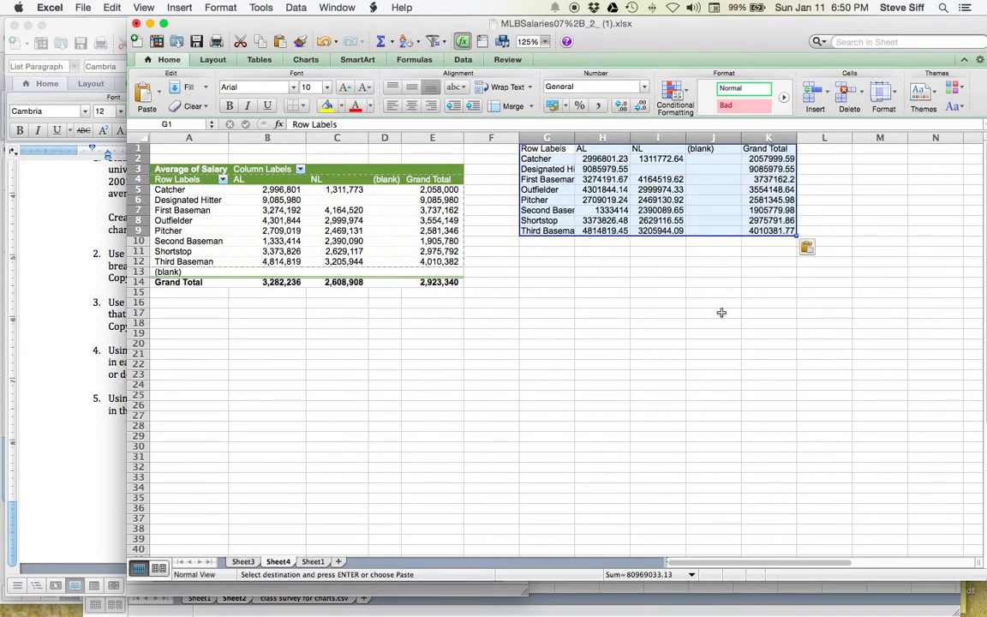
{"action": "left_click", "coordinate": [727, 243]}
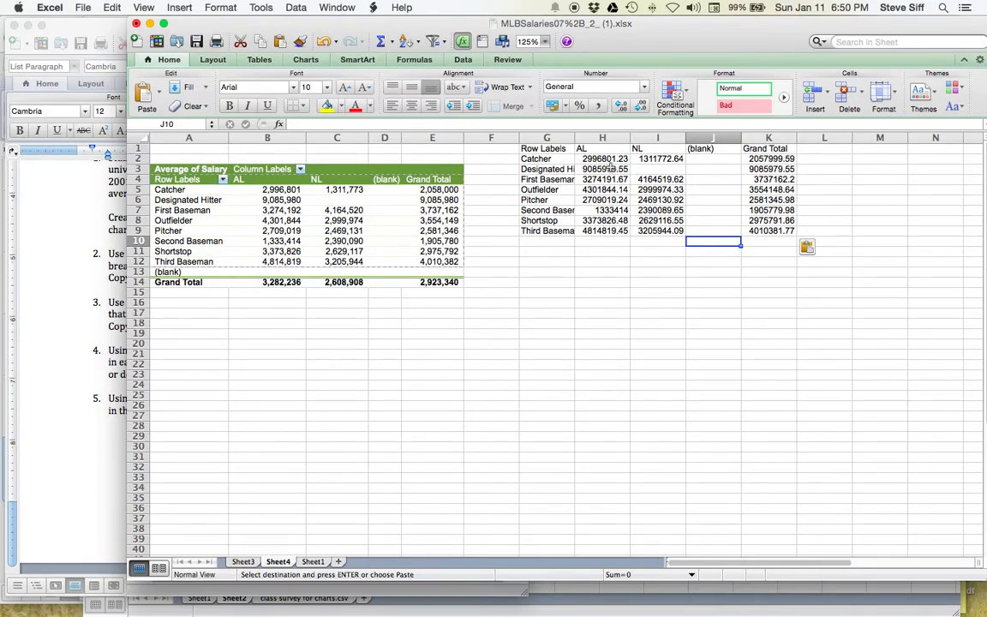
Add a filter to the pasted table G1:I9 and sort it by AL in descending order.
{"action": "left_click_drag", "start_coordinate": [546, 150], "coordinate": [669, 237]}
{"action": "left_click", "coordinate": [296, 8]}
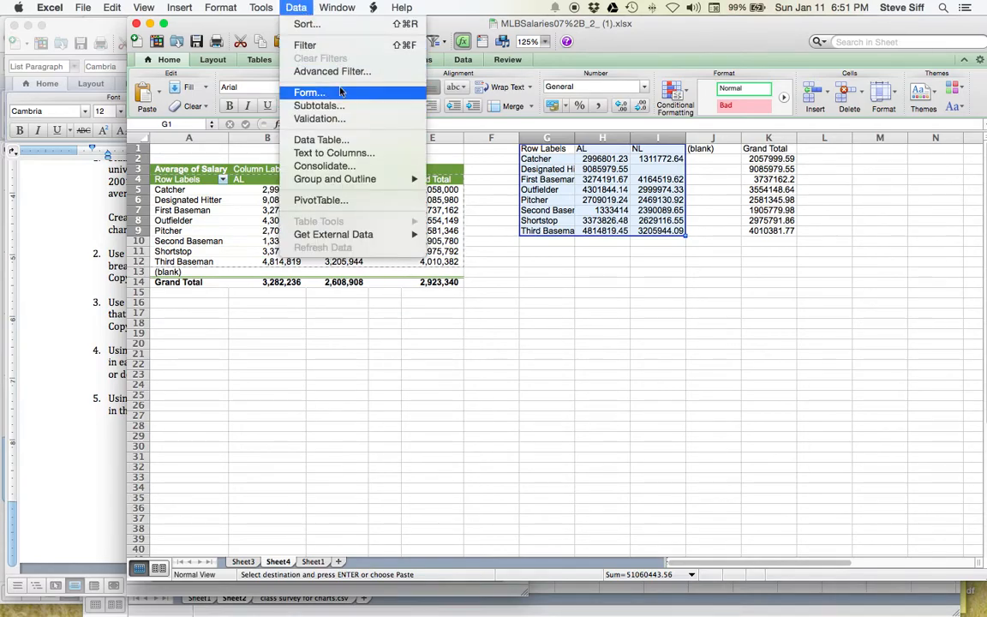
{"action": "left_click", "coordinate": [326, 45]}
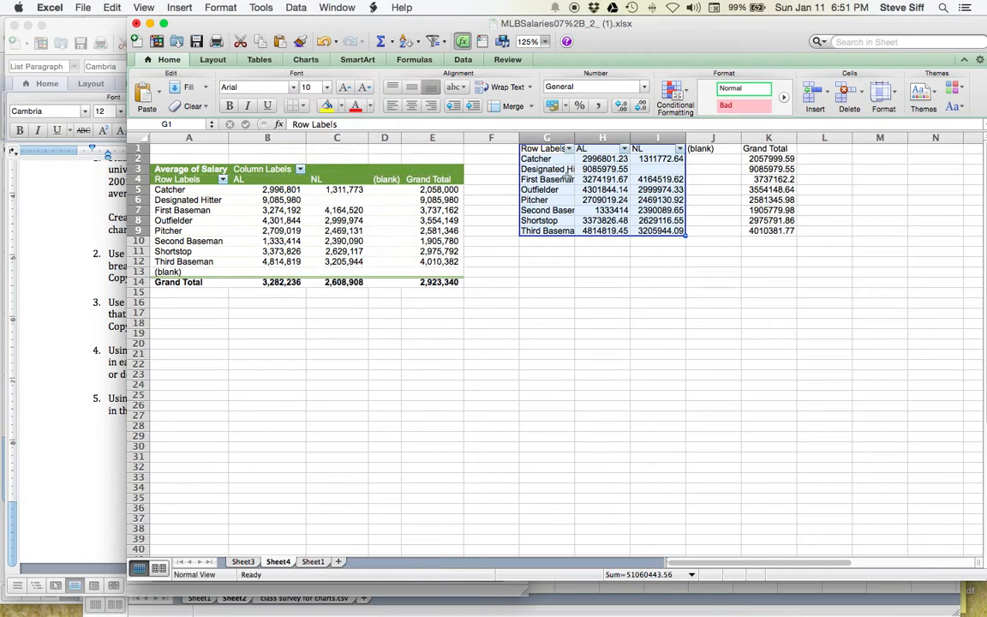
{"action": "left_click", "coordinate": [624, 149]}
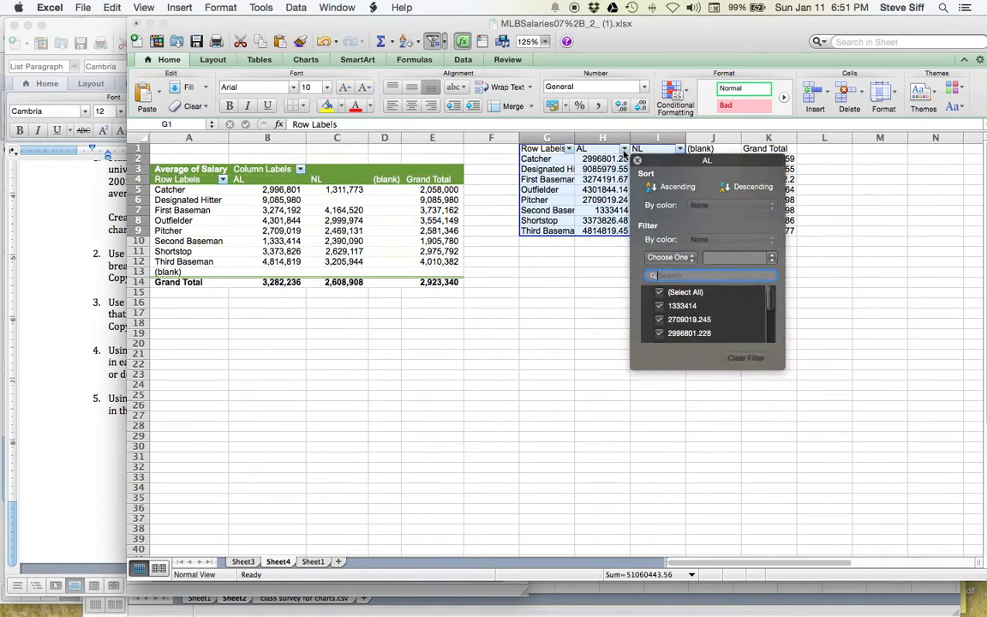
{"action": "left_click", "coordinate": [738, 188]}
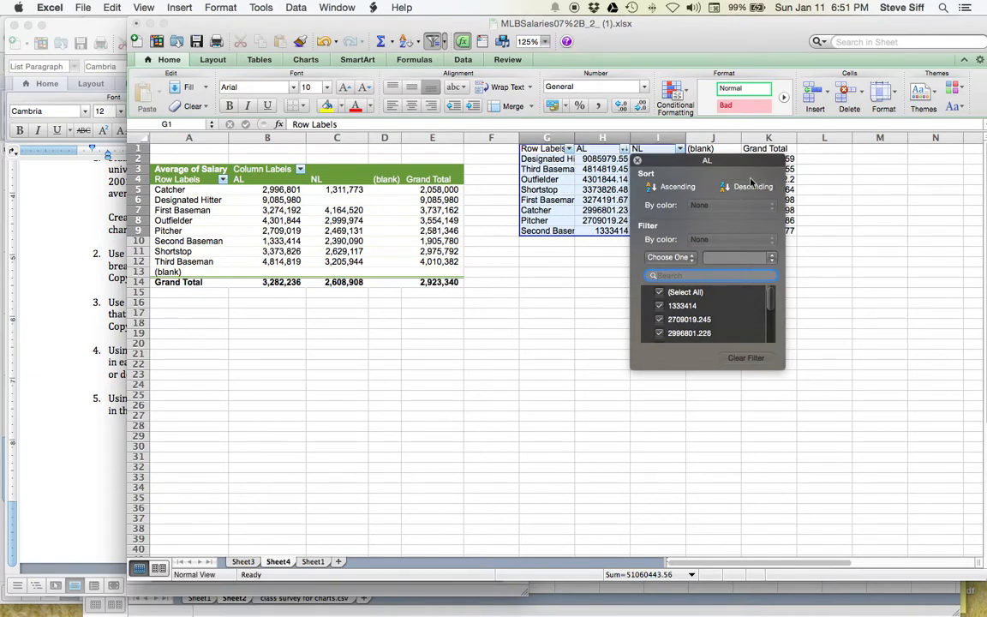
{"action": "left_click", "coordinate": [636, 160]}
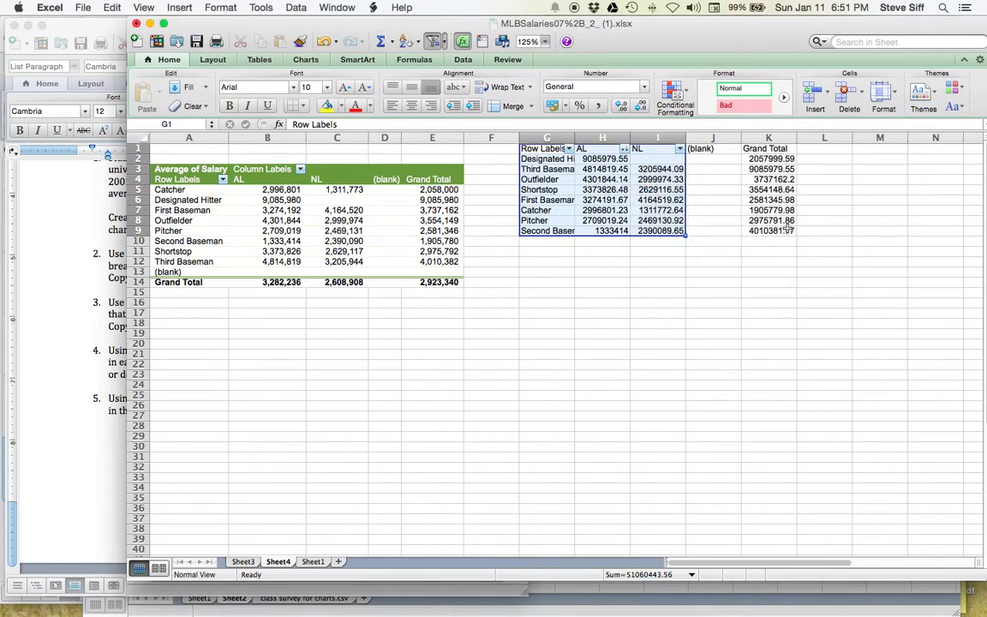
Delete the pasted (blank) and Grand Total cells in J1:L11, shifting the cells up.
{"action": "left_click", "coordinate": [771, 231]}
{"action": "left_click_drag", "start_coordinate": [810, 248], "coordinate": [716, 151]}
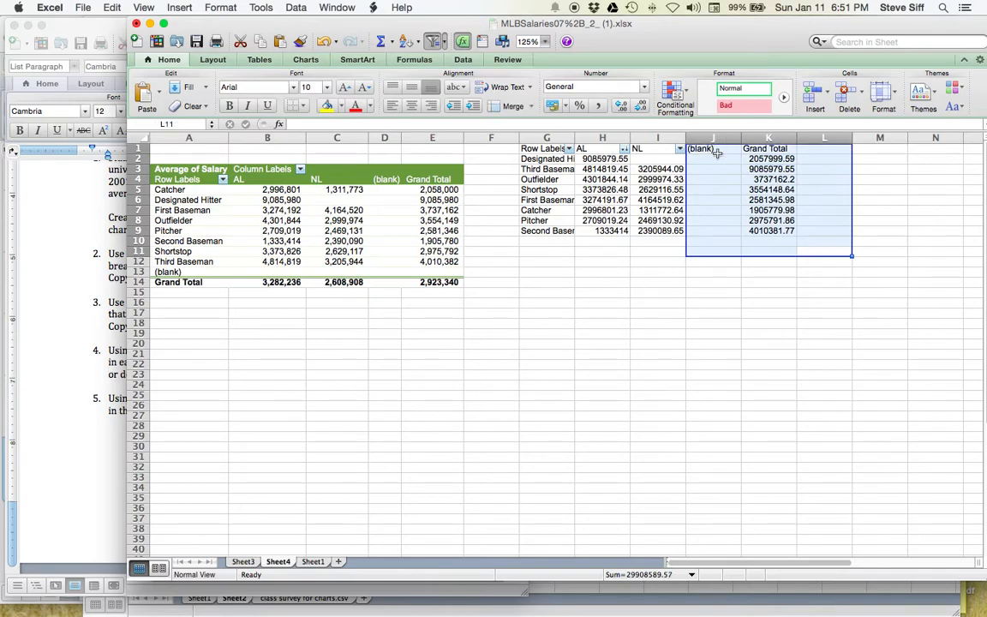
{"action": "key", "text": "BackSpace"}
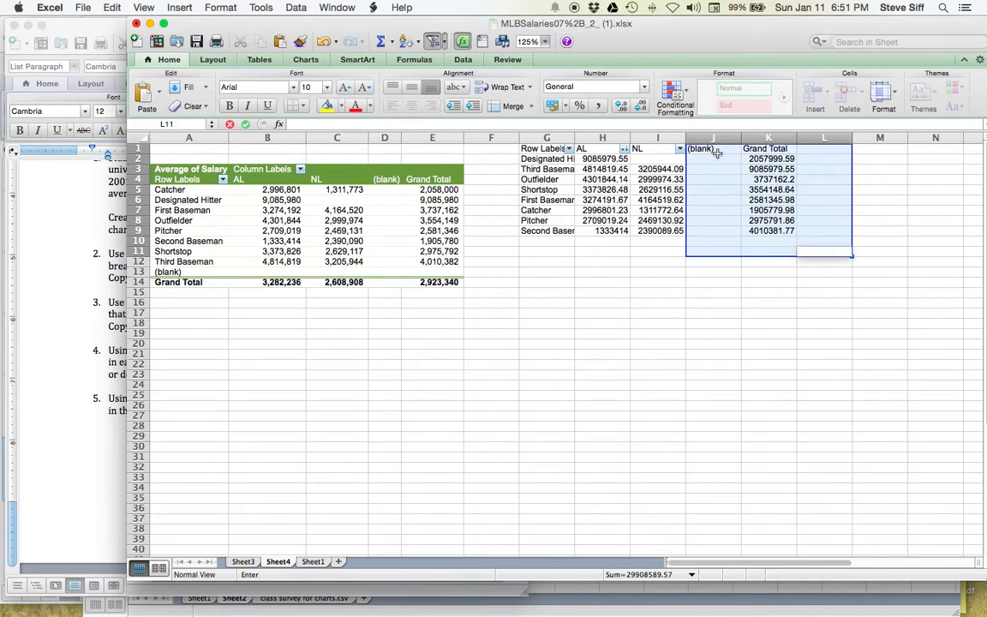
{"action": "scroll", "coordinate": [718, 158], "scroll_direction": "down", "scroll_amount": 1}
{"action": "right_click", "coordinate": [719, 161]}
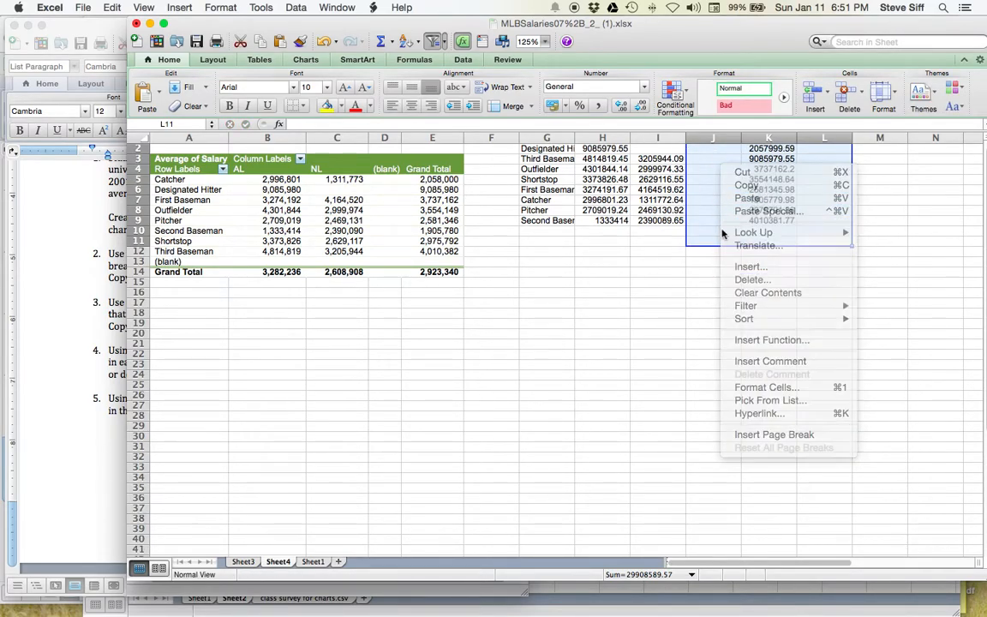
{"action": "left_click", "coordinate": [751, 280]}
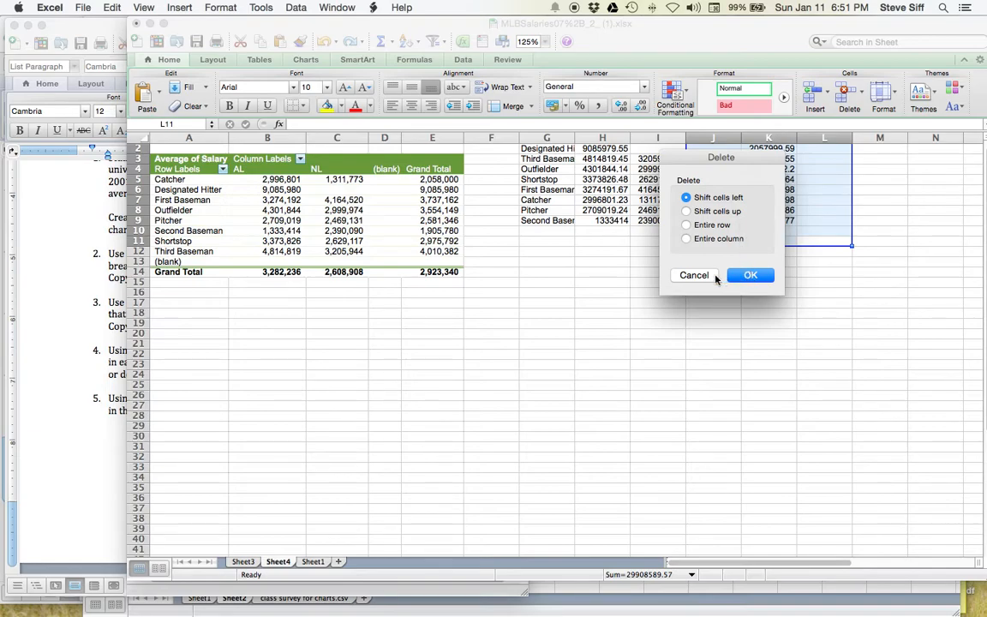
{"action": "left_click", "coordinate": [686, 211]}
{"action": "left_click", "coordinate": [750, 275]}
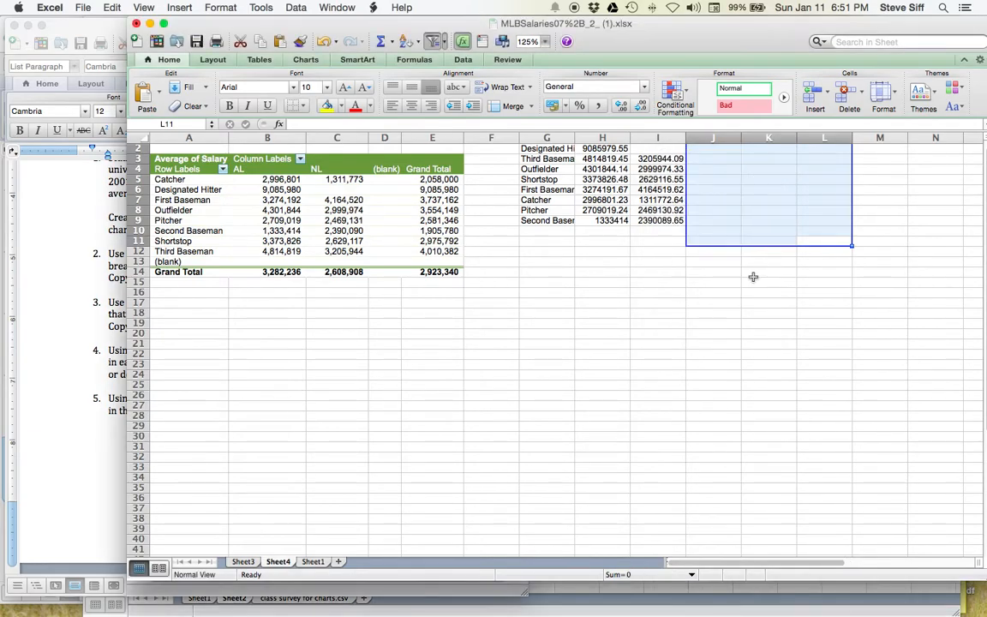
Change the Row Labels header in cell G1 to Position.
{"action": "left_click", "coordinate": [616, 248]}
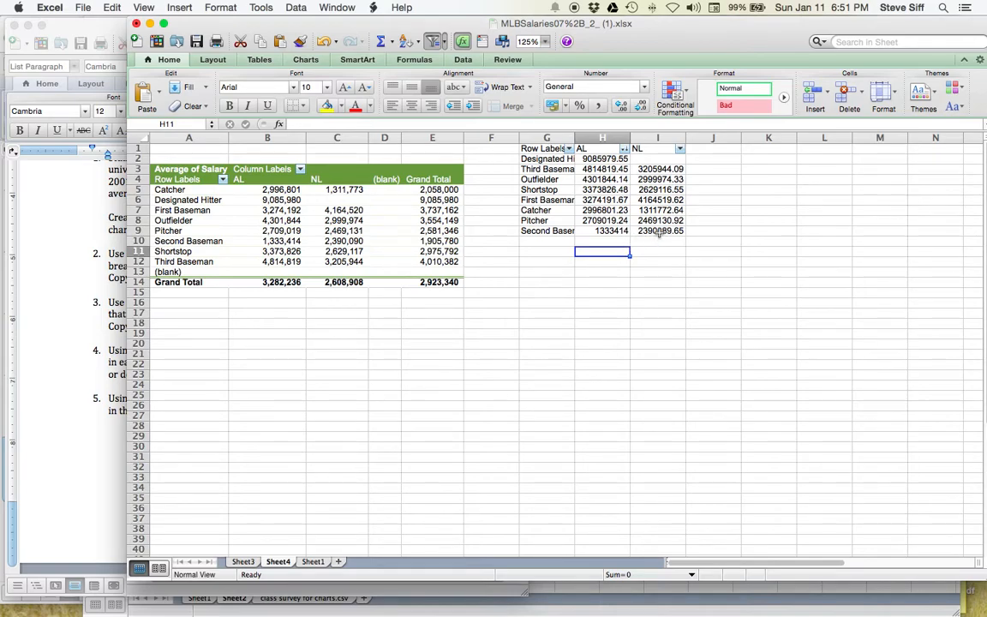
{"action": "left_click", "coordinate": [662, 230]}
{"action": "left_click_drag", "start_coordinate": [662, 231], "coordinate": [553, 151]}
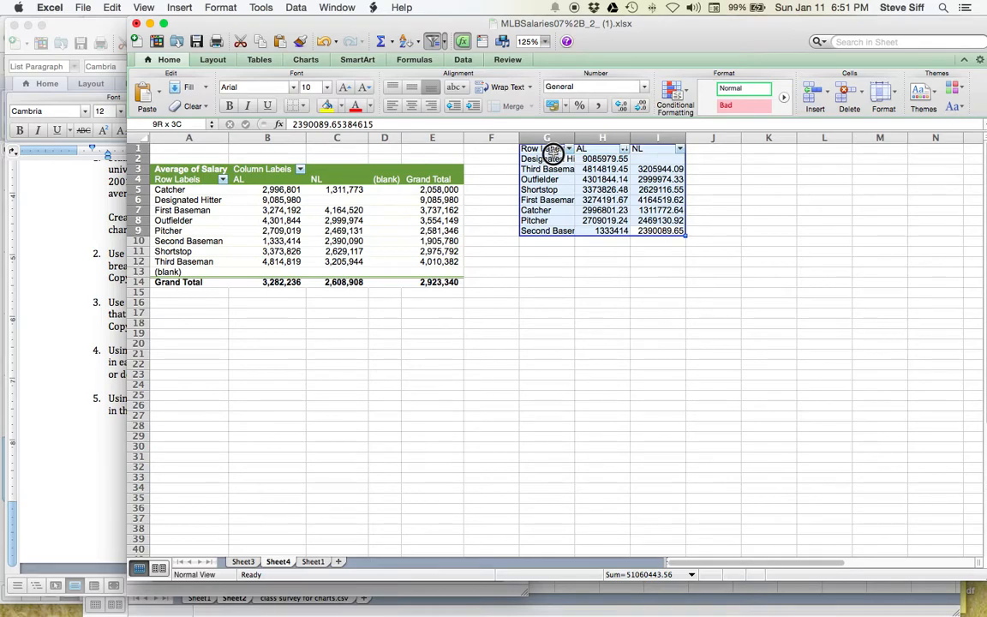
{"action": "left_click", "coordinate": [542, 148]}
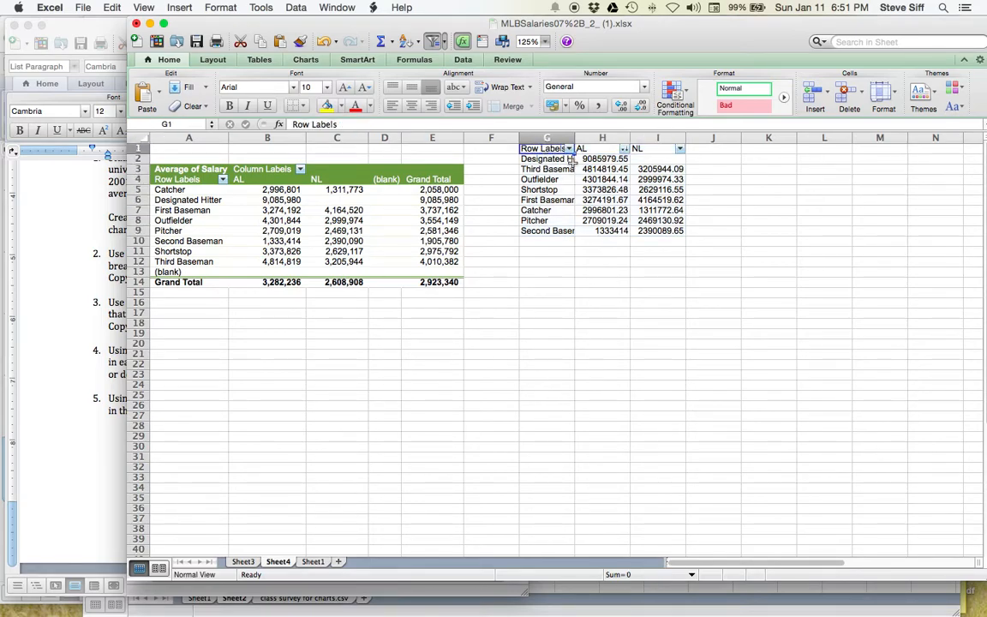
{"action": "type", "text": "Position"}
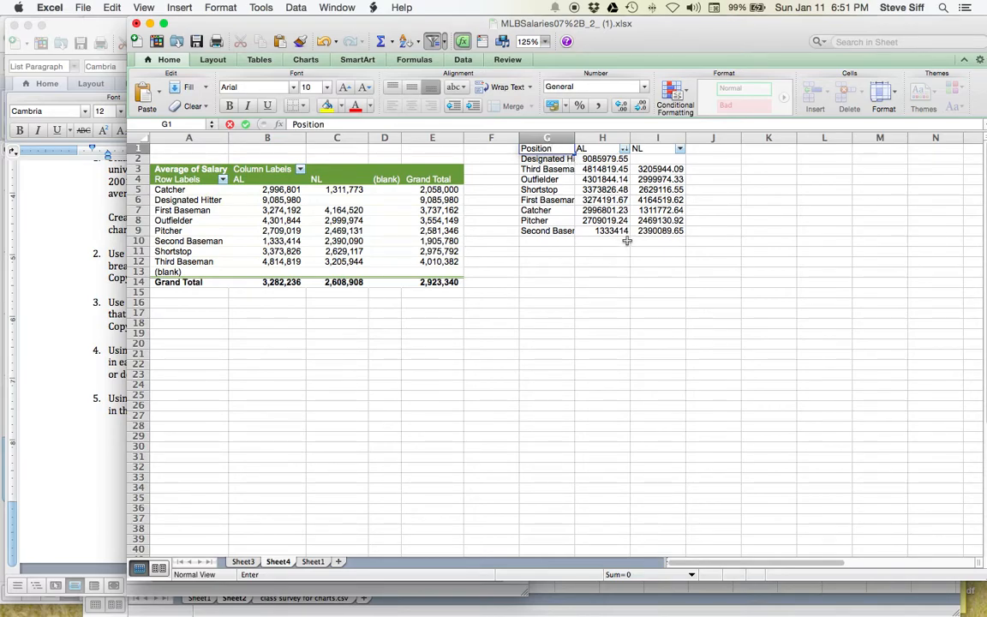
Insert a 2-D clustered bar chart from G1:I9 and enlarge it to extend down to about row 39.
{"action": "left_click_drag", "start_coordinate": [657, 233], "coordinate": [556, 150]}
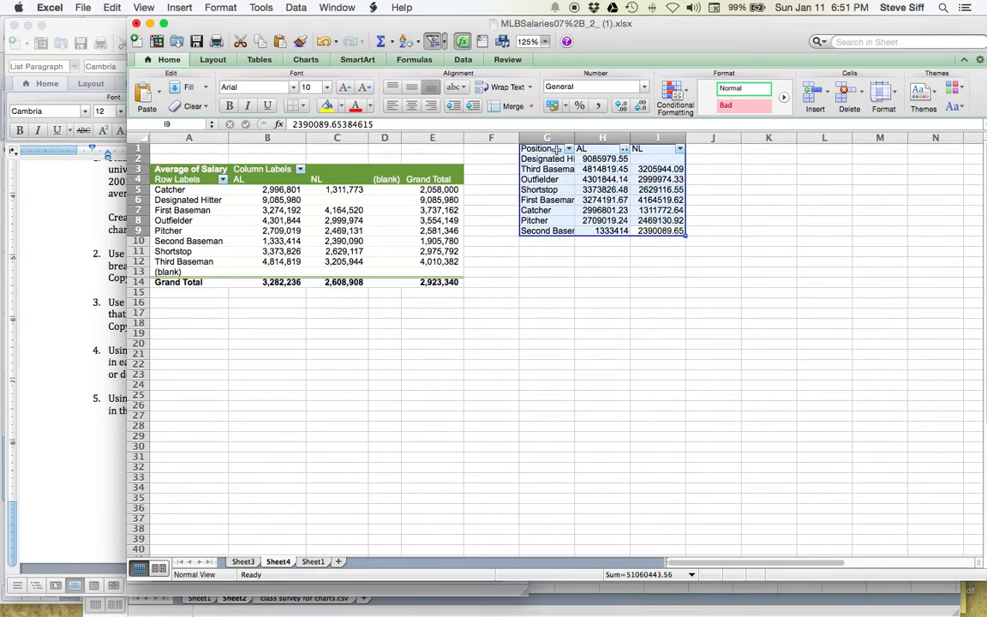
{"action": "scroll", "coordinate": [479, 146], "scroll_direction": "right", "scroll_amount": 1}
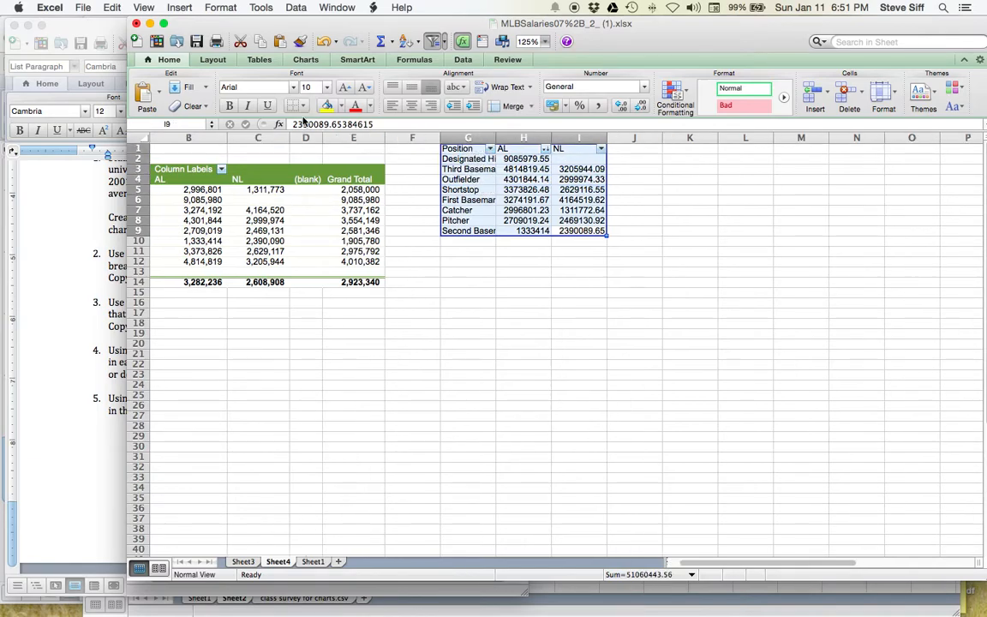
{"action": "left_click", "coordinate": [305, 60]}
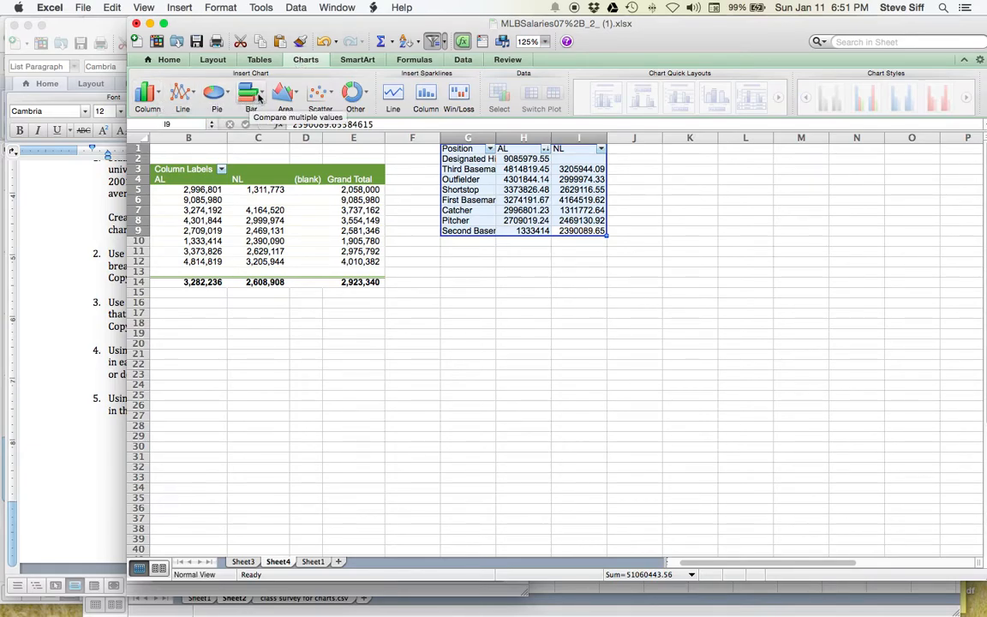
{"action": "left_click", "coordinate": [260, 97]}
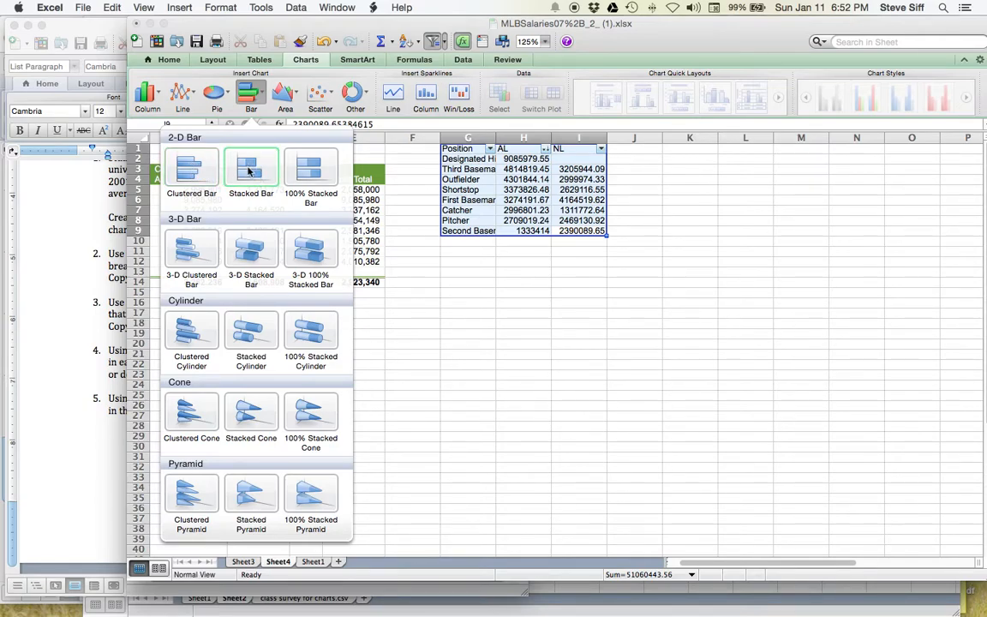
{"action": "left_click", "coordinate": [192, 170]}
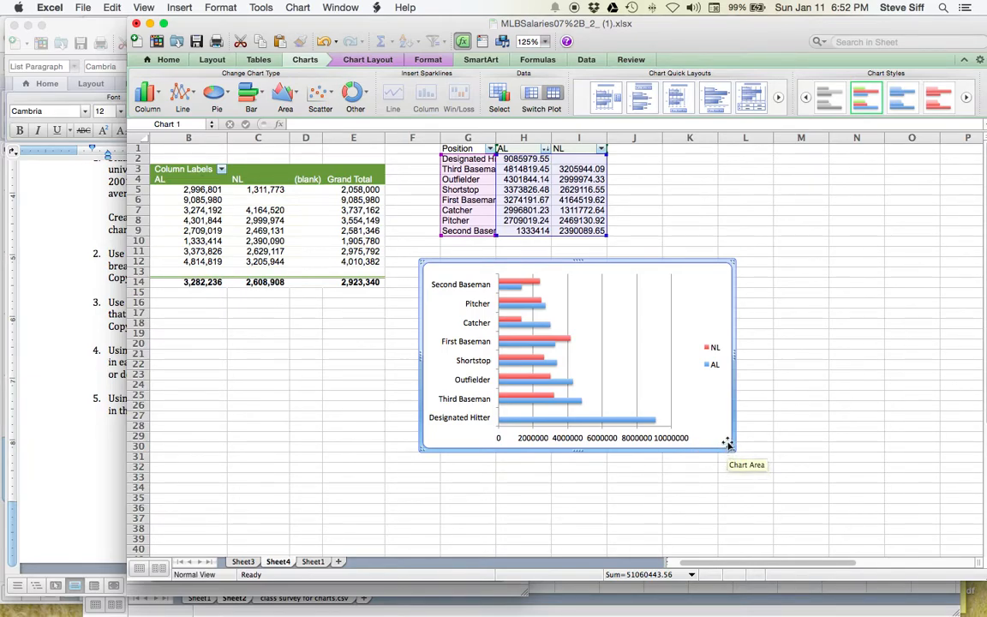
{"action": "left_click_drag", "start_coordinate": [734, 452], "coordinate": [863, 545]}
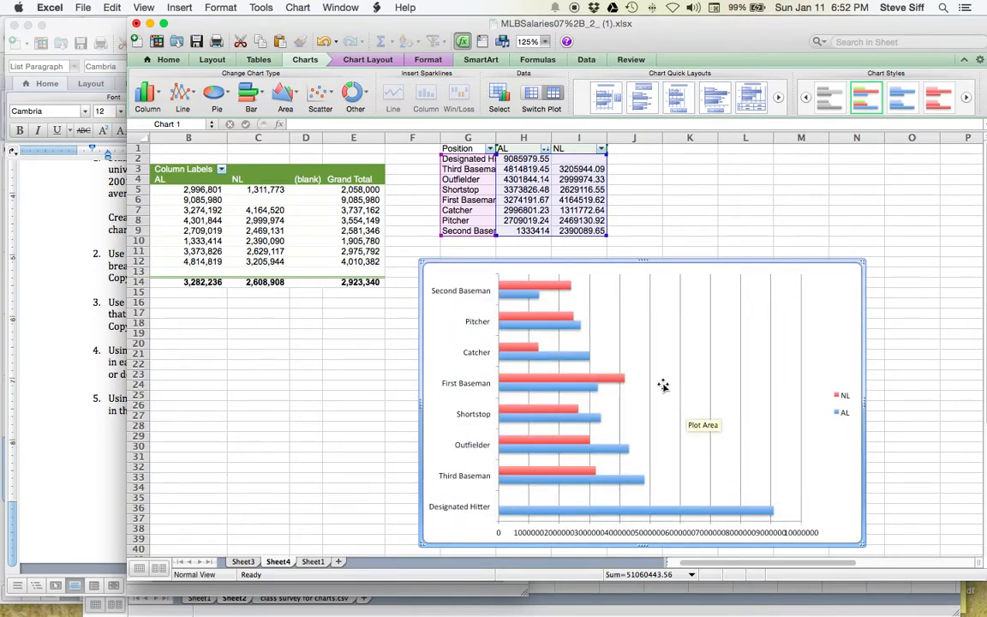
{"action": "scroll", "coordinate": [660, 378], "scroll_direction": "down", "scroll_amount": 3}
{"action": "mouse_move", "coordinate": [639, 420]}
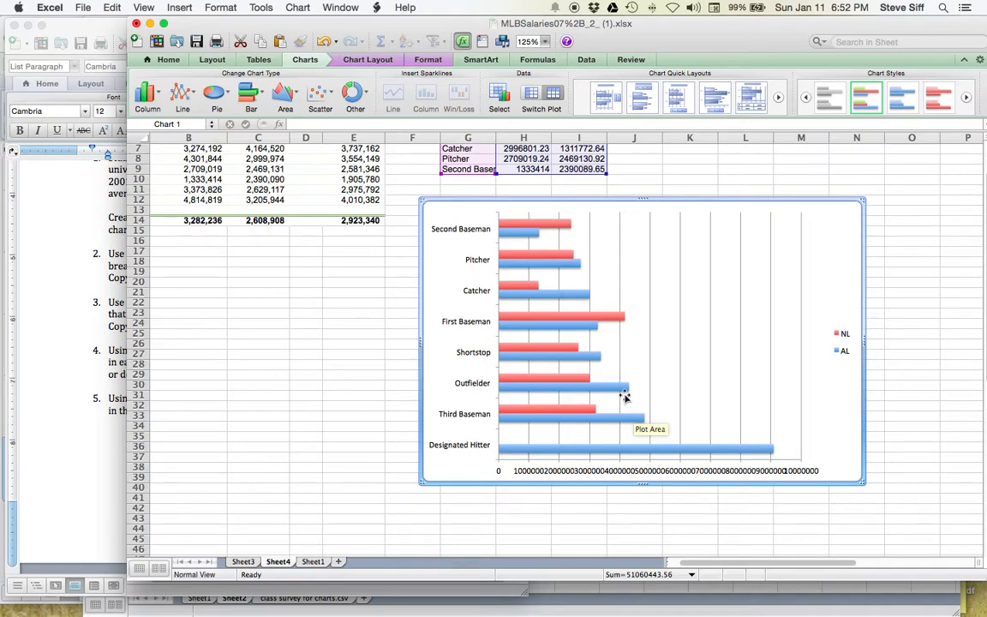
{"action": "scroll", "coordinate": [625, 396], "scroll_direction": "up", "scroll_amount": 3}
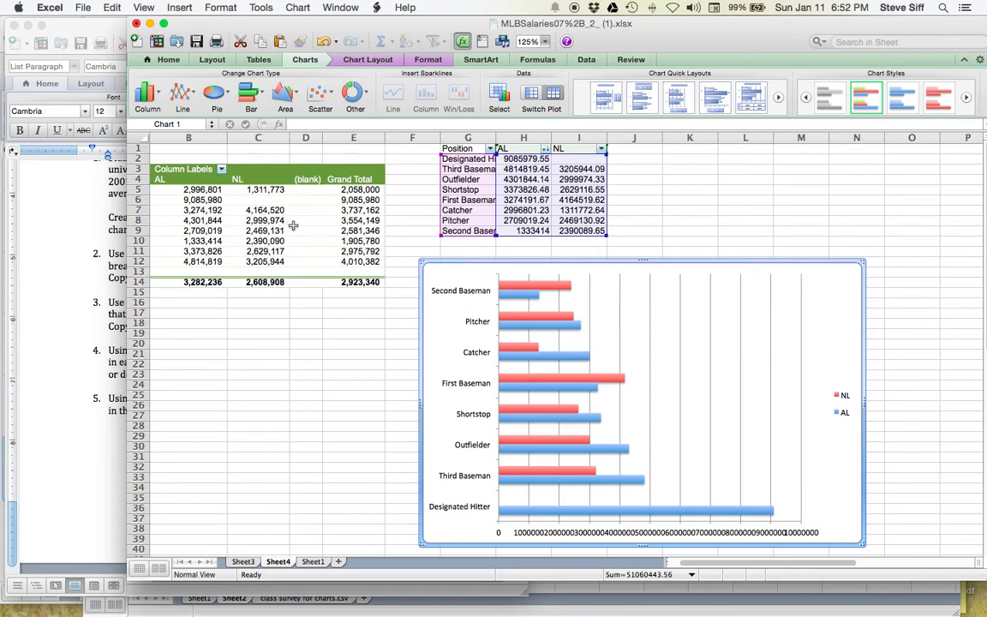
Close the PivotTable Builder and move the bar chart up so it starts at about row 9.
{"action": "left_click", "coordinate": [298, 171]}
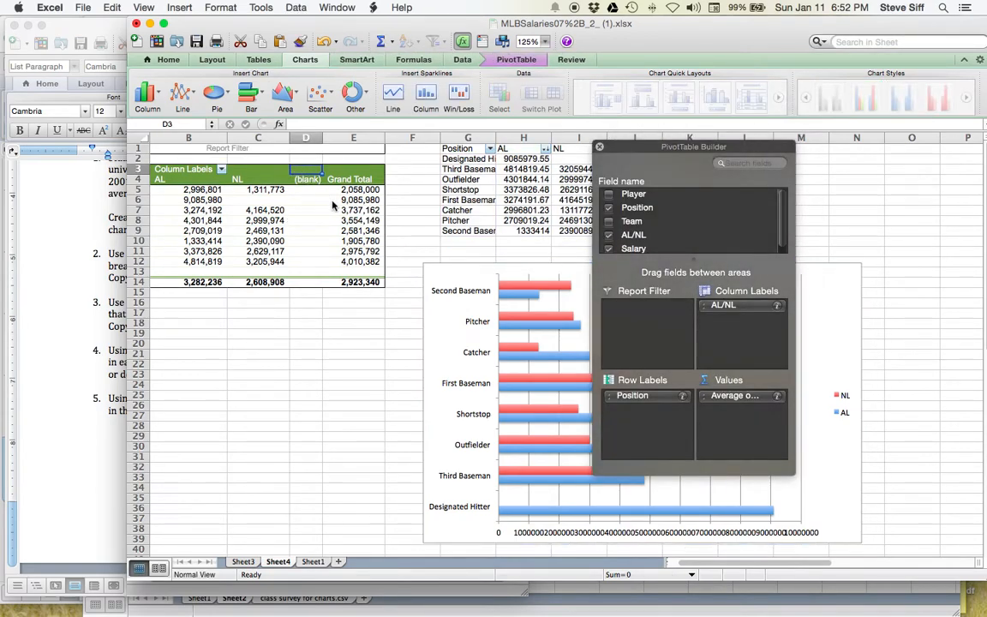
{"action": "left_click", "coordinate": [449, 325]}
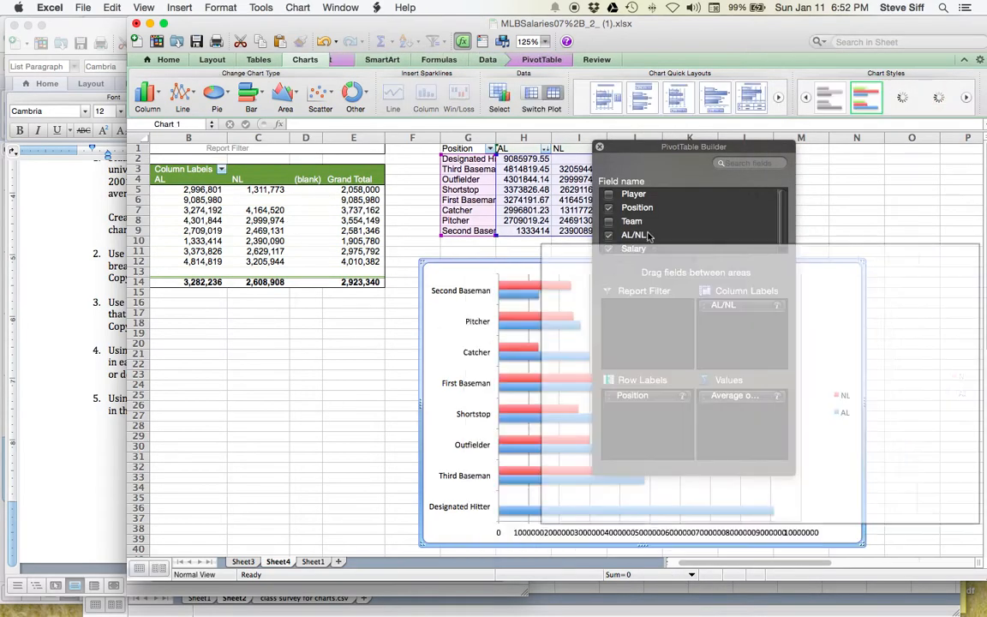
{"action": "left_click", "coordinate": [600, 146]}
{"action": "left_click_drag", "start_coordinate": [688, 246], "coordinate": [555, 229]}
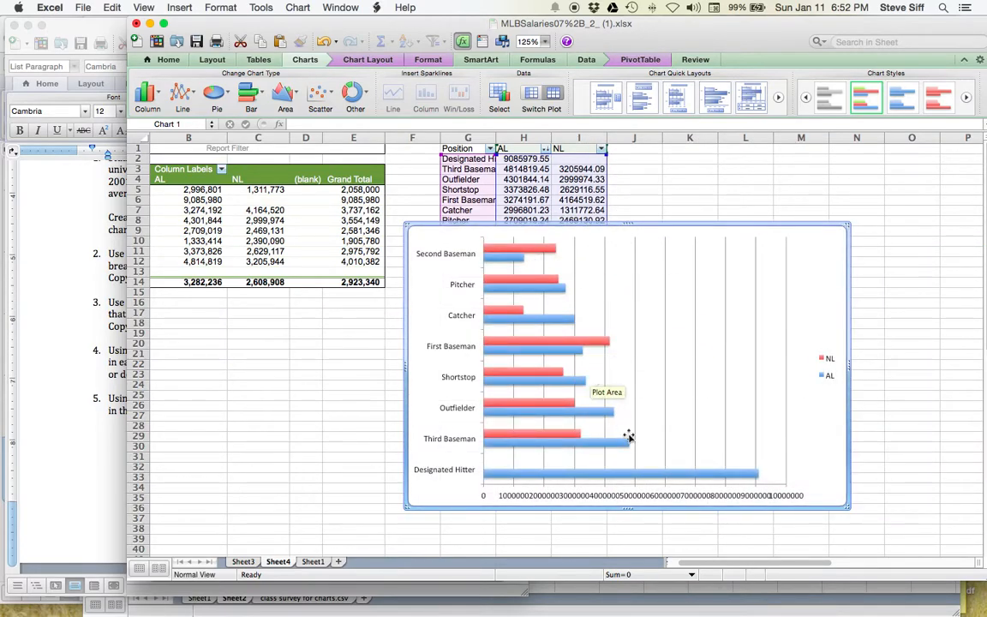
Format the chart's horizontal axis numbers as $ currency with 0 decimal places, unlinked from the source.
{"action": "left_click", "coordinate": [715, 496]}
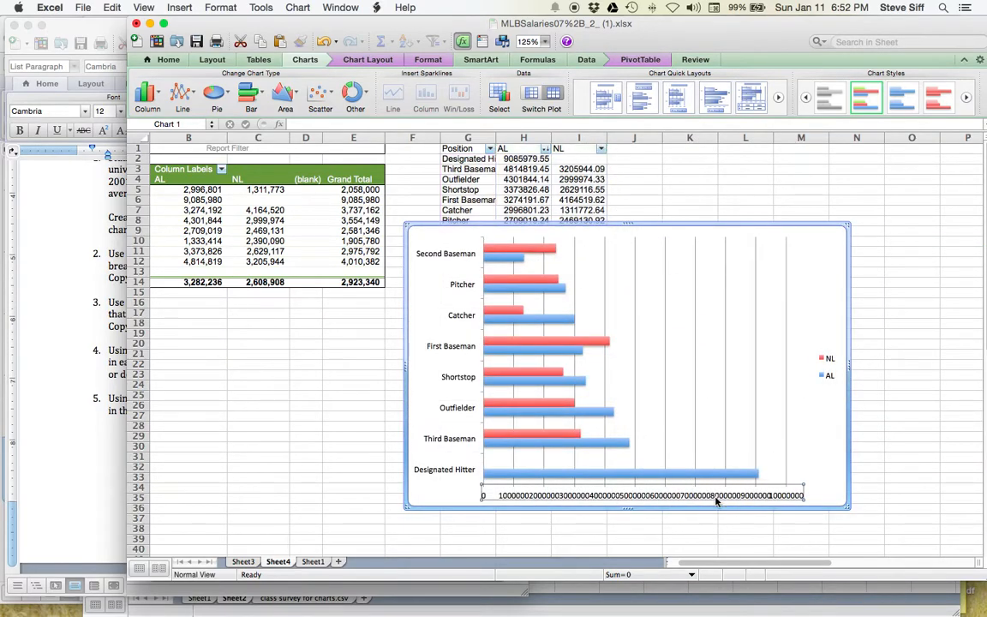
{"action": "double_click", "coordinate": [715, 497]}
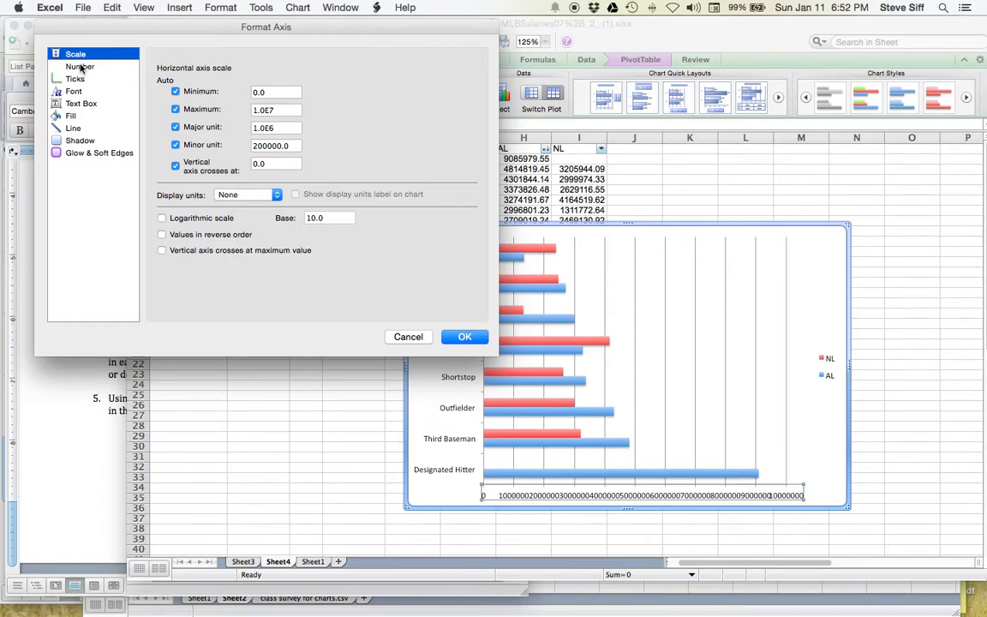
{"action": "left_click", "coordinate": [80, 67]}
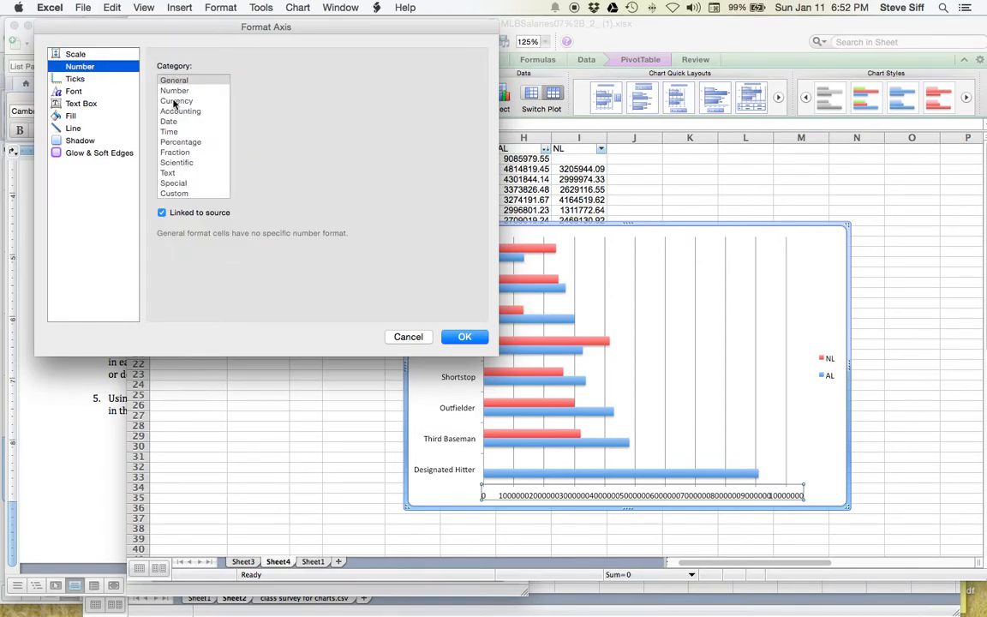
{"action": "left_click", "coordinate": [162, 213]}
{"action": "left_click", "coordinate": [177, 102]}
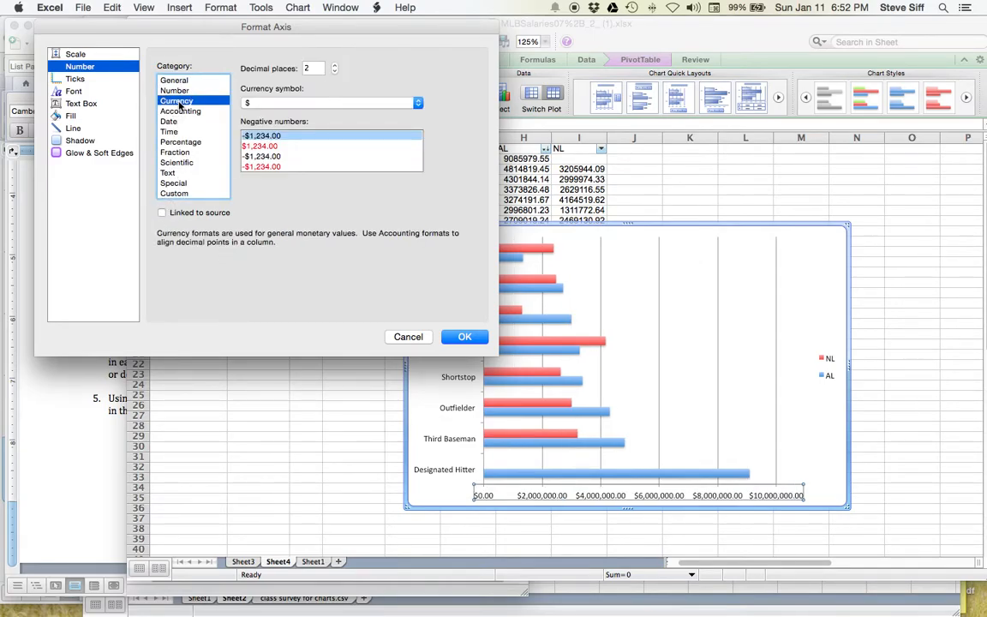
{"action": "left_click", "coordinate": [334, 66]}
{"action": "left_click", "coordinate": [334, 71]}
{"action": "left_click", "coordinate": [334, 71]}
{"action": "left_click", "coordinate": [334, 71]}
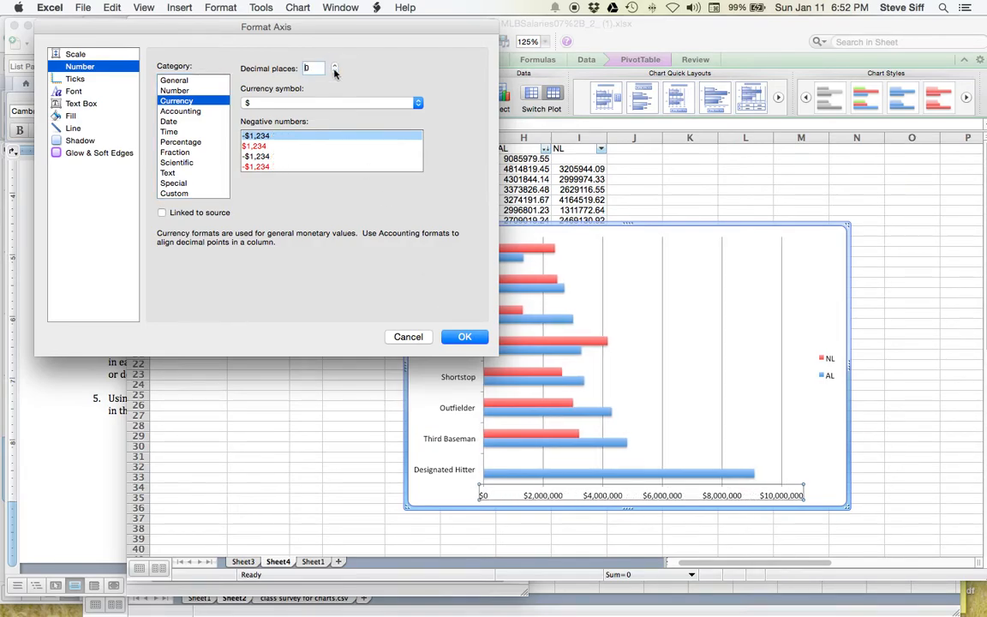
{"action": "left_click", "coordinate": [458, 338]}
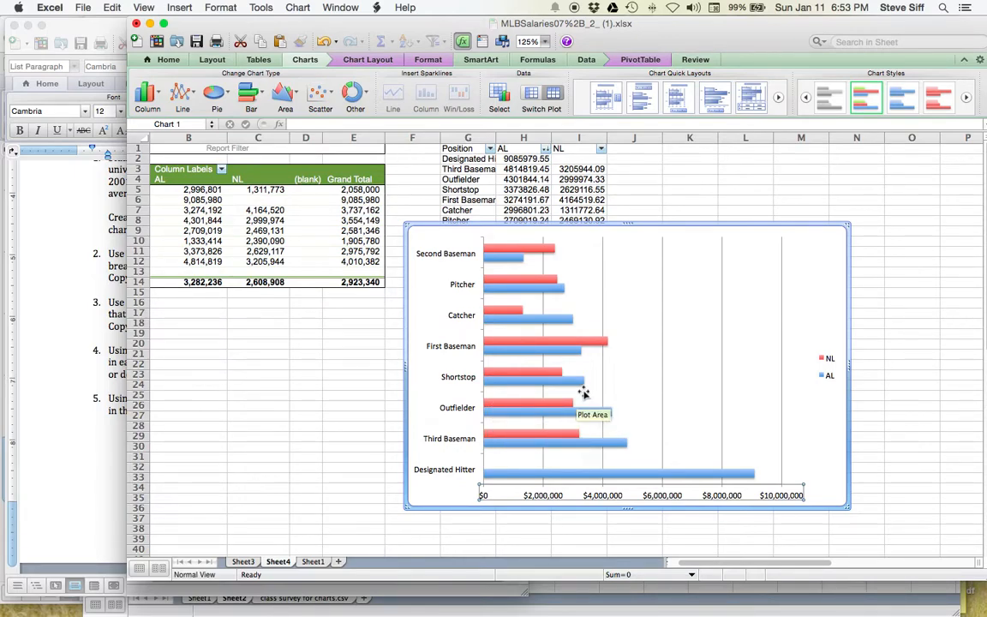
Return from the Word document to the workbook and select the whole salary bar chart.
{"action": "left_click", "coordinate": [88, 412]}
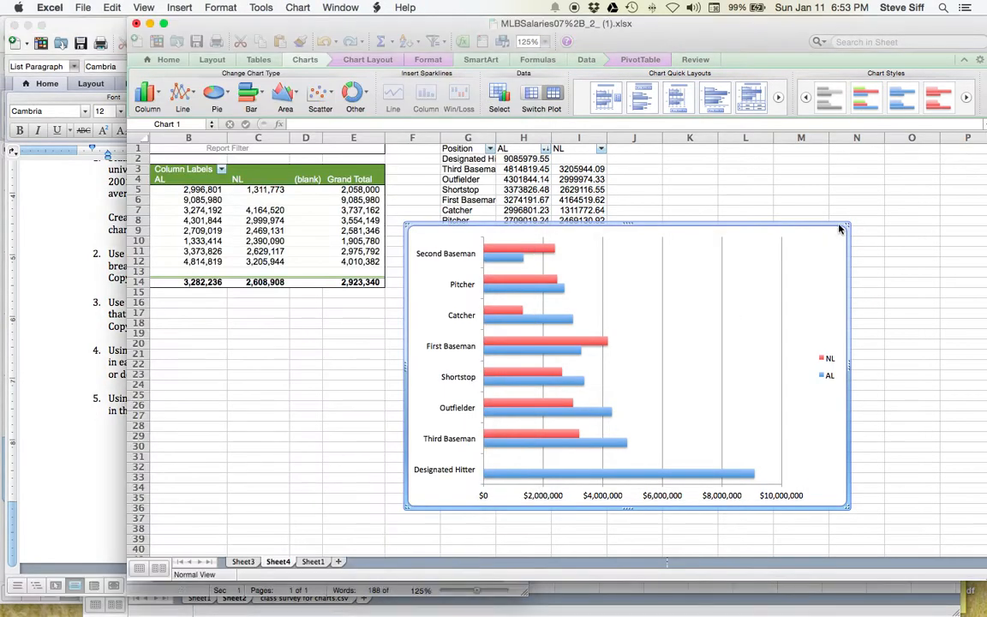
{"action": "left_click", "coordinate": [841, 227]}
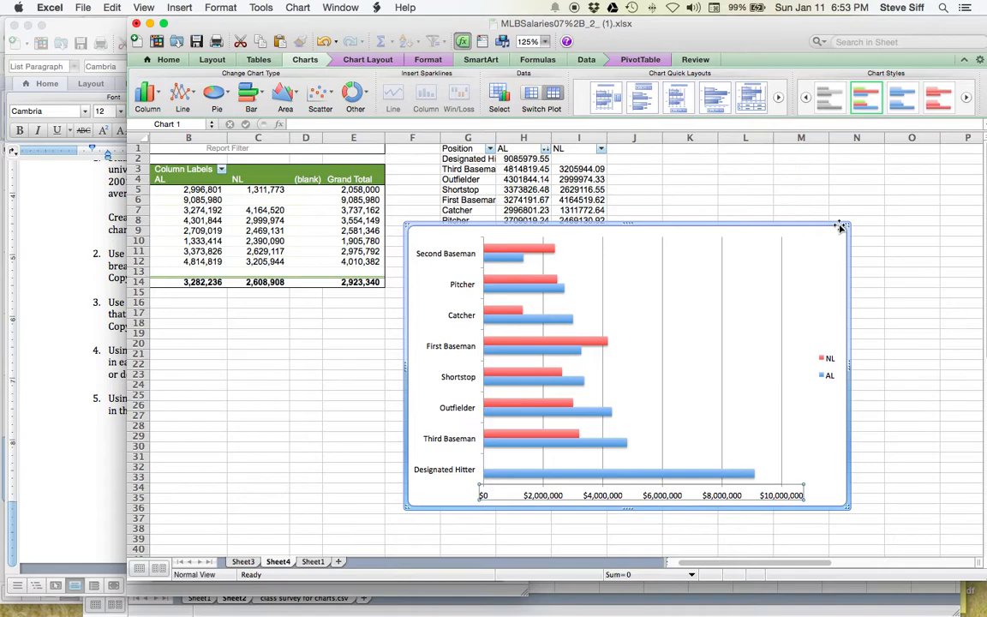